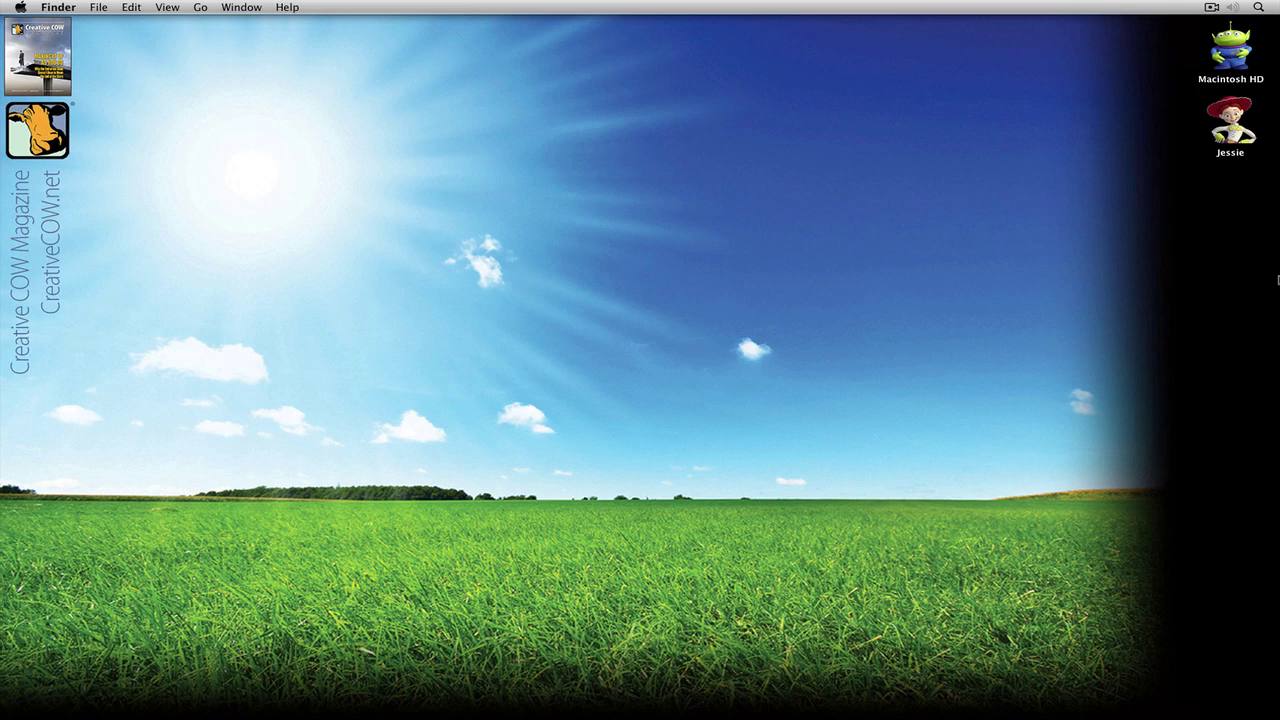
Switch to Firefox to view the Avid home page and hide the browser again.
{"action": "key", "text": "super+Tab"}
{"action": "key", "text": "super+Tab"}
{"action": "key", "text": "super+Tab"}
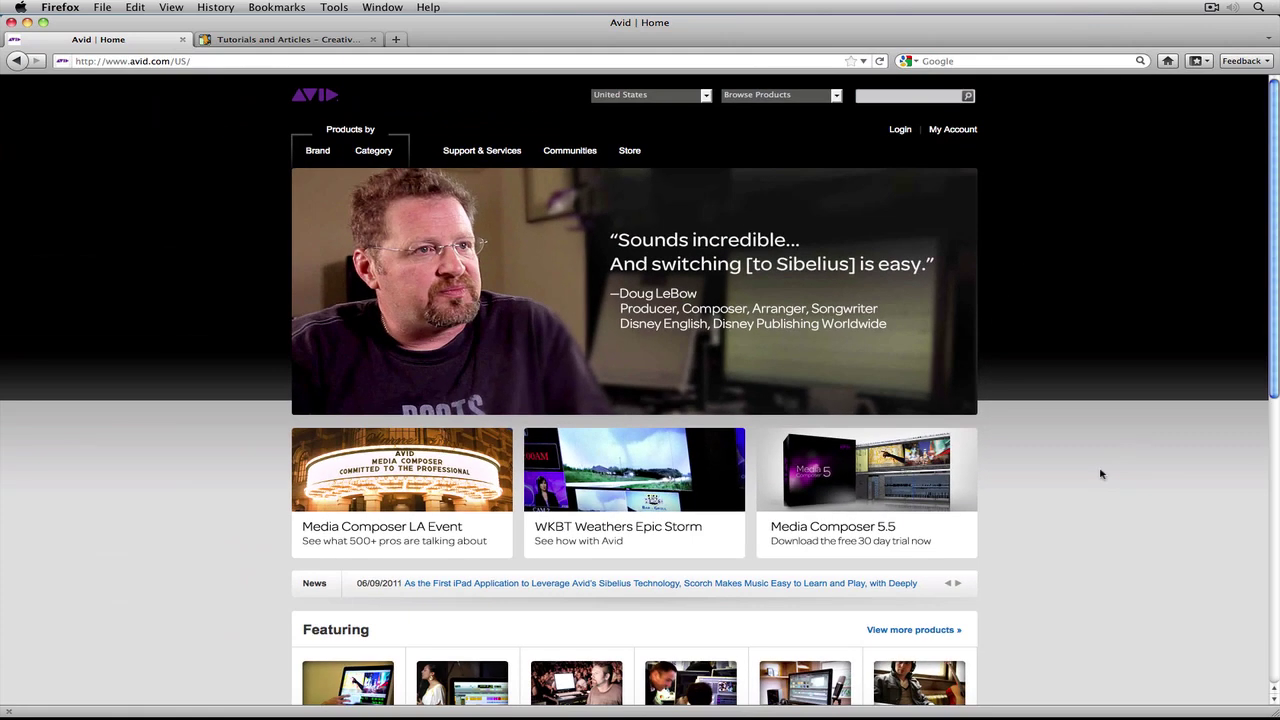
{"action": "key", "text": "super+h"}
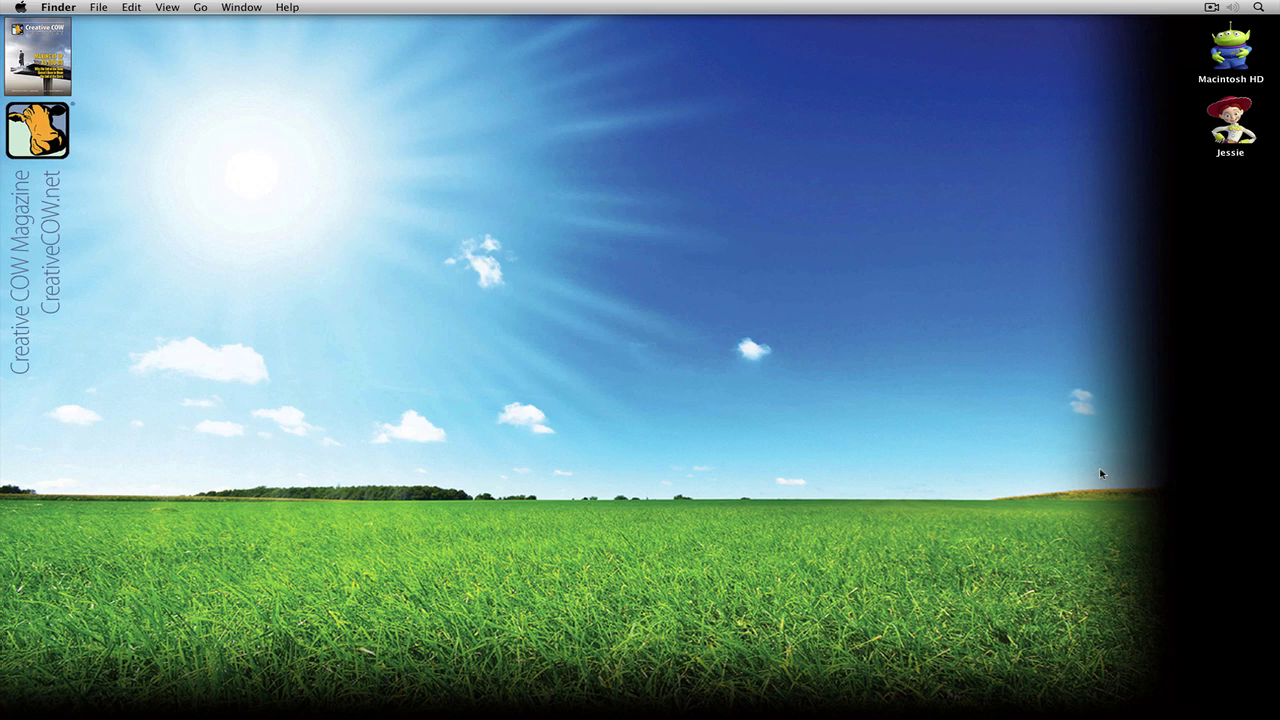
Switch to the open Wanna Switch 720p 23.98 project in Avid Media Composer.
{"action": "key", "text": "super+Tab"}
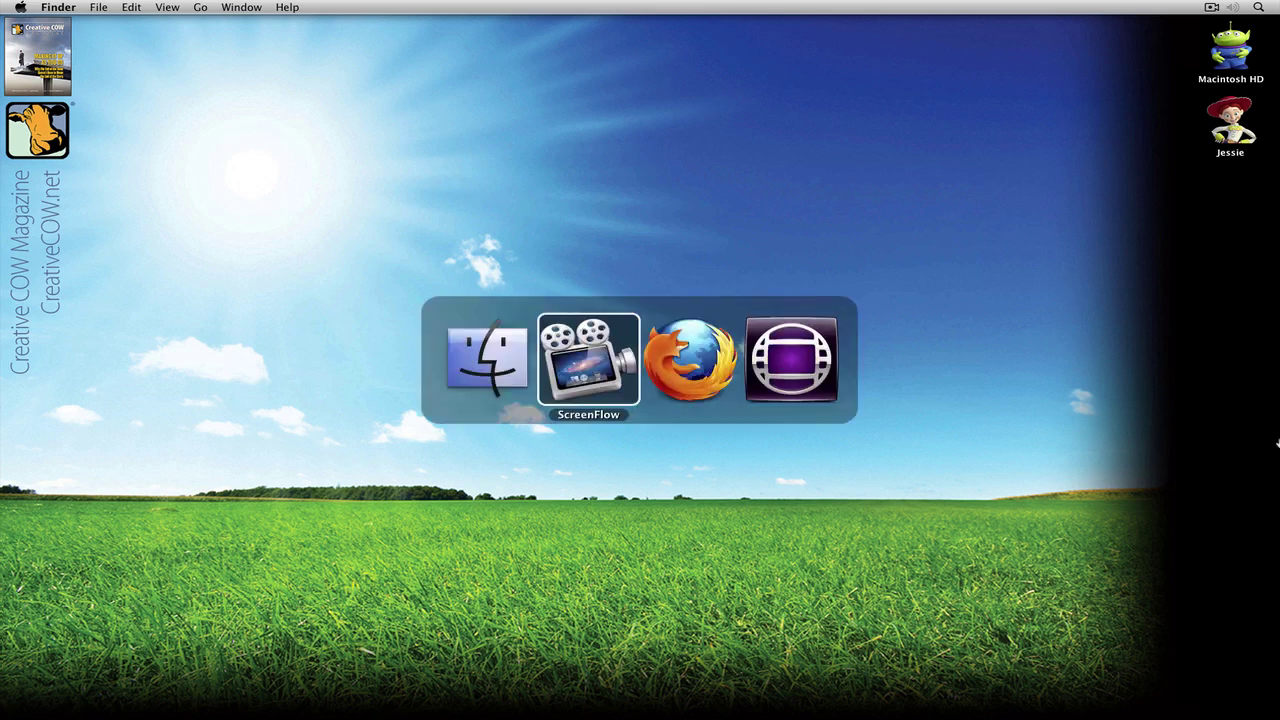
{"action": "key", "text": "super+Tab"}
{"action": "key", "text": "super+Tab"}
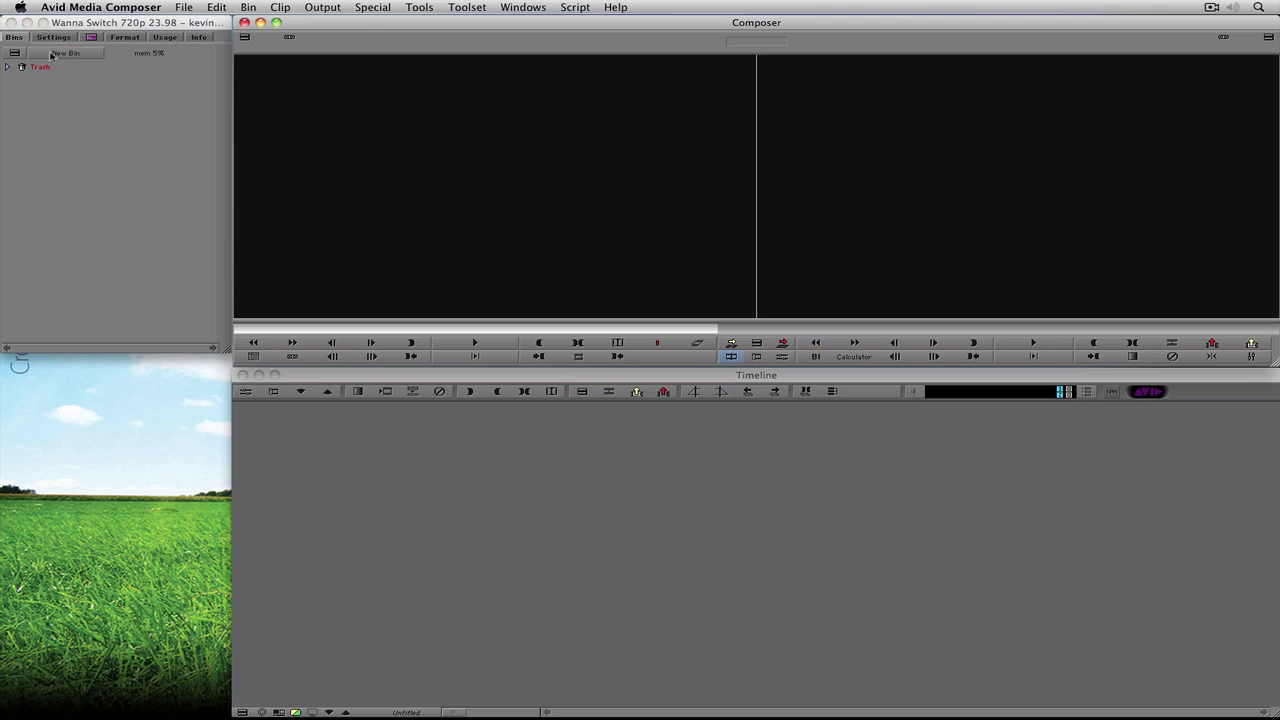
Create two new bins in the project, named Clips and sequences.
{"action": "left_click", "coordinate": [186, 7]}
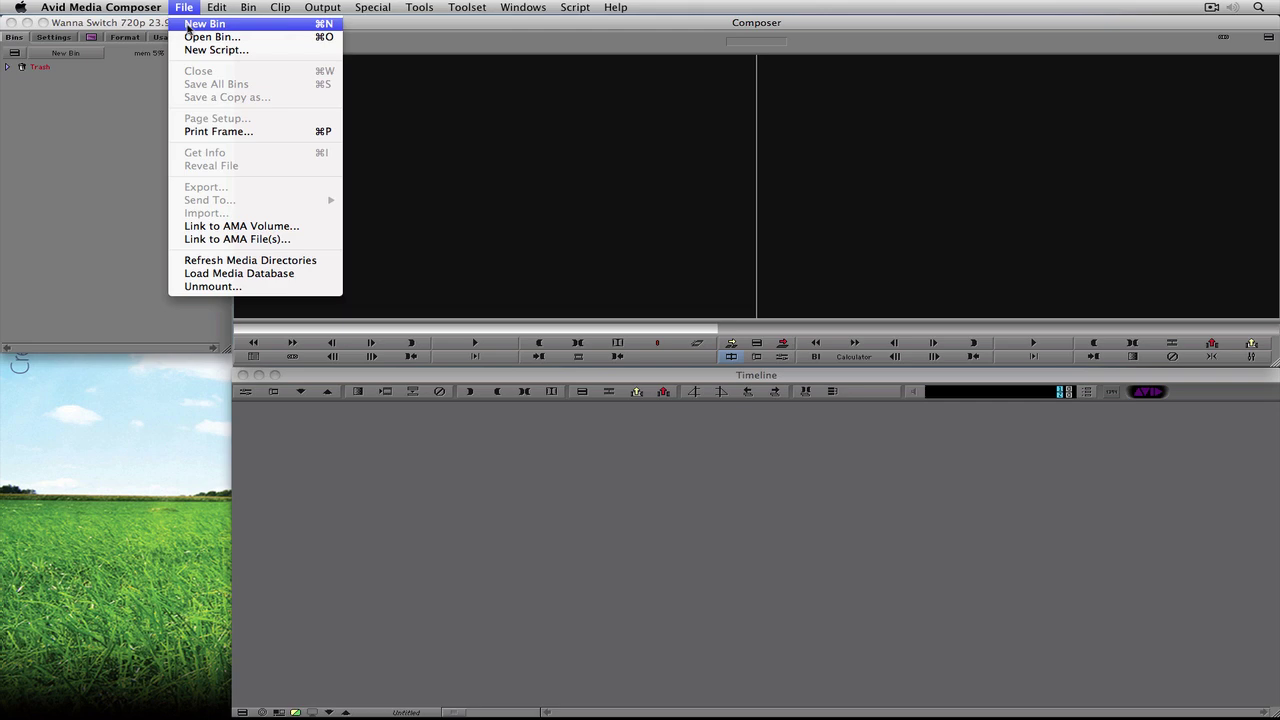
{"action": "left_click", "coordinate": [188, 25]}
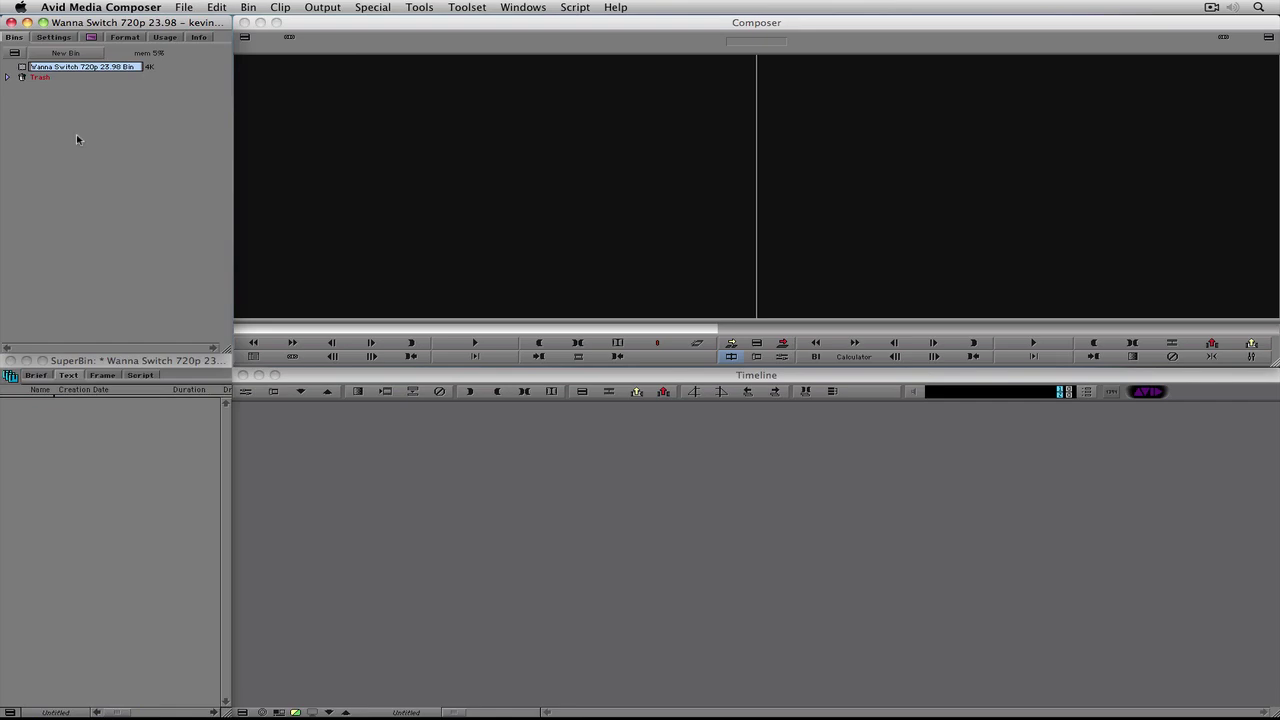
{"action": "type", "text": "Clips"}
{"action": "key", "text": "Return"}
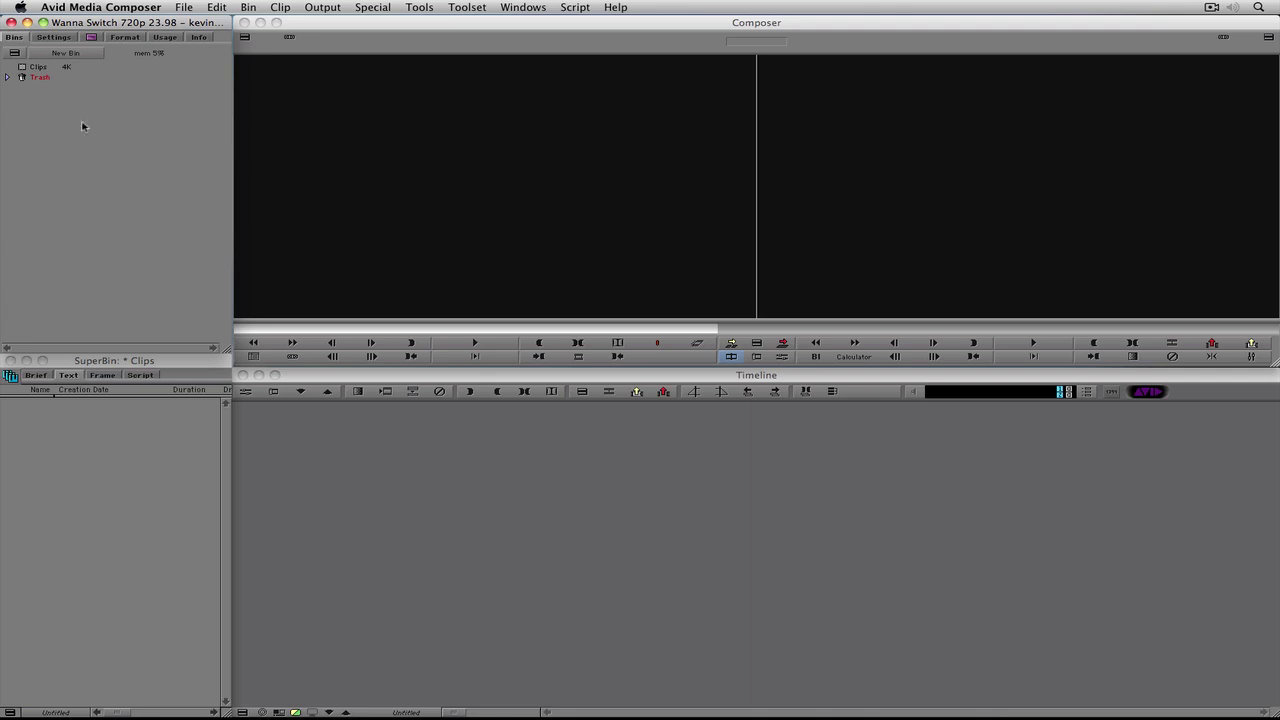
{"action": "left_click", "coordinate": [64, 55]}
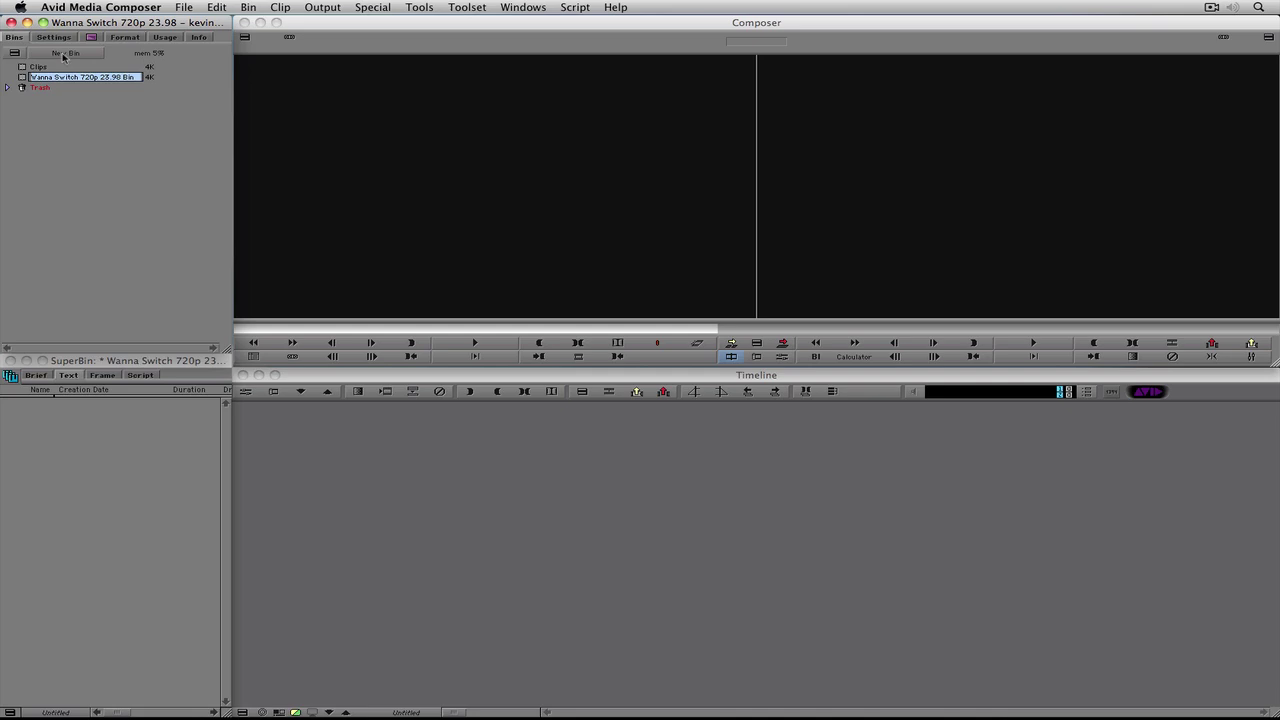
{"action": "type", "text": "sequences"}
{"action": "key", "text": "Return"}
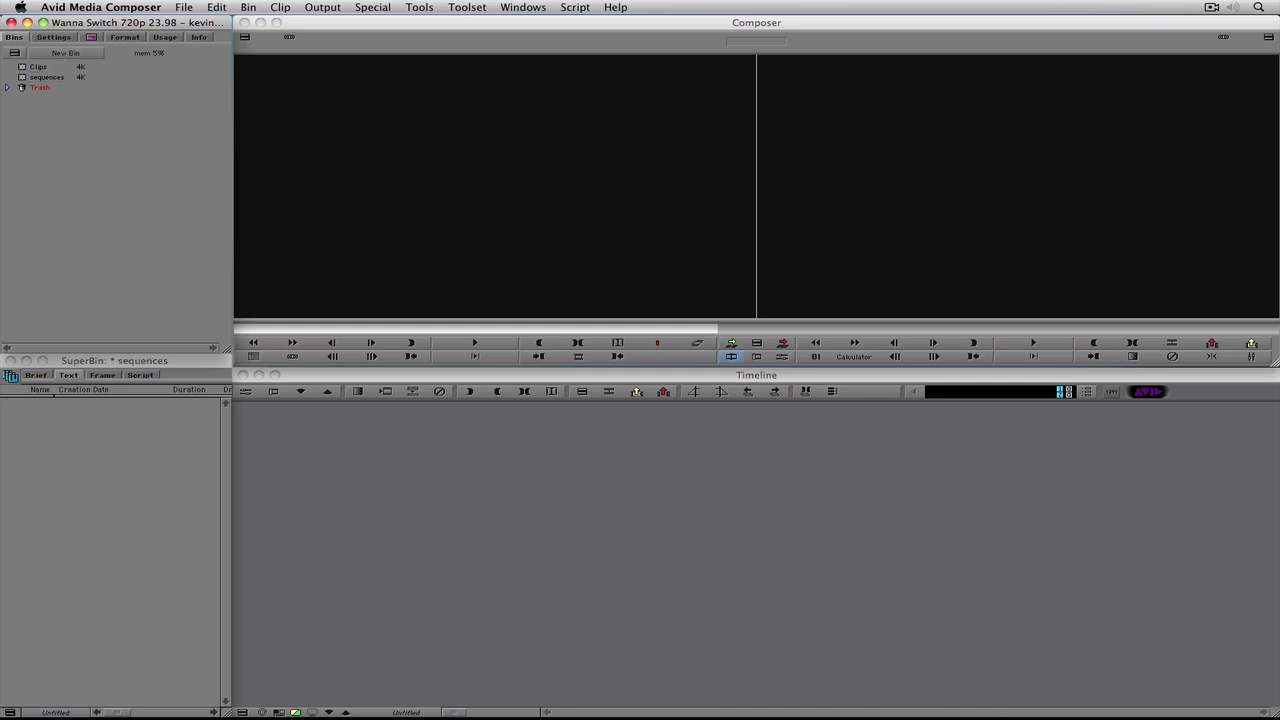
Add two more bins to the project, named gphx and audio.
{"action": "left_click", "coordinate": [60, 53]}
{"action": "type", "text": "gphx"}
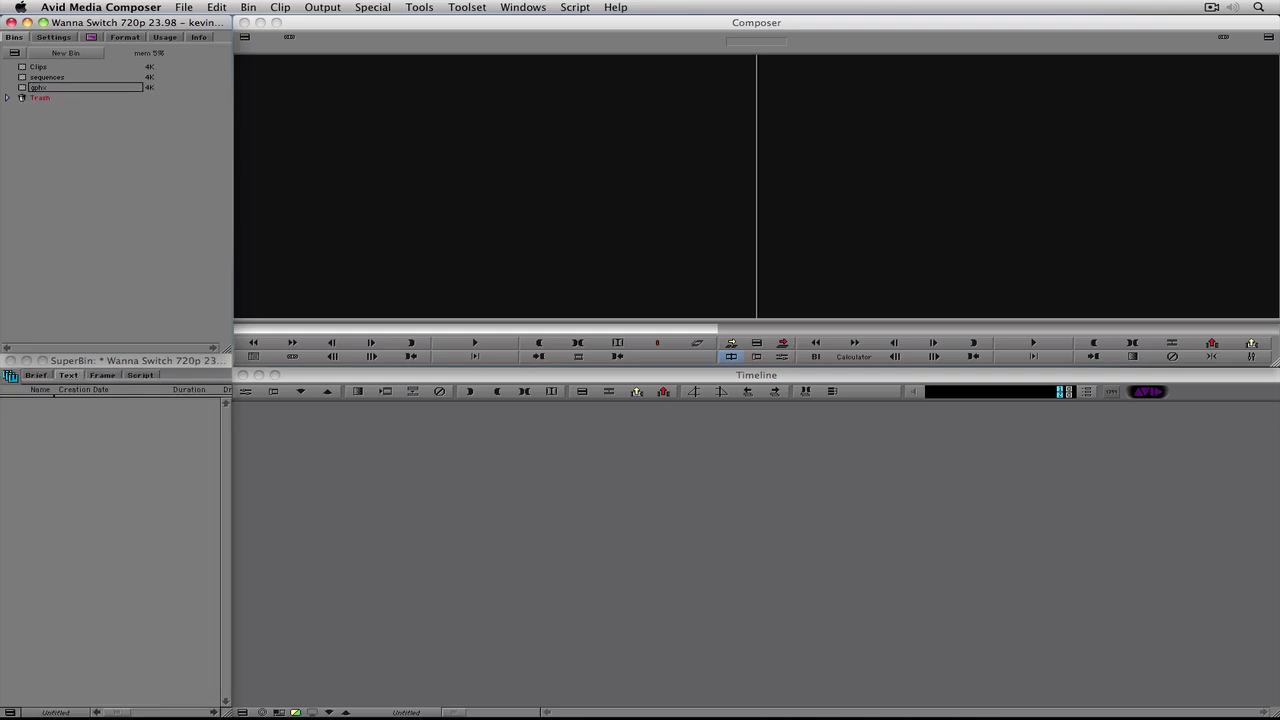
{"action": "key", "text": "Return"}
{"action": "left_click", "coordinate": [60, 53]}
{"action": "type", "text": "audio"}
{"action": "key", "text": "Return"}
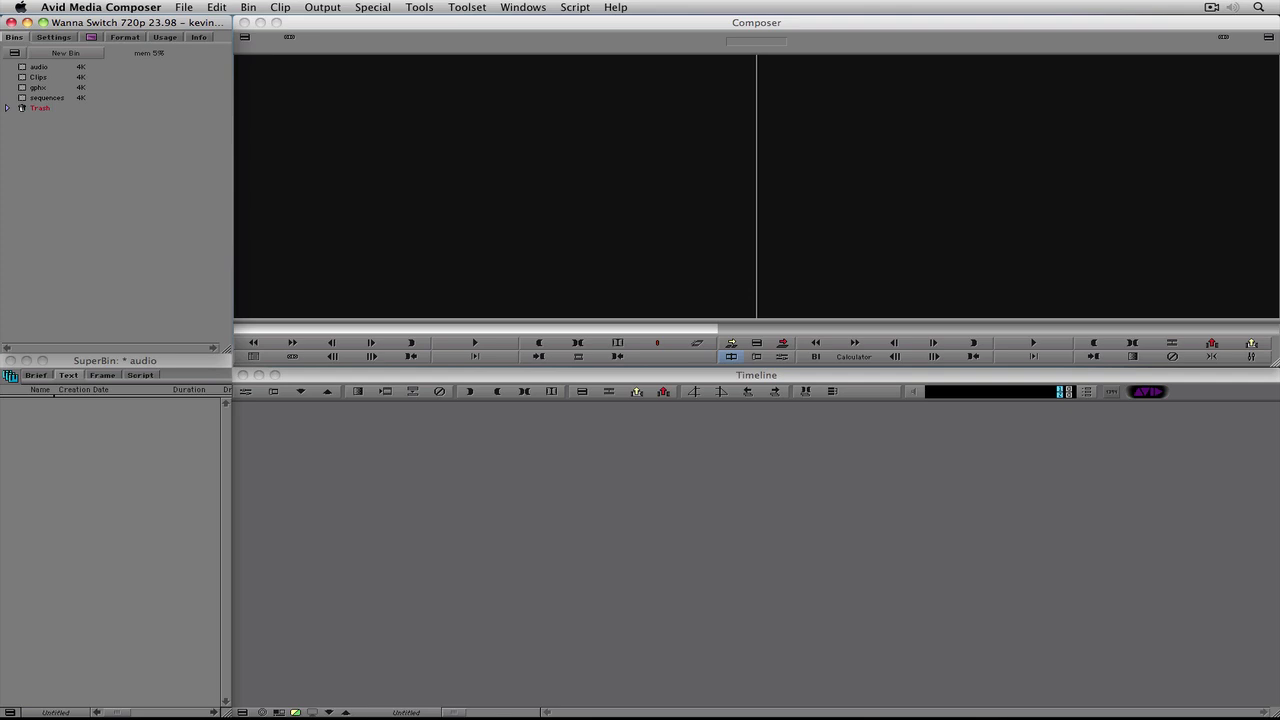
Create three bins for shot types, named close ups, wide shots and mediums.
{"action": "left_click", "coordinate": [66, 53]}
{"action": "type", "text": "okose ups"}
{"action": "key", "text": "Return"}
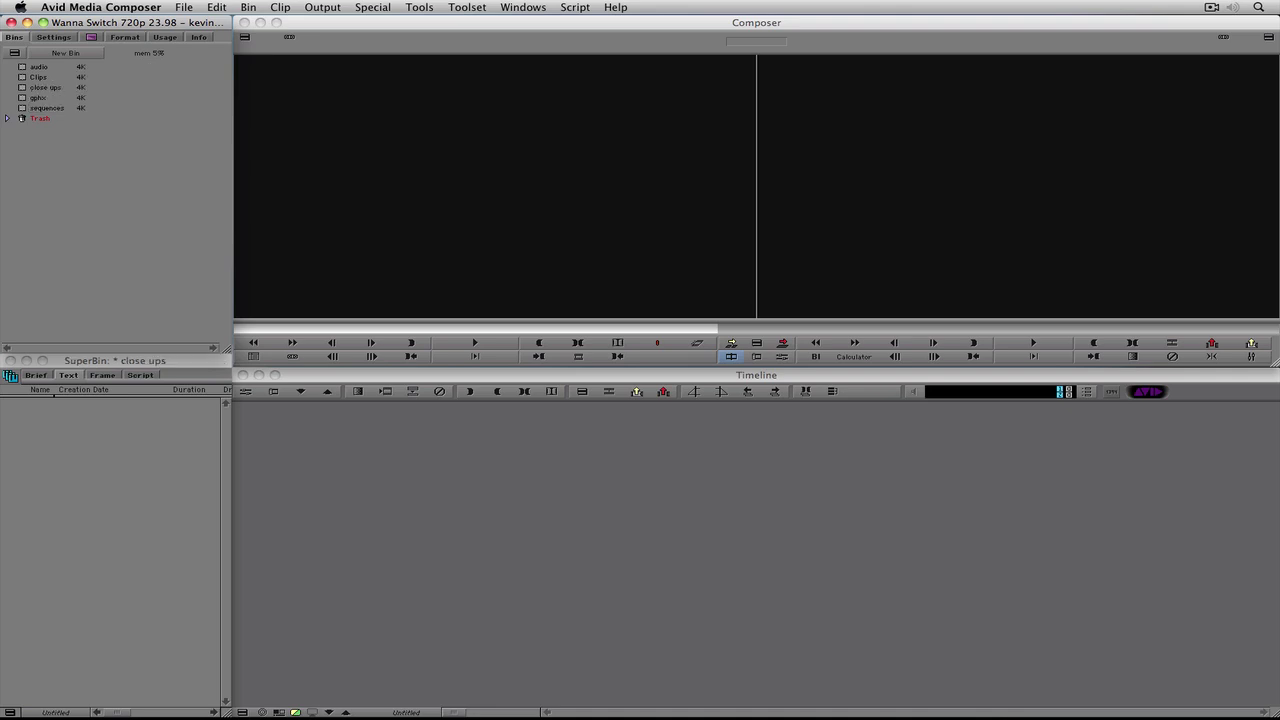
{"action": "left_click", "coordinate": [61, 54]}
{"action": "type", "text": "wide"}
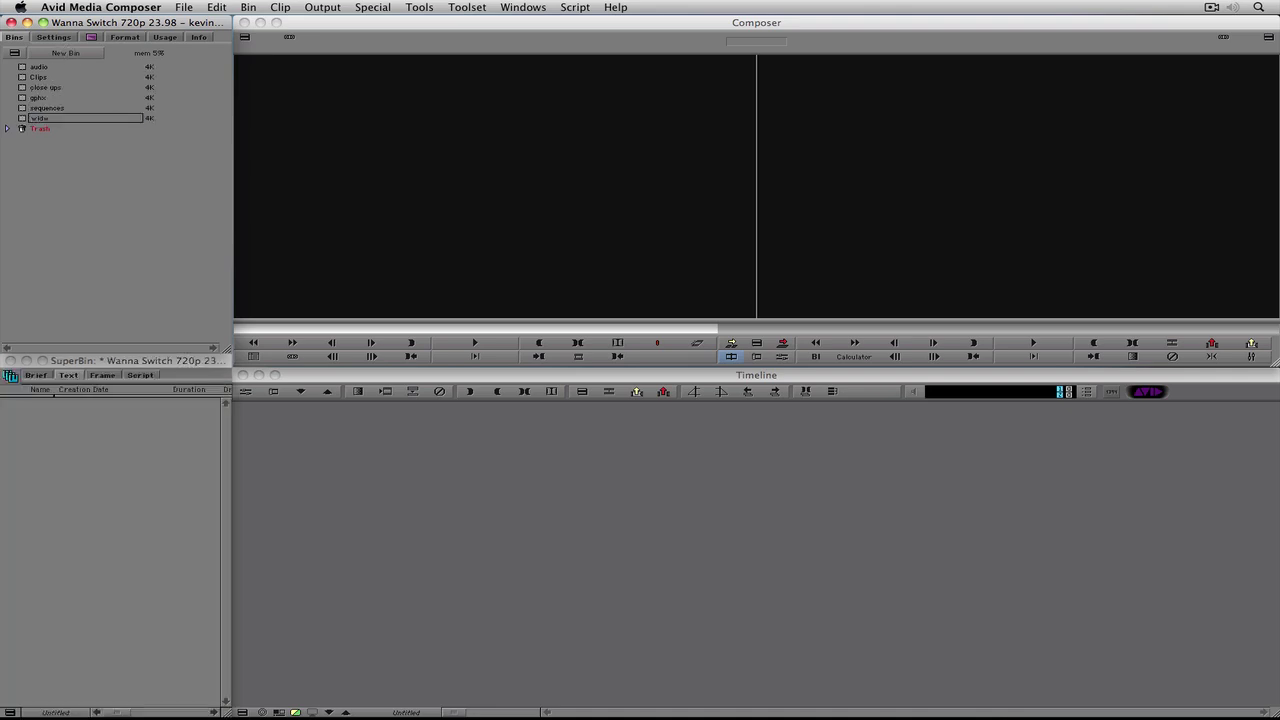
{"action": "type", "text": " shots"}
{"action": "key", "text": "Return"}
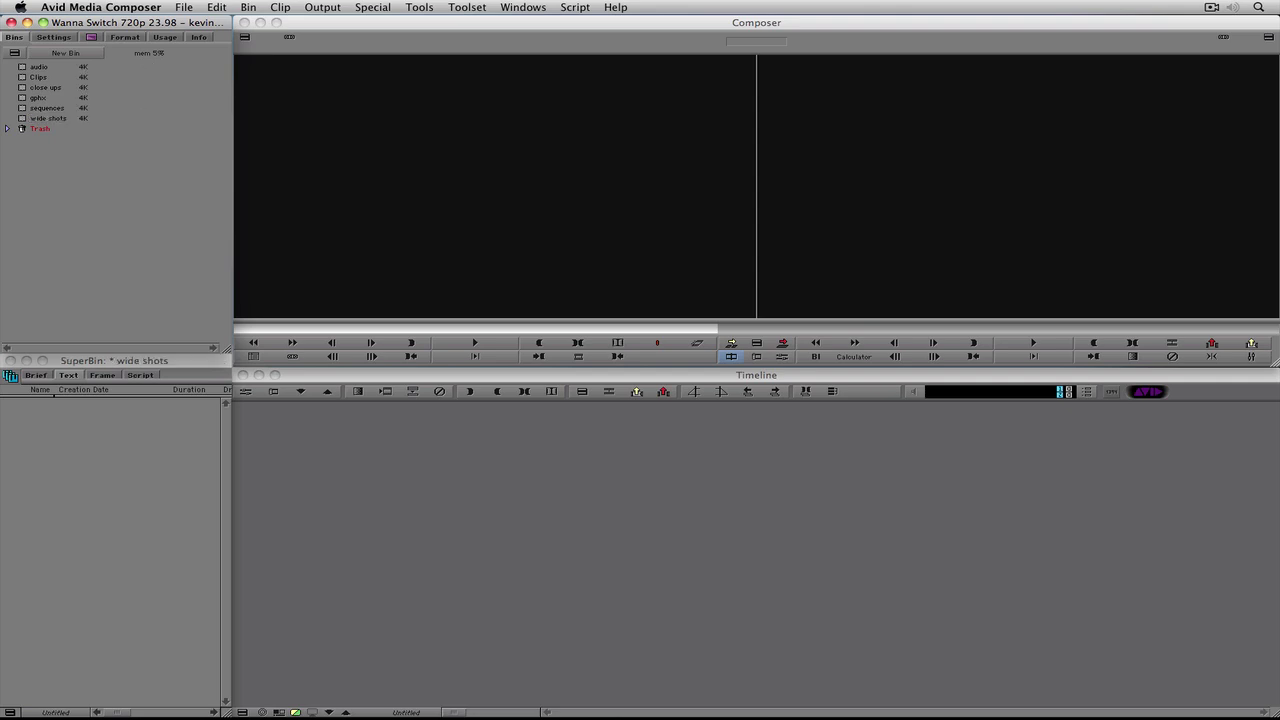
{"action": "left_click", "coordinate": [61, 54]}
{"action": "type", "text": "mediums"}
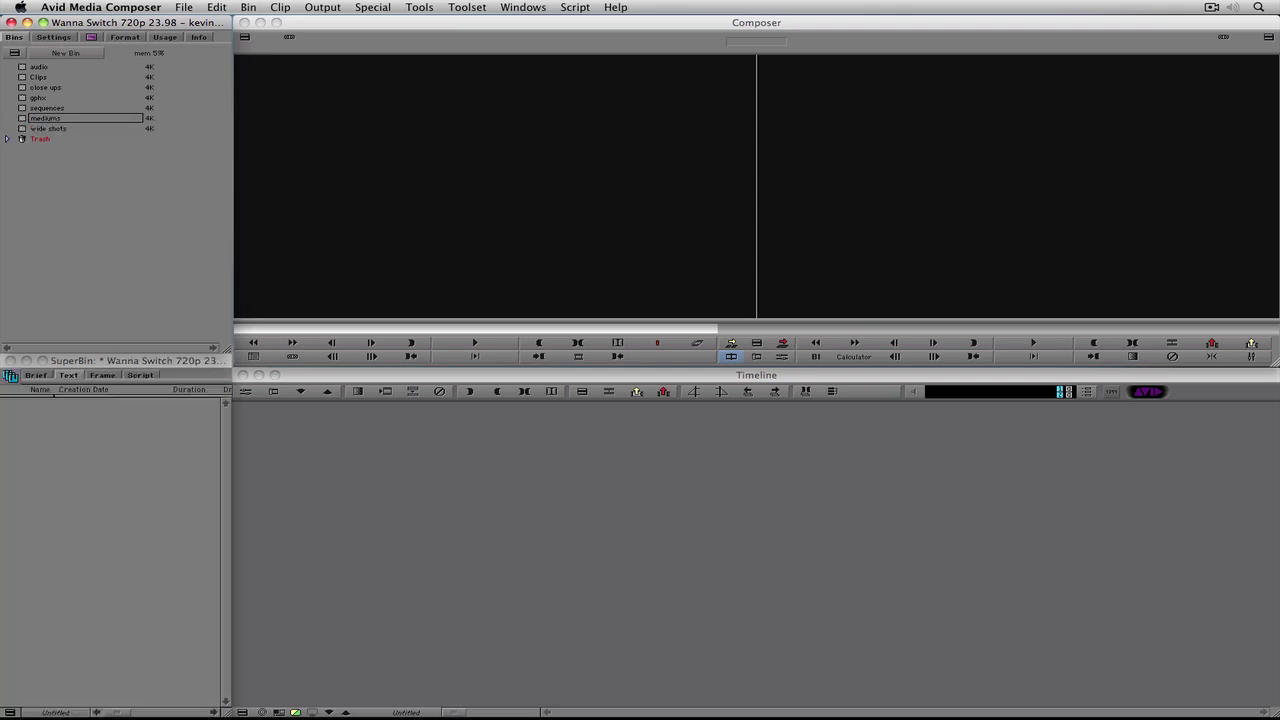
{"action": "key", "text": "Return"}
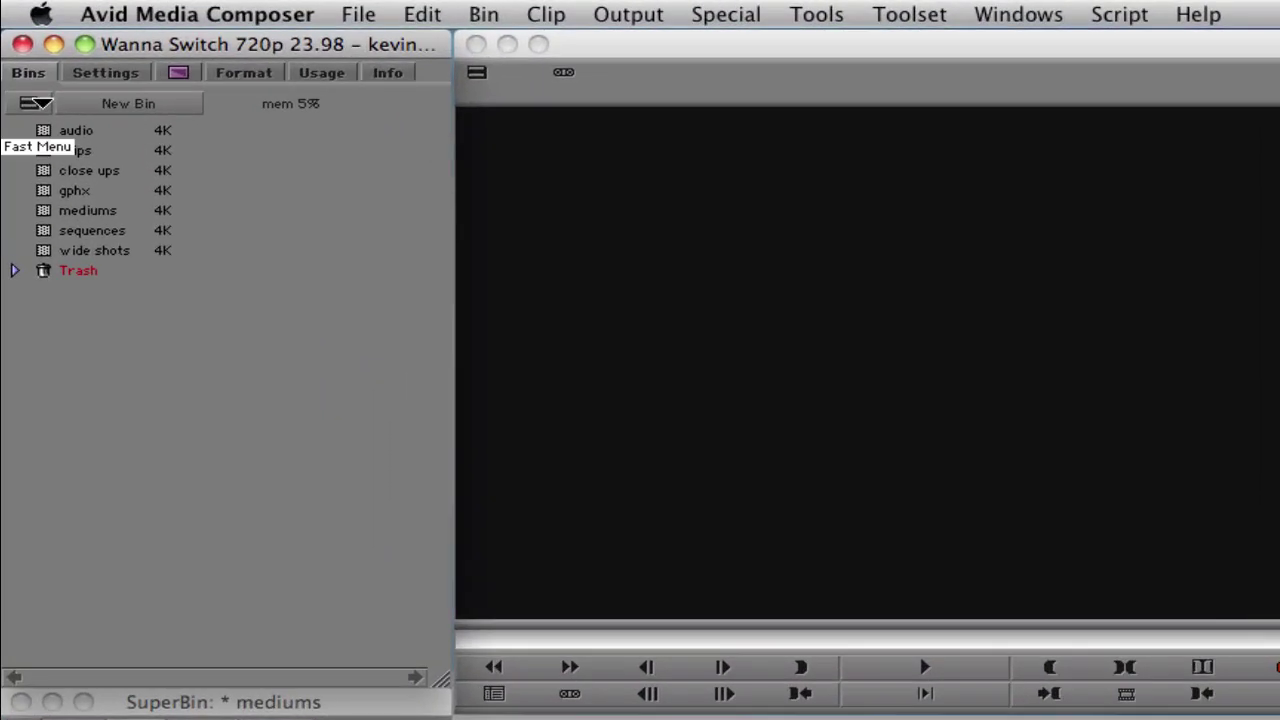
Create a new folder in the project and name it clips.
{"action": "left_click", "coordinate": [34, 103]}
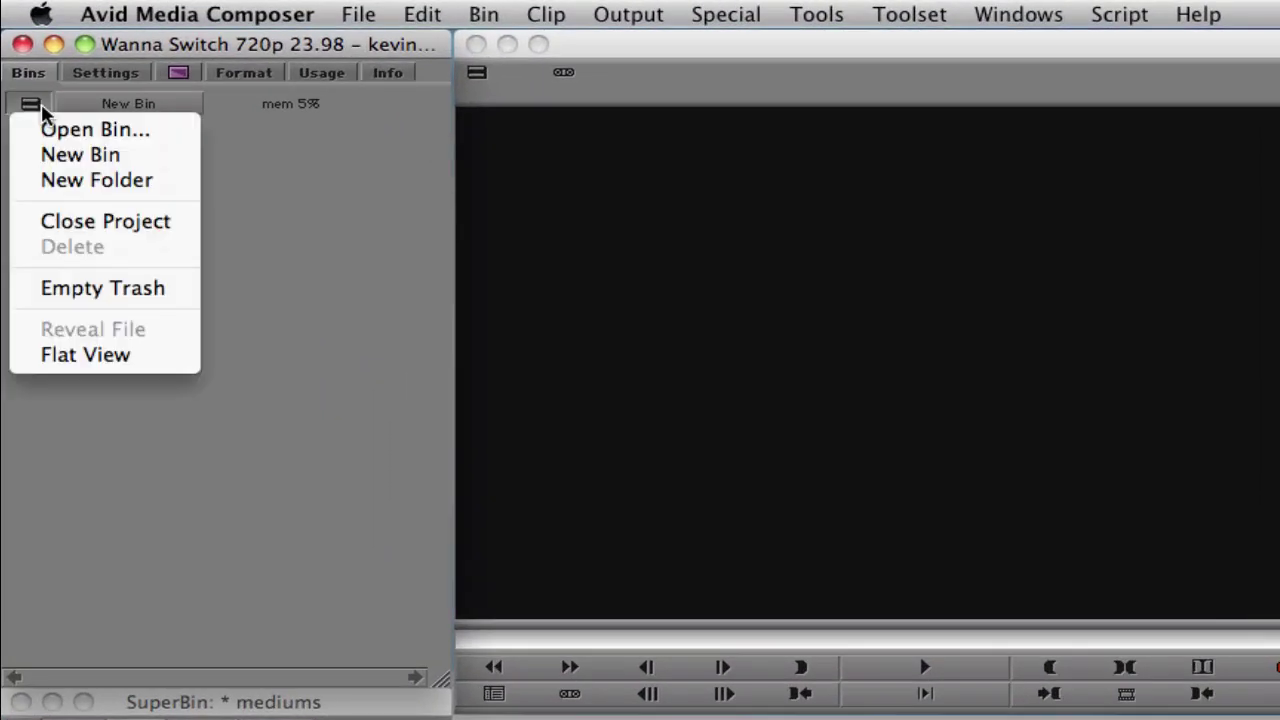
{"action": "left_click", "coordinate": [51, 180]}
{"action": "type", "text": "clips"}
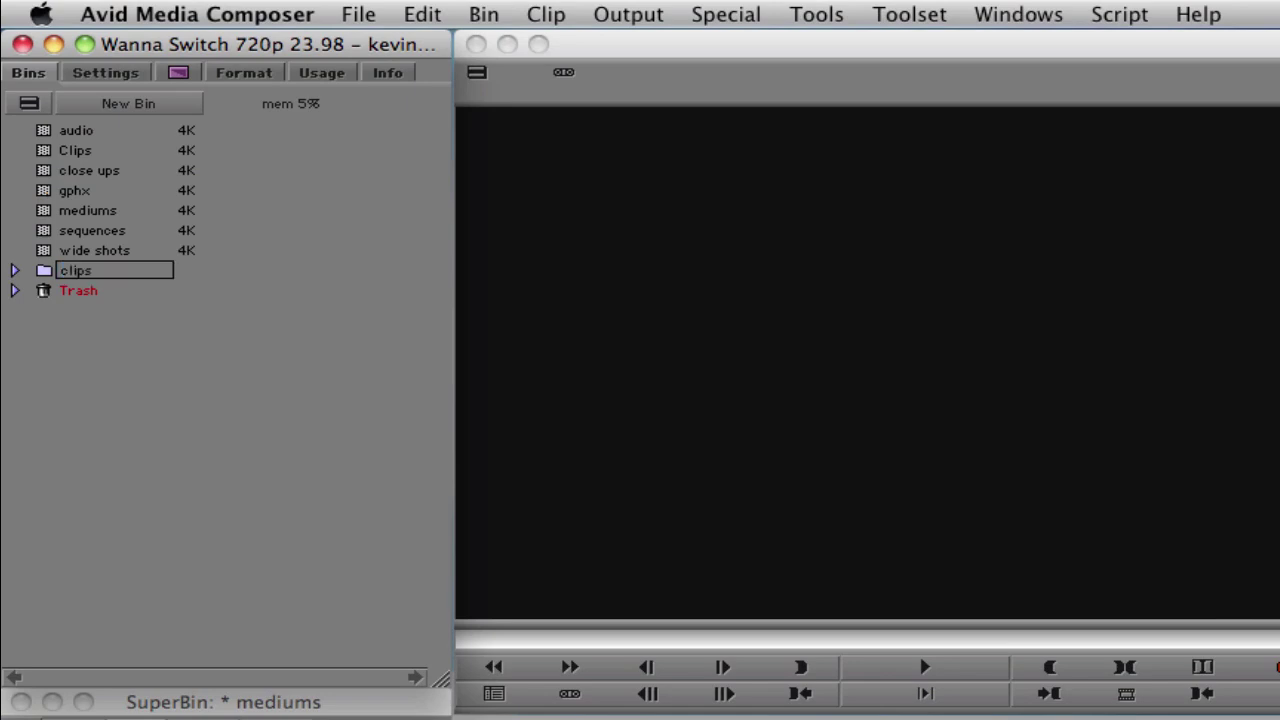
{"action": "key", "text": "Return"}
Move the wide shots, mediums and close ups bins into the clips folder and expand the folder.
{"action": "left_click_drag", "start_coordinate": [43, 252], "coordinate": [44, 276]}
{"action": "left_click_drag", "start_coordinate": [40, 212], "coordinate": [43, 252]}
{"action": "left_click_drag", "start_coordinate": [43, 172], "coordinate": [43, 233]}
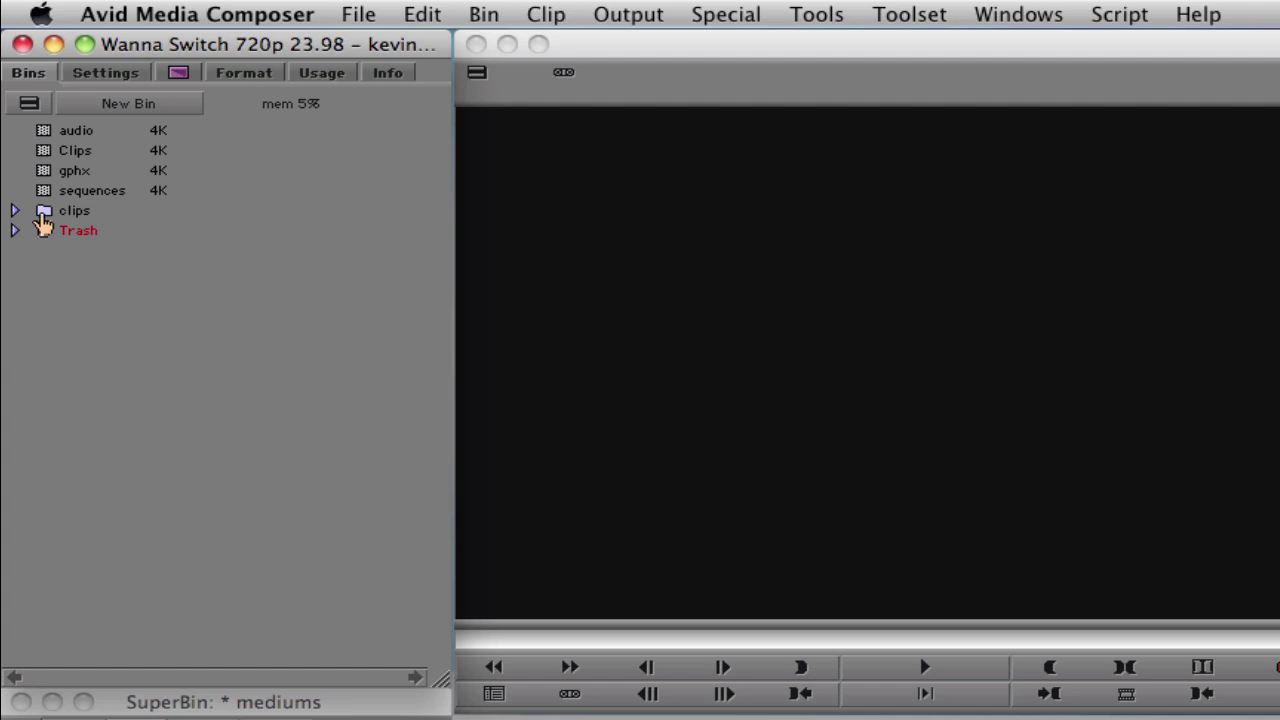
{"action": "left_click", "coordinate": [40, 212]}
{"action": "left_click", "coordinate": [14, 211]}
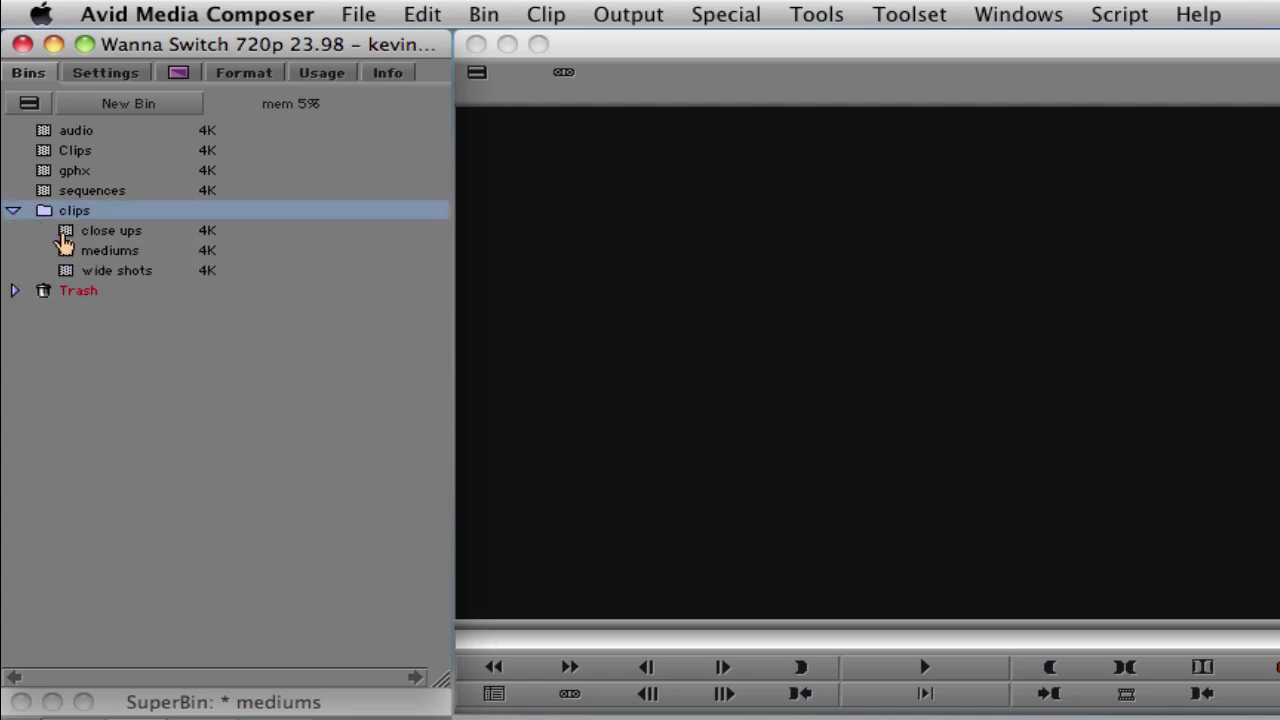
Delete the close ups, mediums and wide shots bins together with the clips folder.
{"action": "left_click", "coordinate": [60, 236]}
{"action": "left_click", "coordinate": [63, 270], "text": "shift"}
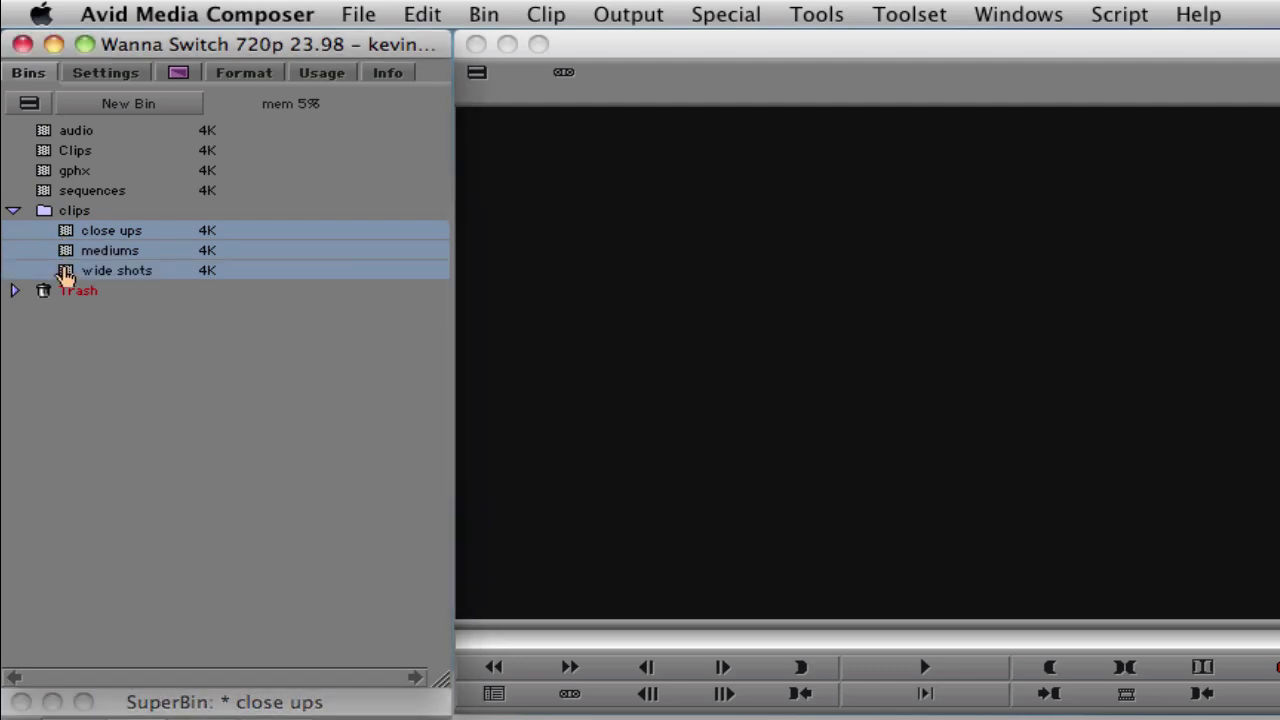
{"action": "right_click", "coordinate": [64, 231]}
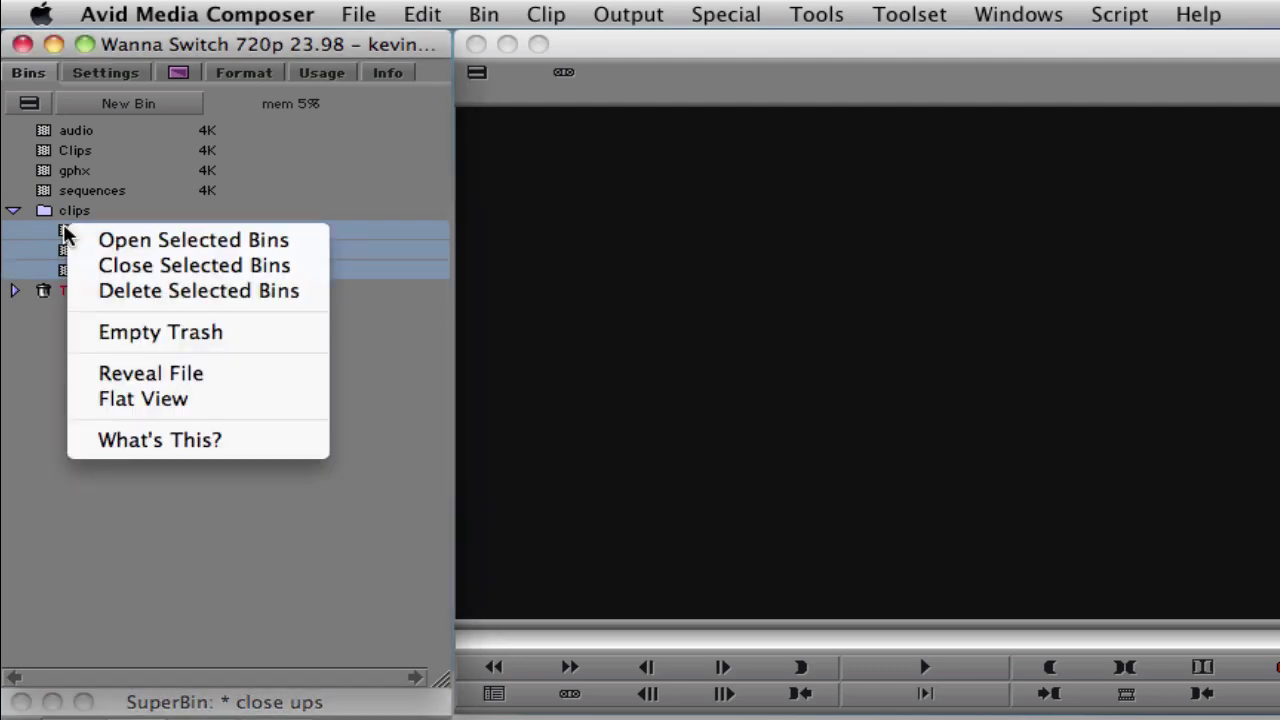
{"action": "left_click", "coordinate": [100, 290]}
{"action": "left_click", "coordinate": [43, 212]}
{"action": "key", "text": "Delete"}
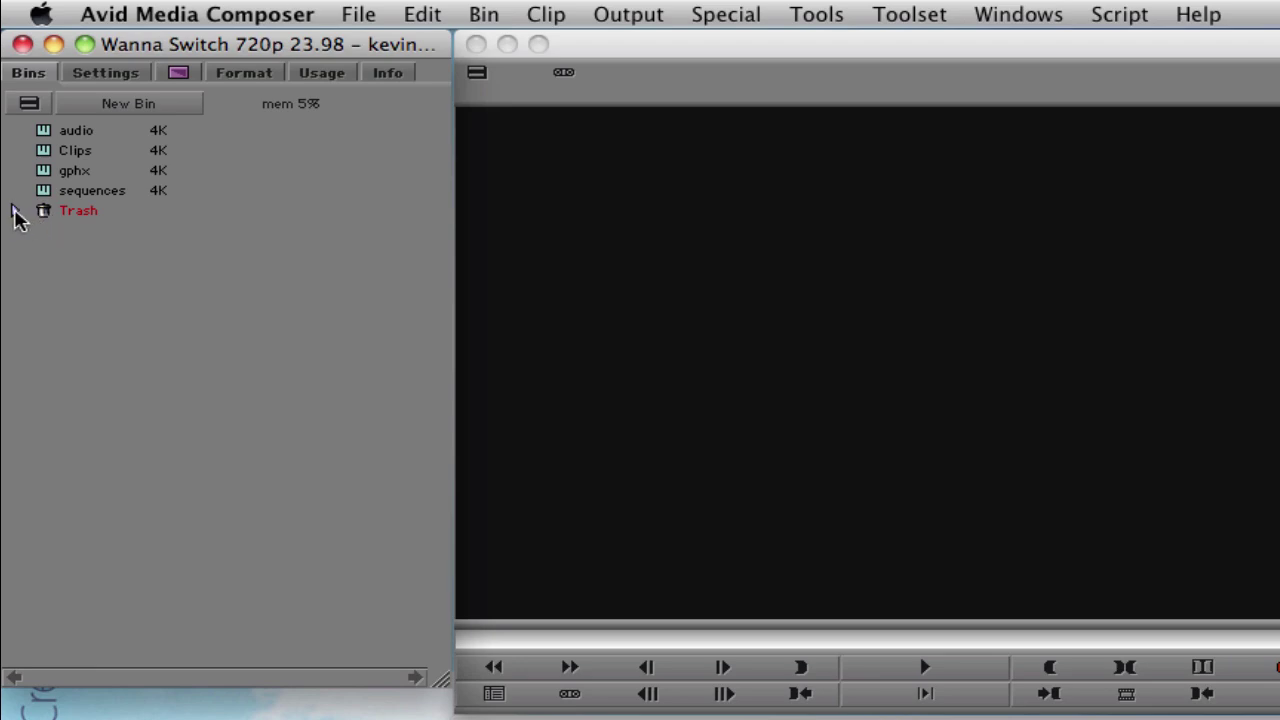
Expand the project's Trash to check the deleted bins and permanently empty it.
{"action": "left_click", "coordinate": [14, 211]}
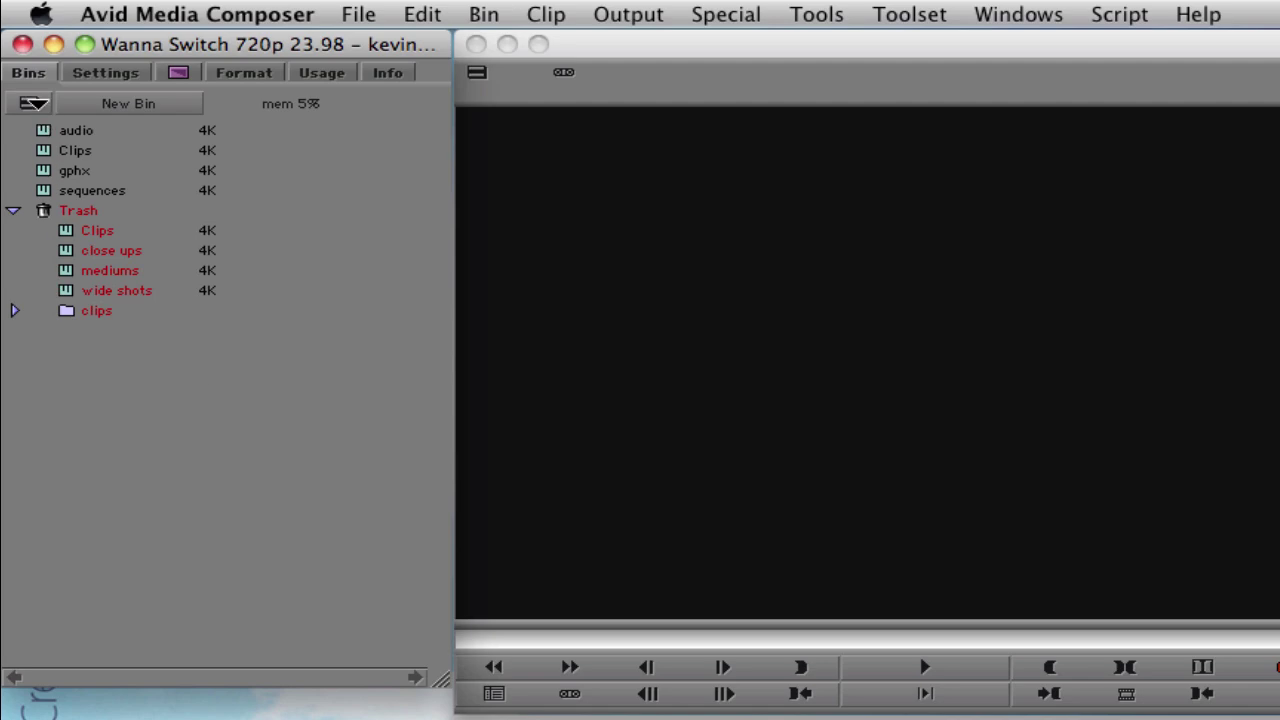
{"action": "left_click", "coordinate": [33, 105]}
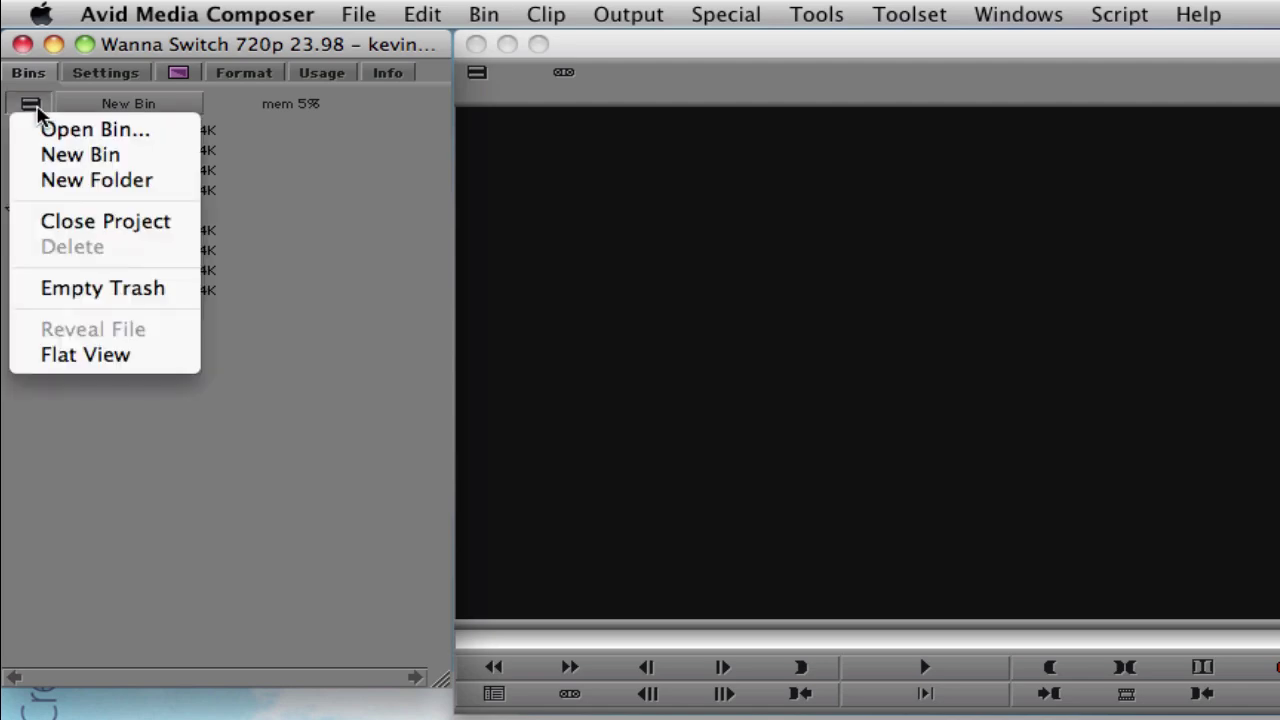
{"action": "left_click", "coordinate": [46, 289]}
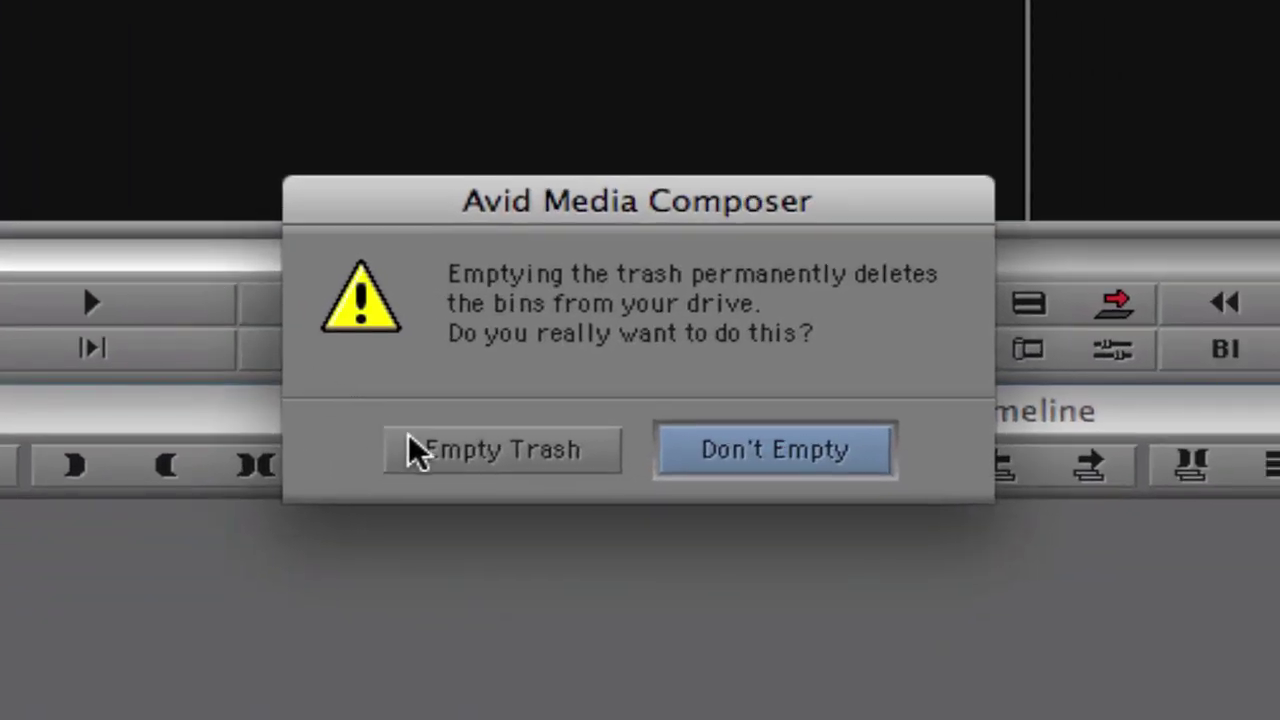
{"action": "left_click", "coordinate": [503, 462]}
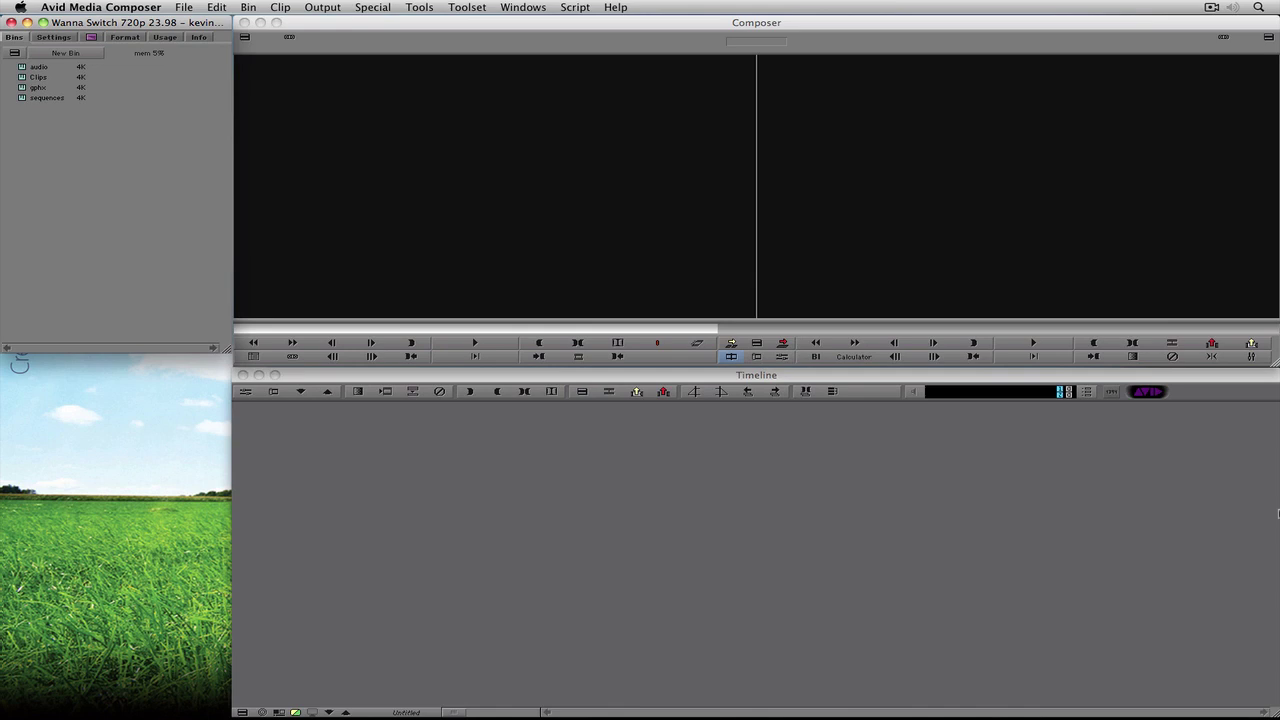
{"action": "left_click", "coordinate": [1278, 513]}
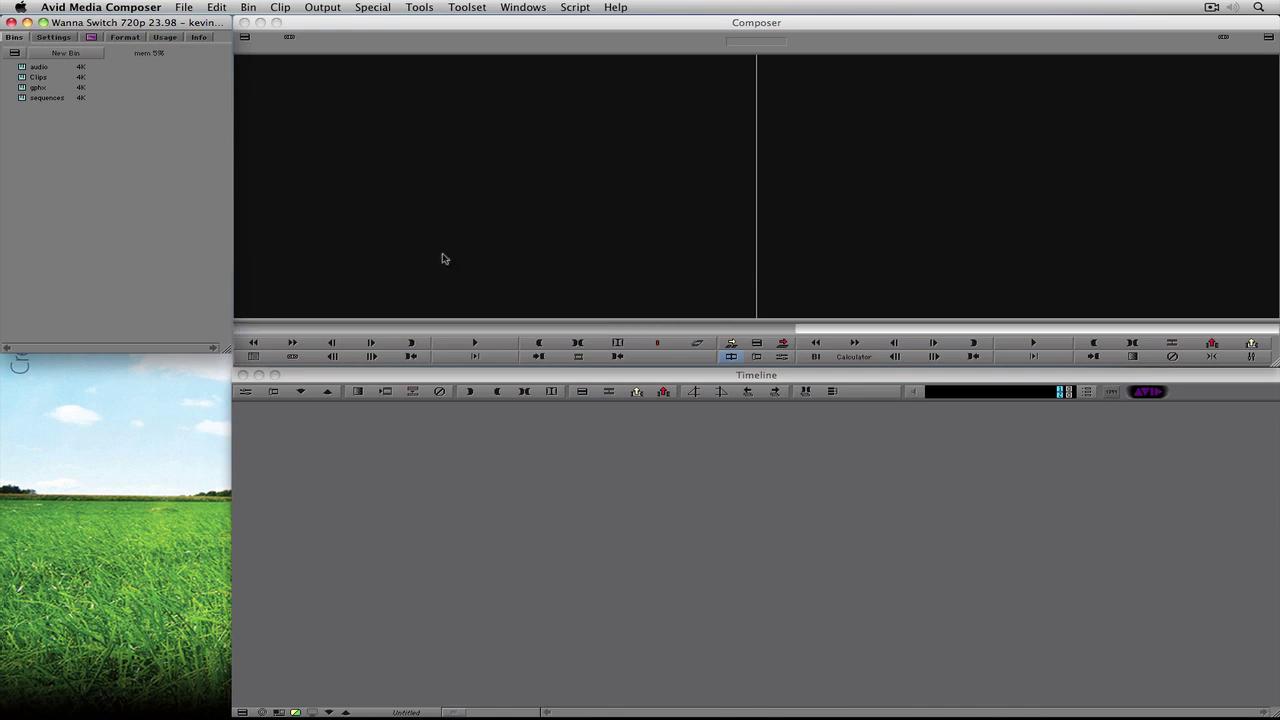
Open the Clips bin in the SuperBin, pop it out into its own window and close it.
{"action": "double_click", "coordinate": [21, 78]}
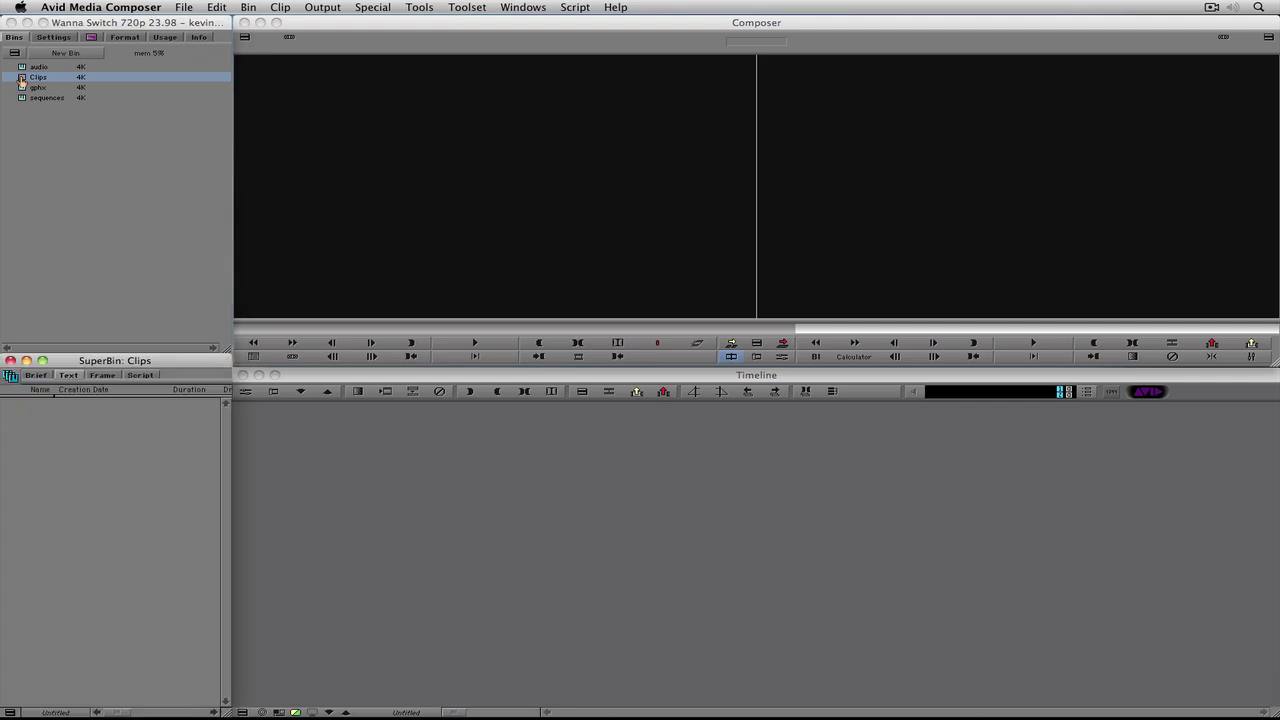
{"action": "double_click", "coordinate": [21, 80]}
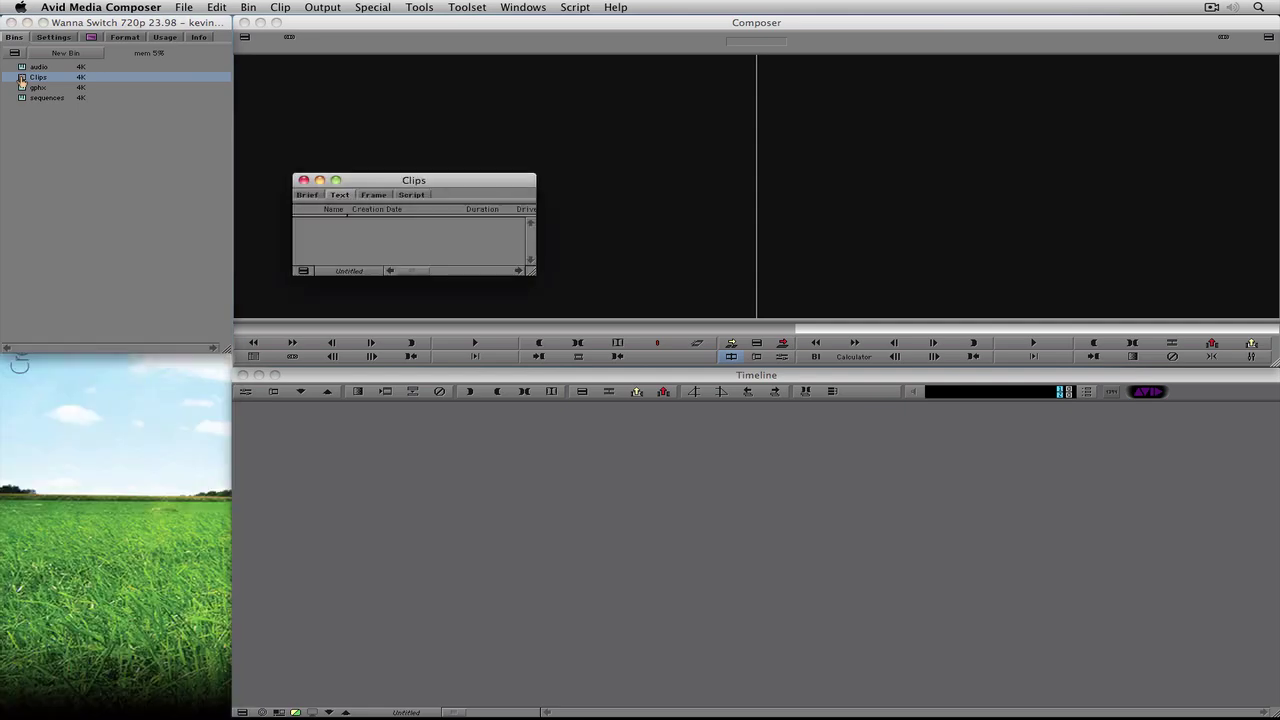
{"action": "left_click", "coordinate": [299, 179]}
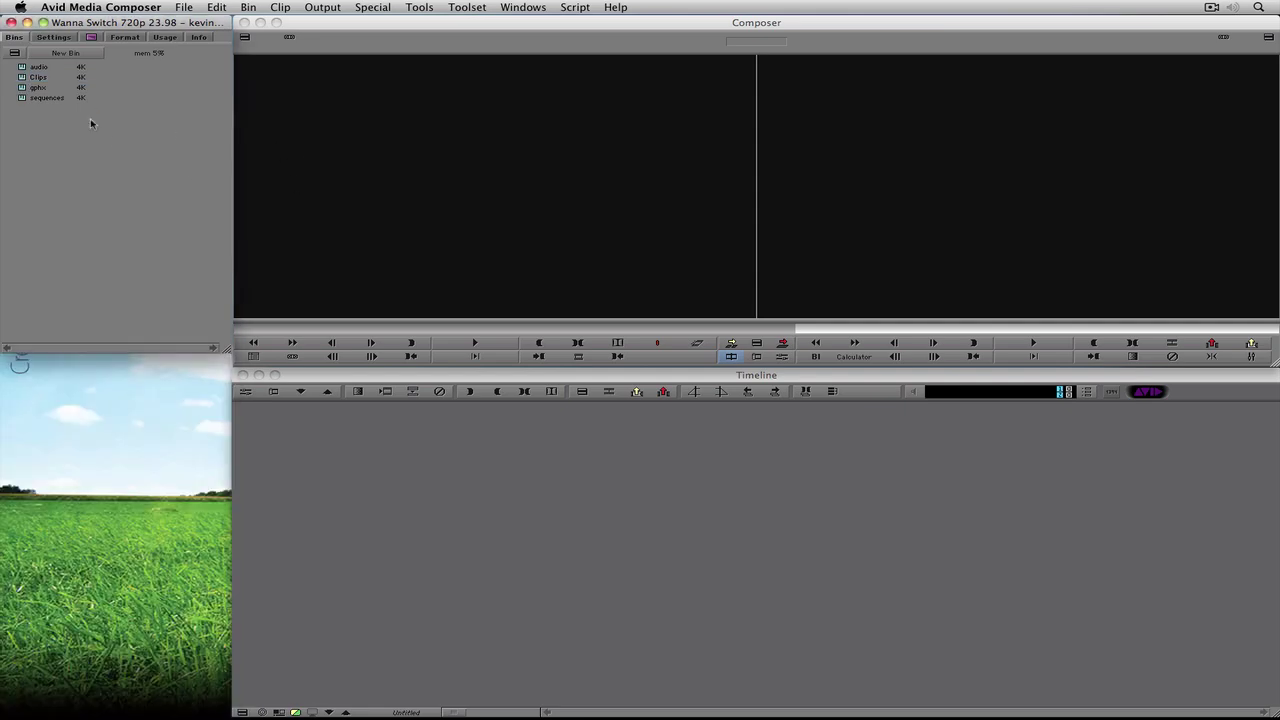
Reopen the Clips bin, pop it out as a separate window and return it to the SuperBin.
{"action": "double_click", "coordinate": [22, 78]}
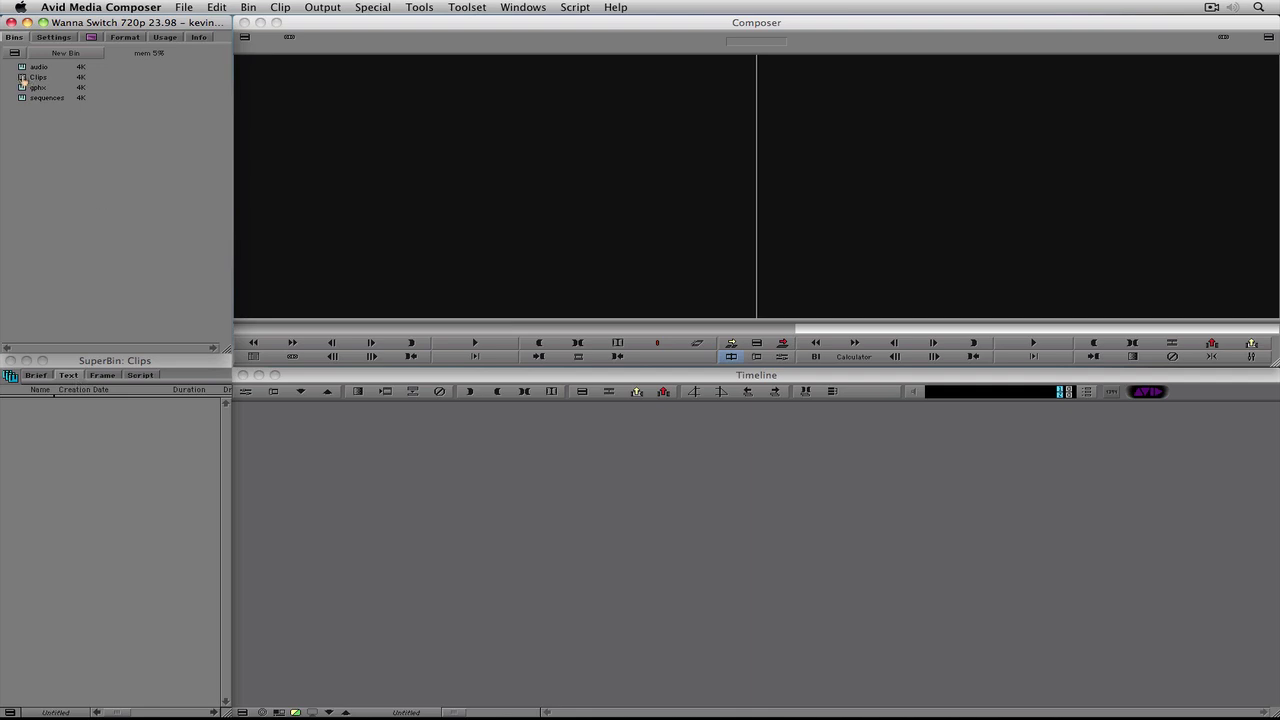
{"action": "double_click", "coordinate": [24, 79]}
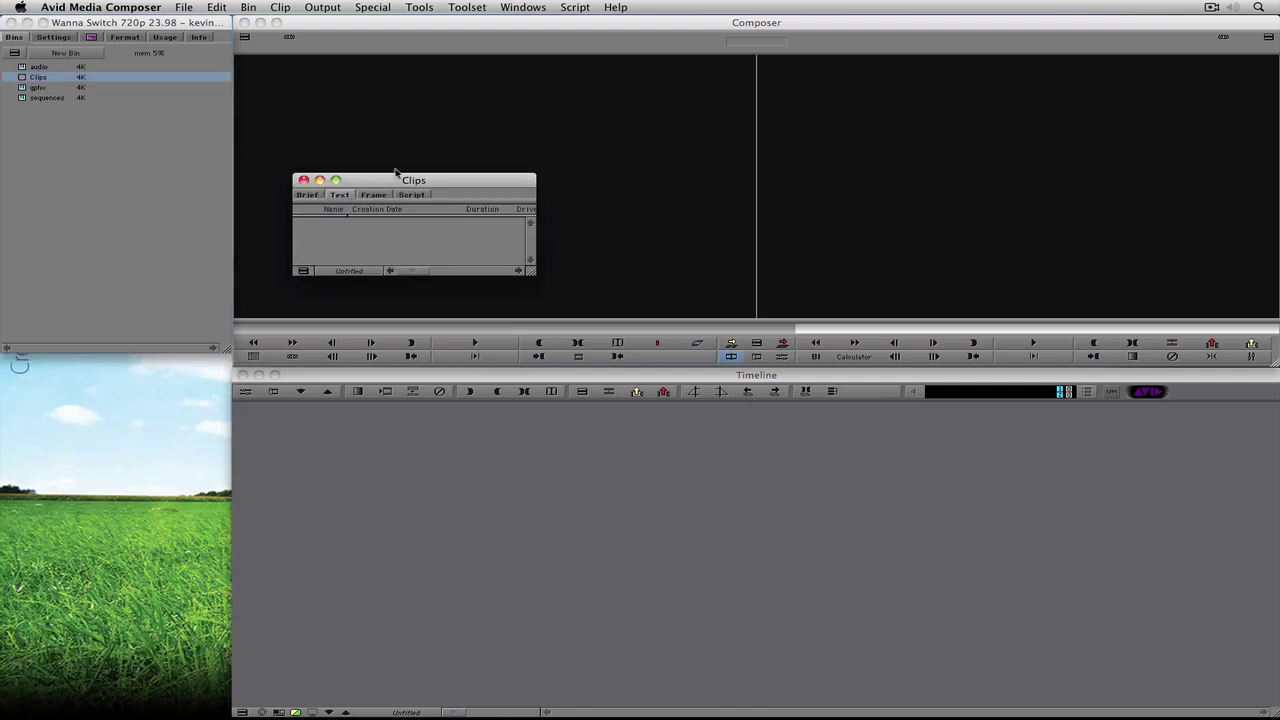
{"action": "left_click", "coordinate": [22, 79]}
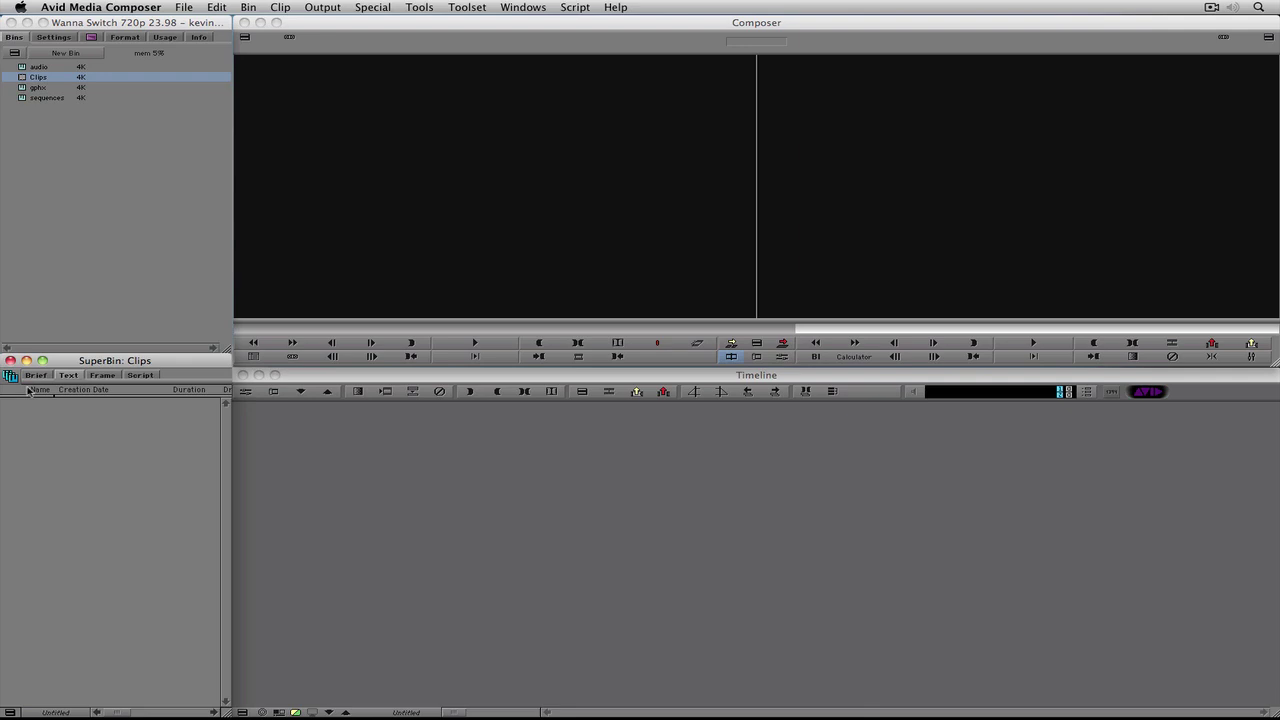
Open the Bin settings, try an auto-save interval of 2 minutes and cancel the dialog.
{"action": "left_click", "coordinate": [55, 38]}
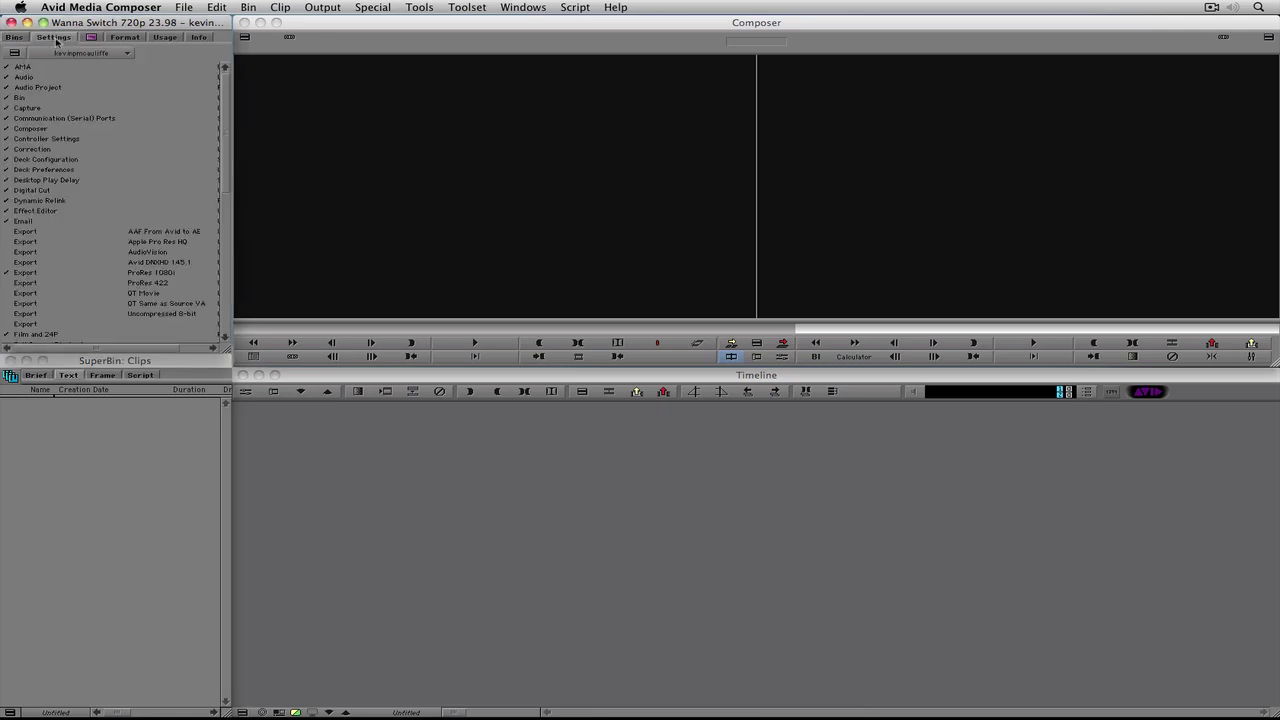
{"action": "double_click", "coordinate": [20, 98]}
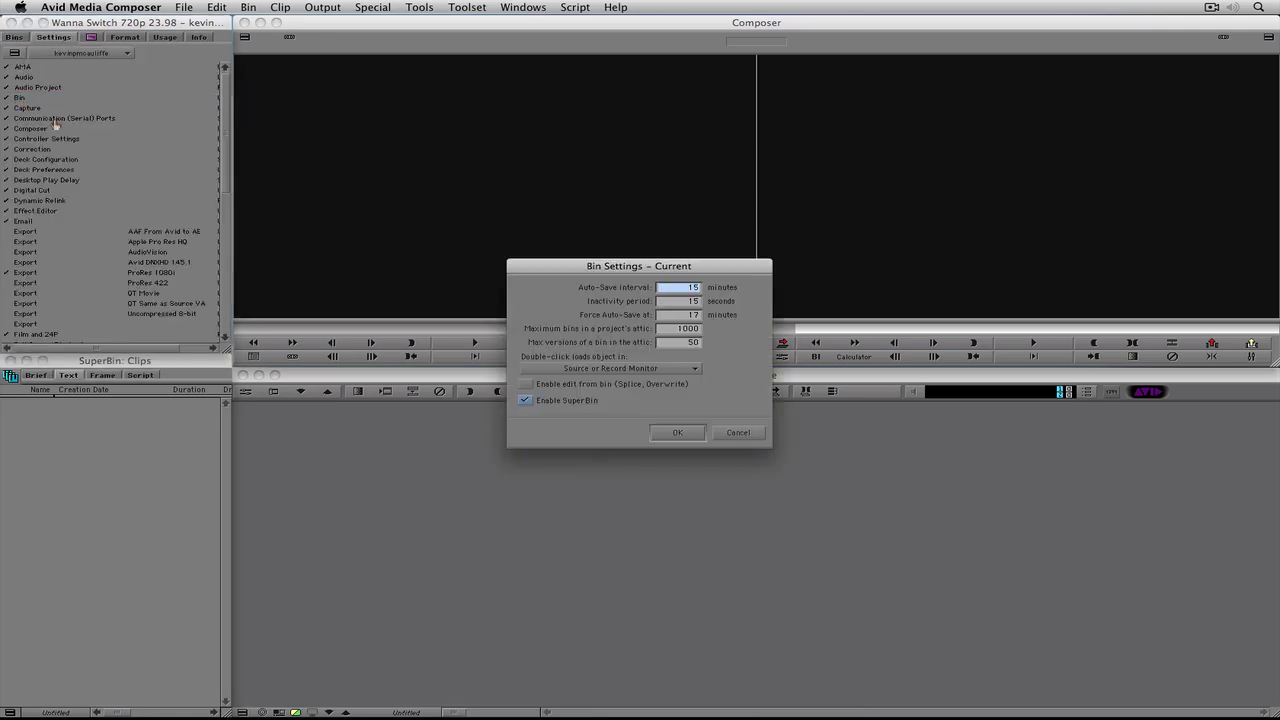
{"action": "left_click_drag", "start_coordinate": [568, 268], "coordinate": [399, 237]}
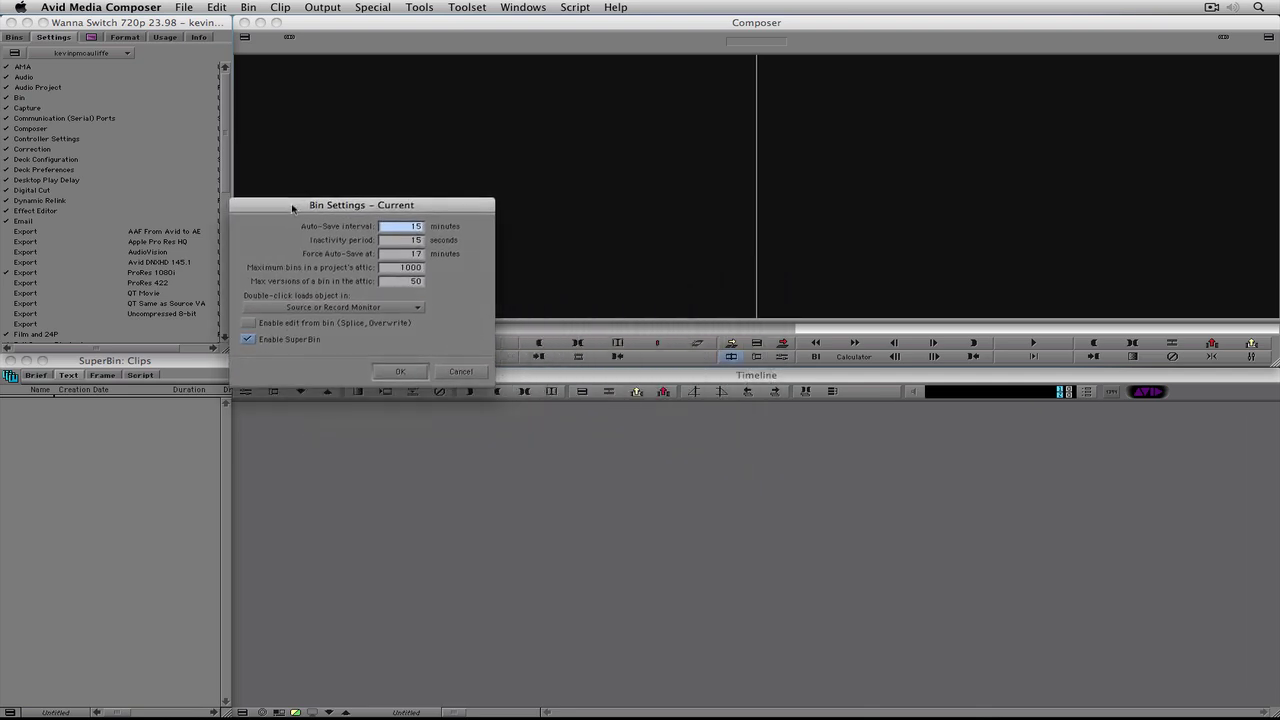
{"action": "type", "text": "2"}
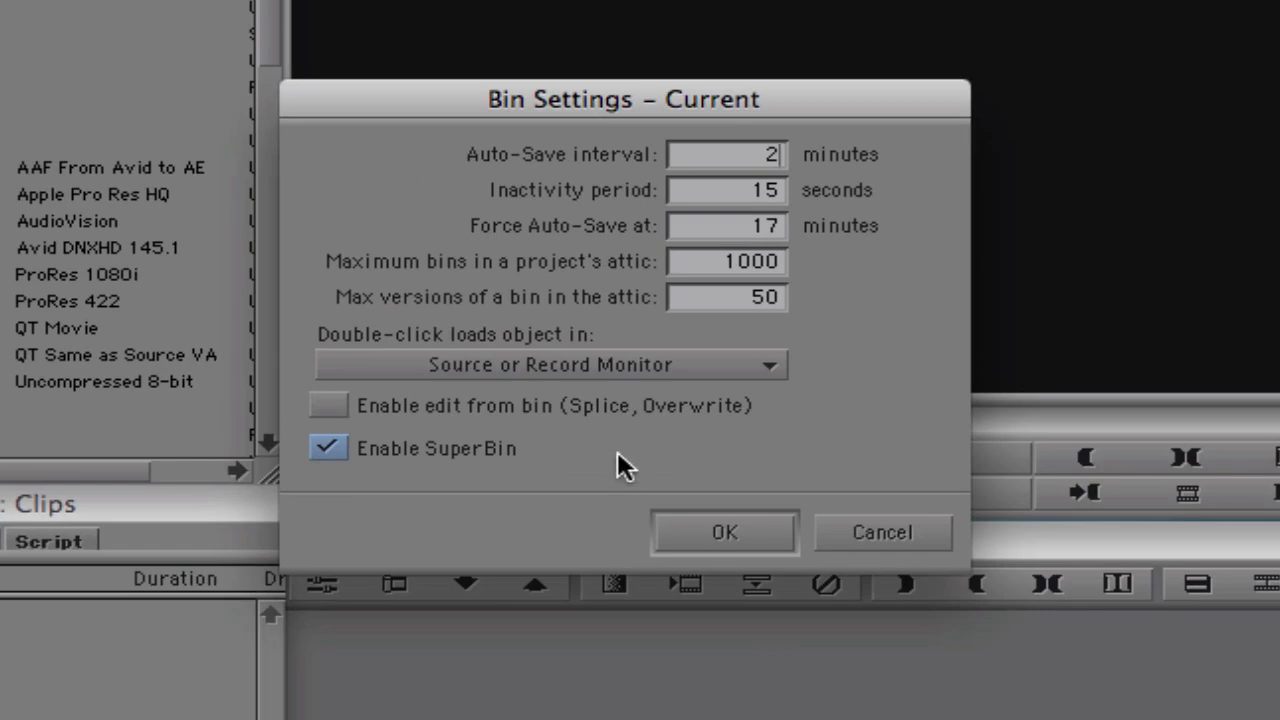
{"action": "left_click", "coordinate": [883, 532]}
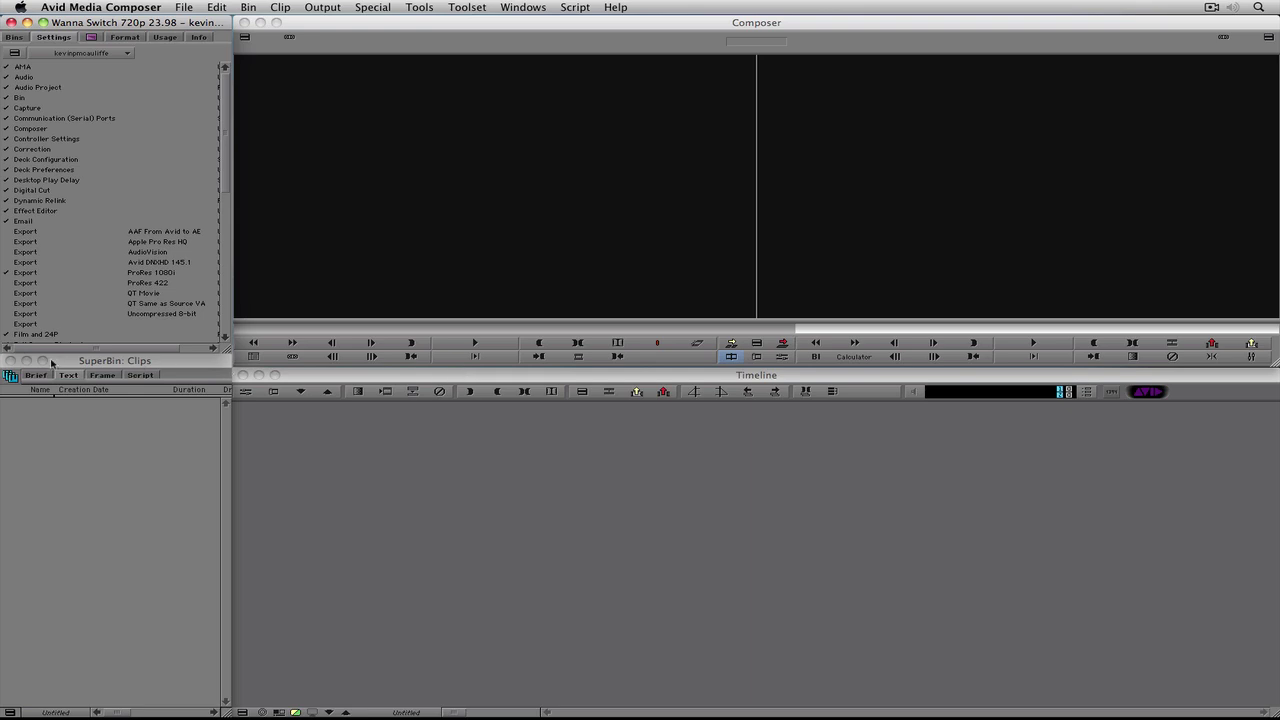
Return to the project's bin list and open the audio, gphx and sequences bins in the SuperBin.
{"action": "left_click", "coordinate": [13, 38]}
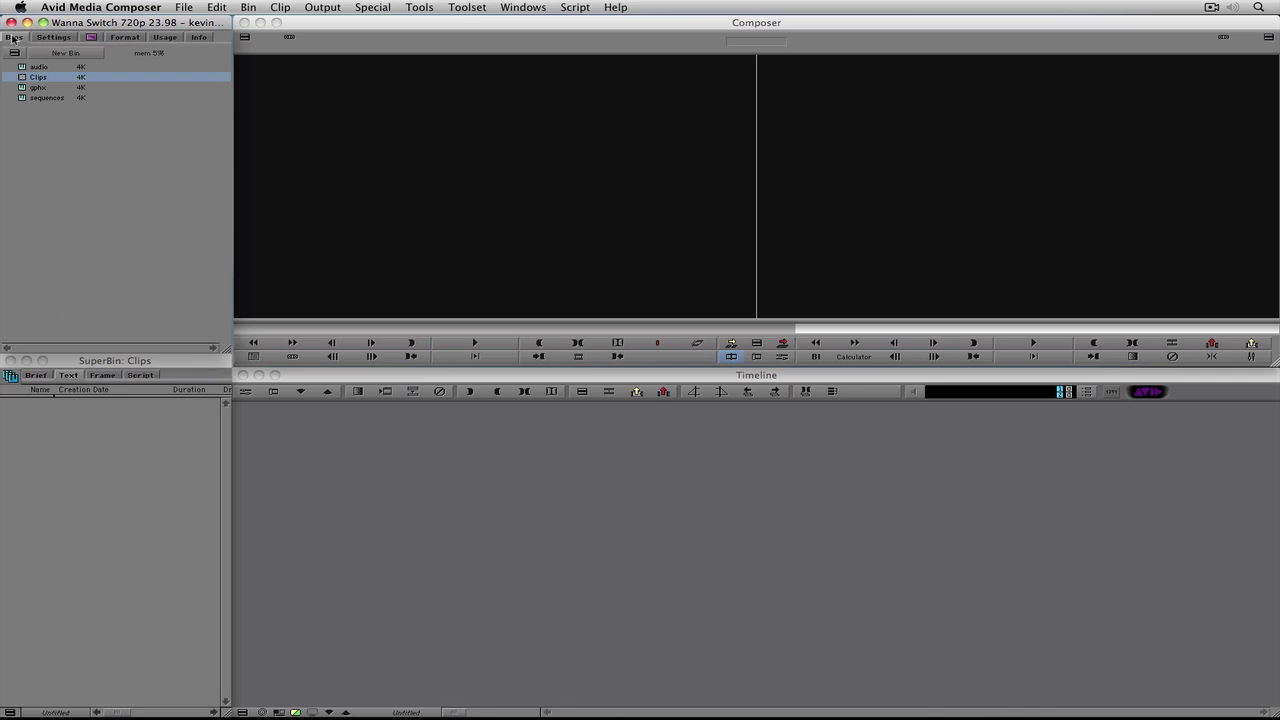
{"action": "double_click", "coordinate": [21, 68]}
{"action": "double_click", "coordinate": [22, 87]}
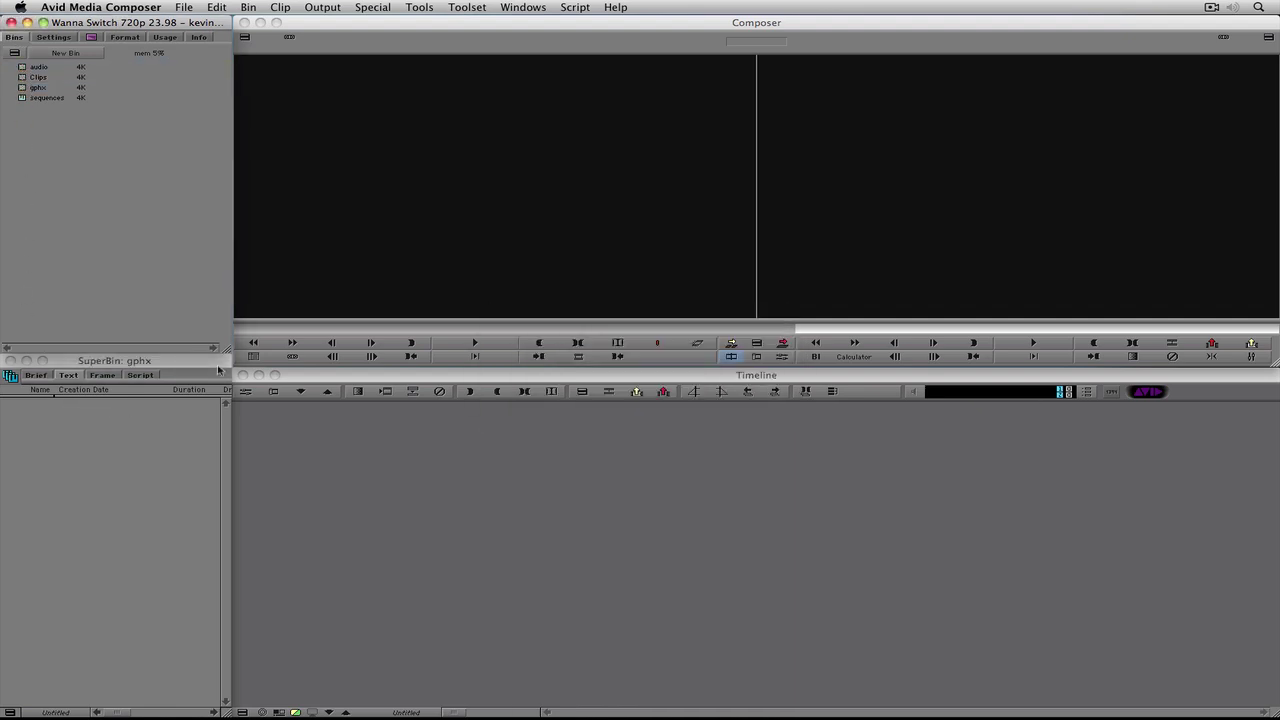
{"action": "double_click", "coordinate": [22, 99]}
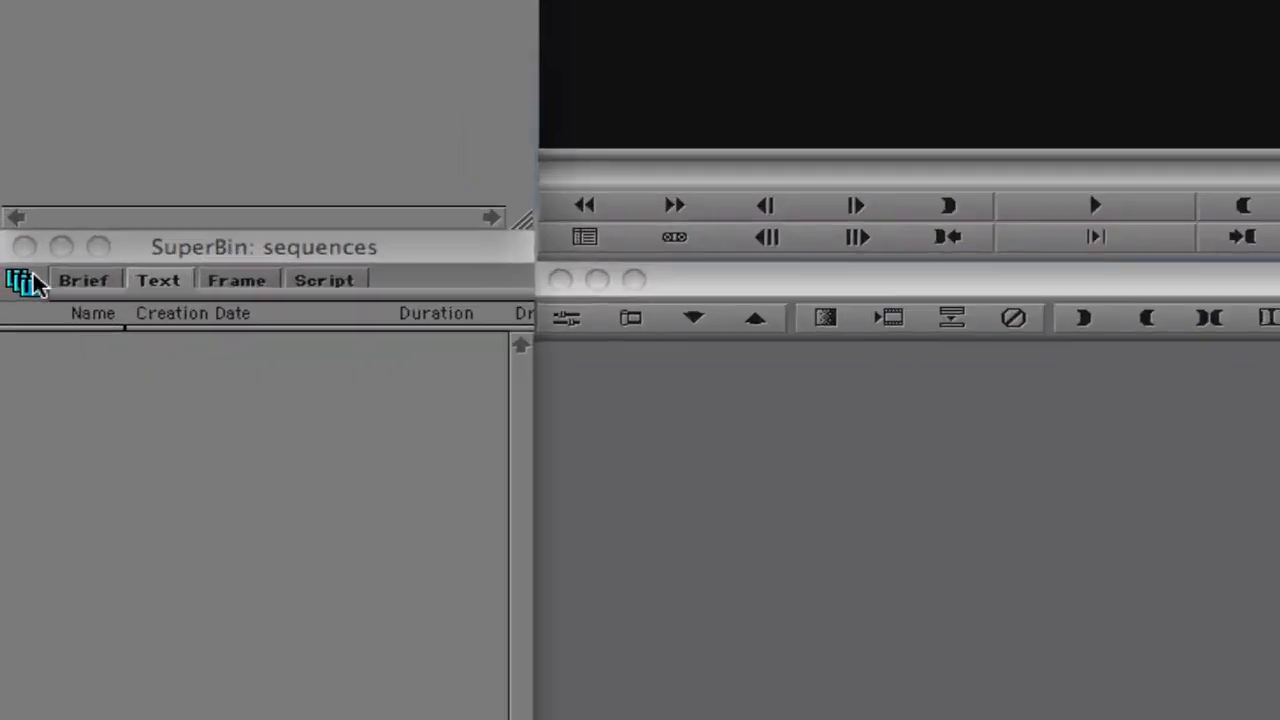
Switch the SuperBin between its loaded bins, showing Clips, gphx and finally sequences.
{"action": "left_click", "coordinate": [12, 376]}
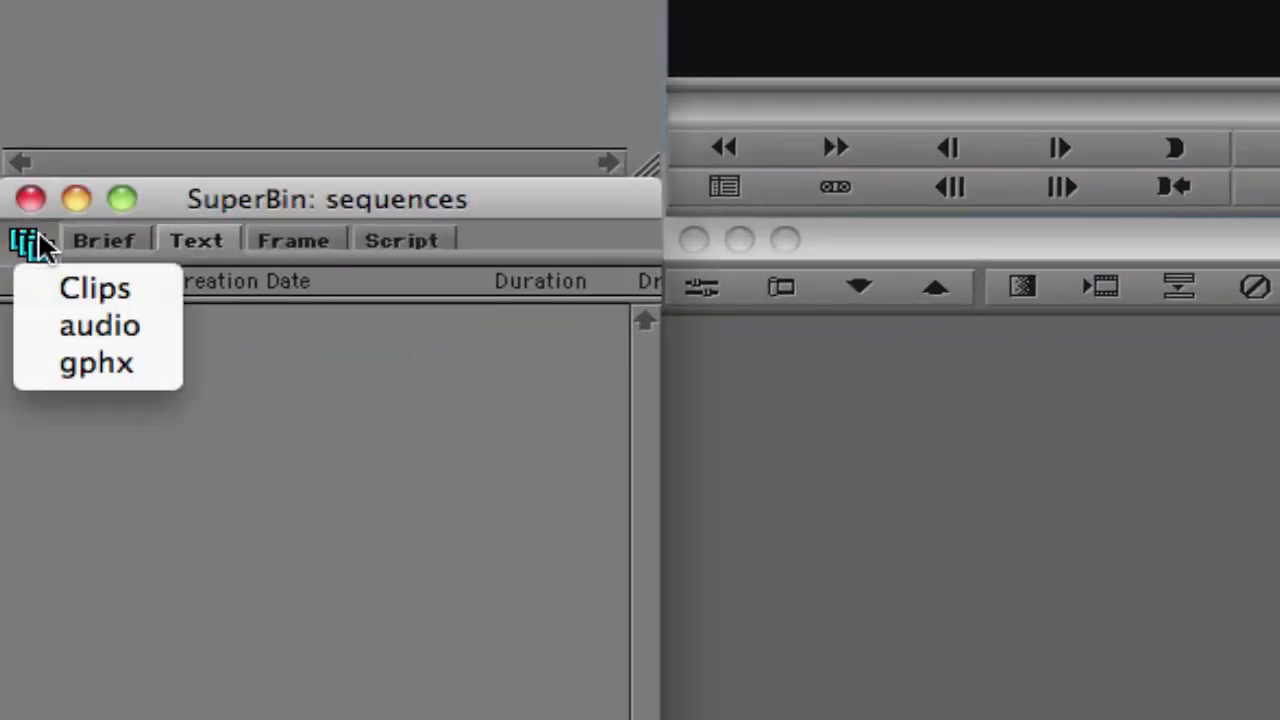
{"action": "left_click", "coordinate": [69, 292]}
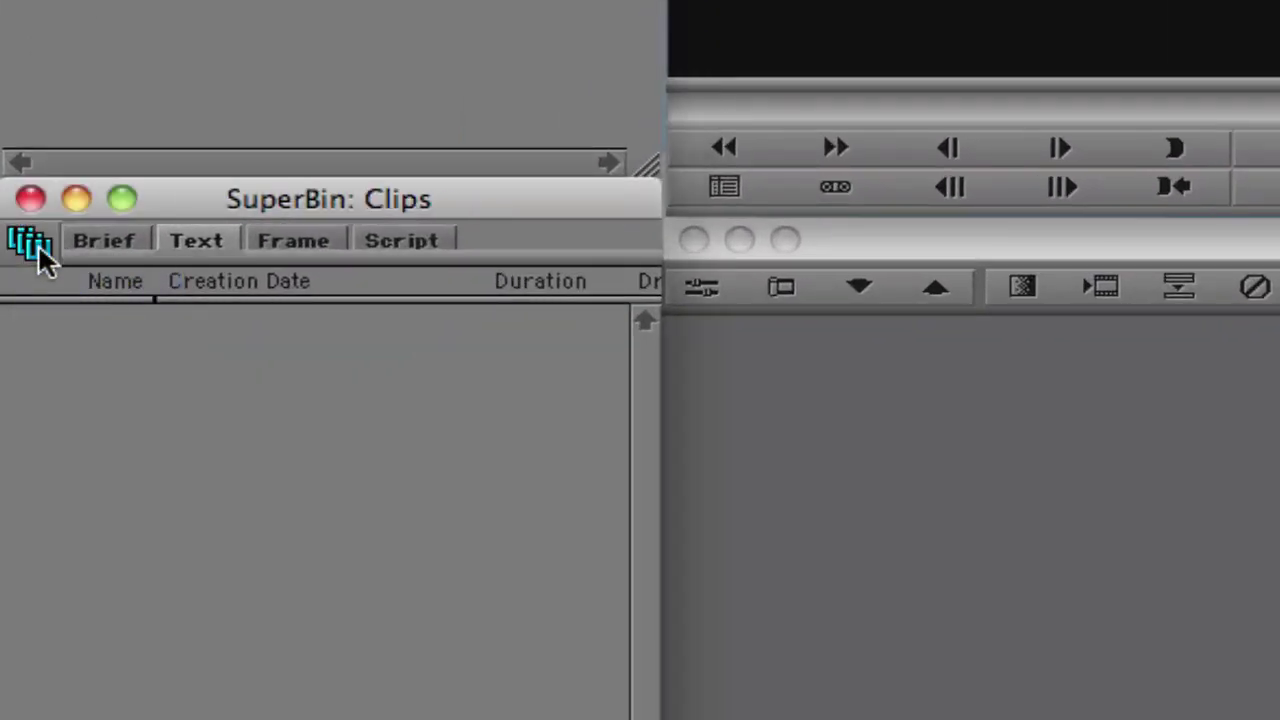
{"action": "left_click", "coordinate": [38, 249]}
{"action": "left_click", "coordinate": [56, 312]}
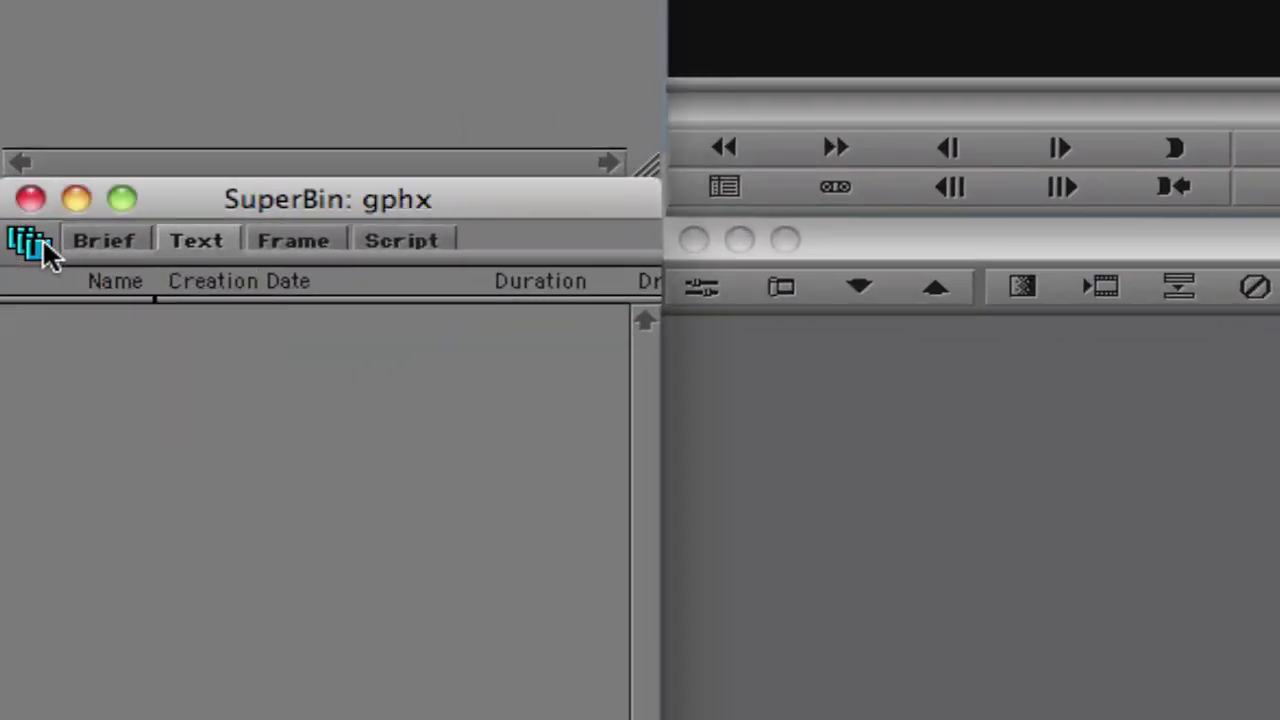
{"action": "left_click", "coordinate": [44, 250]}
{"action": "left_click", "coordinate": [52, 364]}
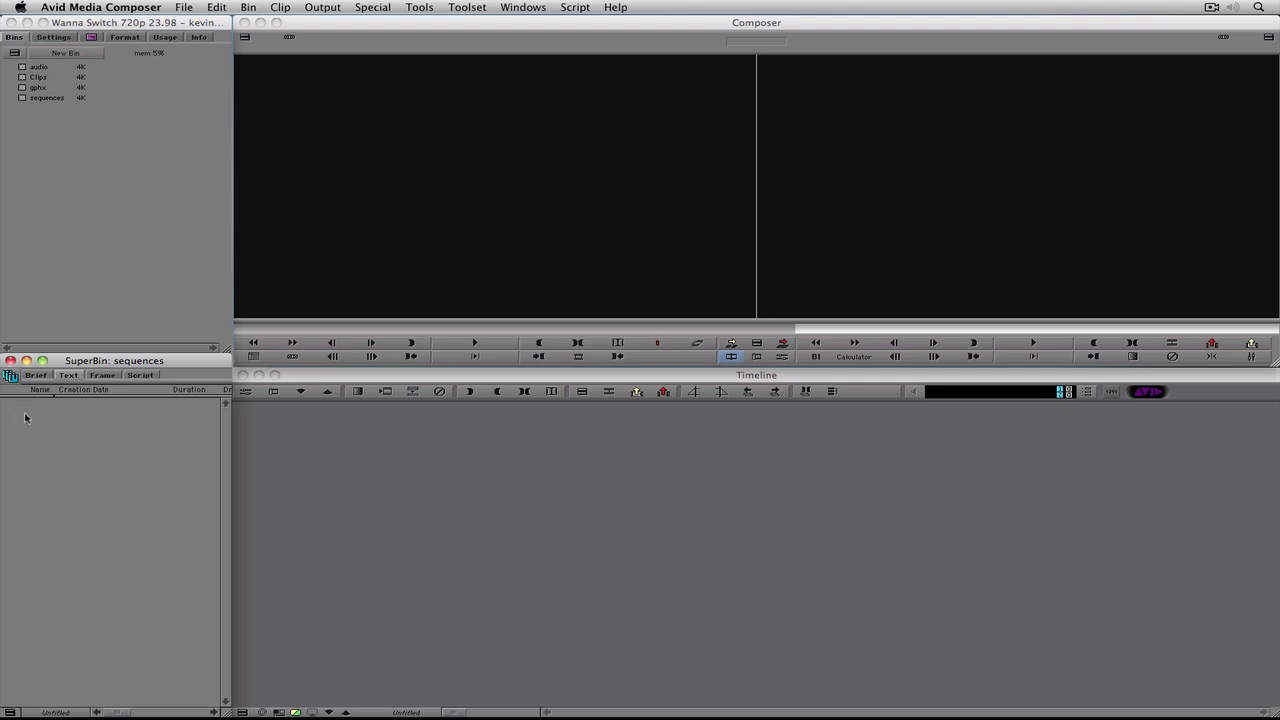
Link all four .mov files from the Moto footage folder into the sequences bin through AMA.
{"action": "right_click", "coordinate": [30, 417]}
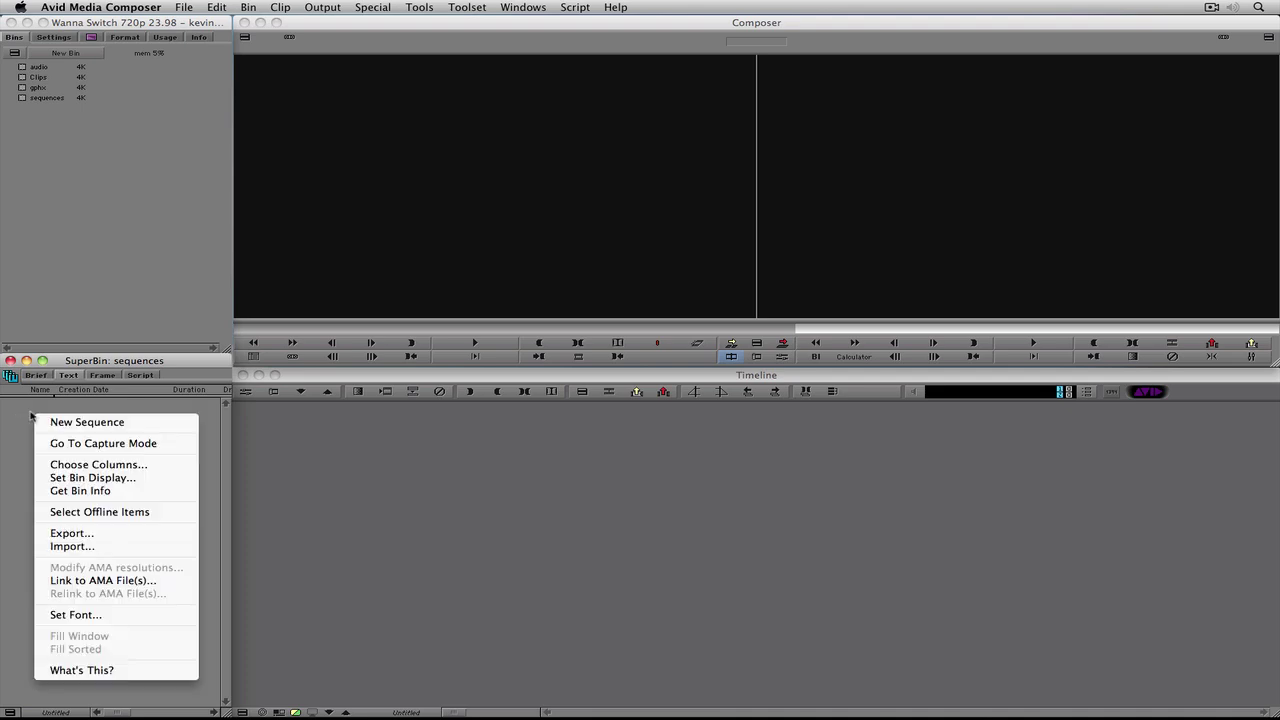
{"action": "left_click", "coordinate": [102, 580]}
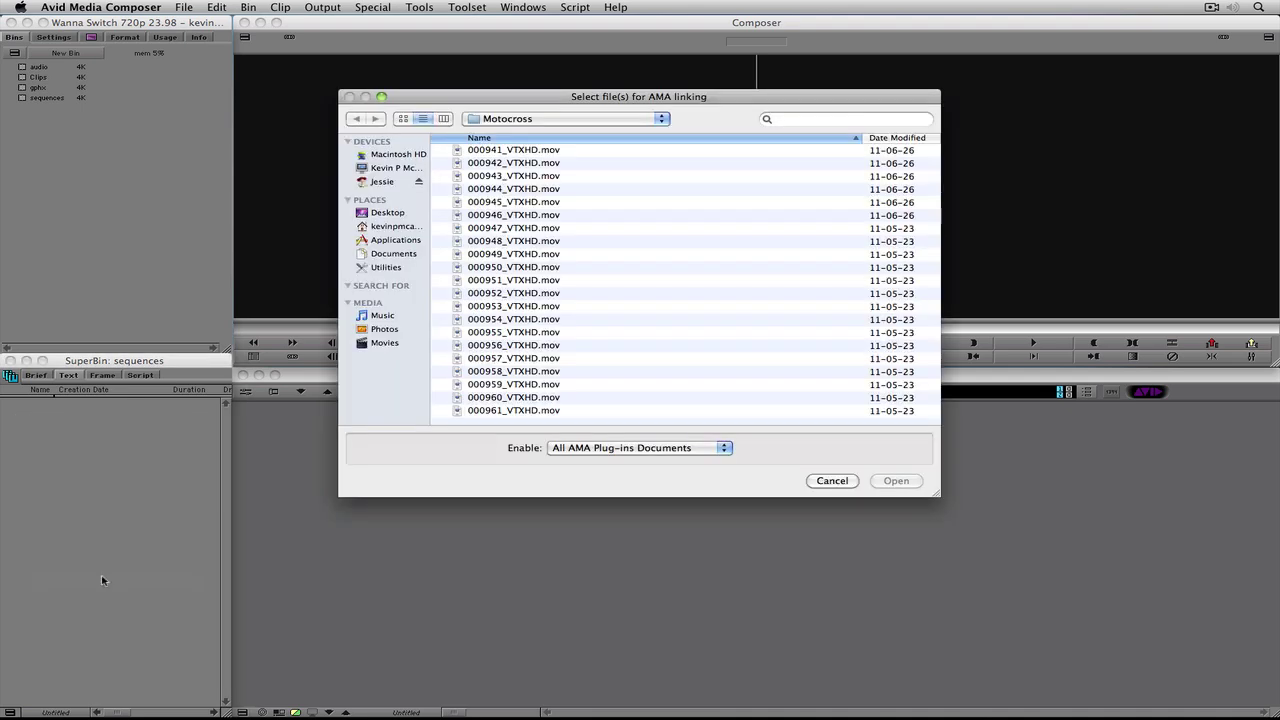
{"action": "left_click", "coordinate": [508, 120]}
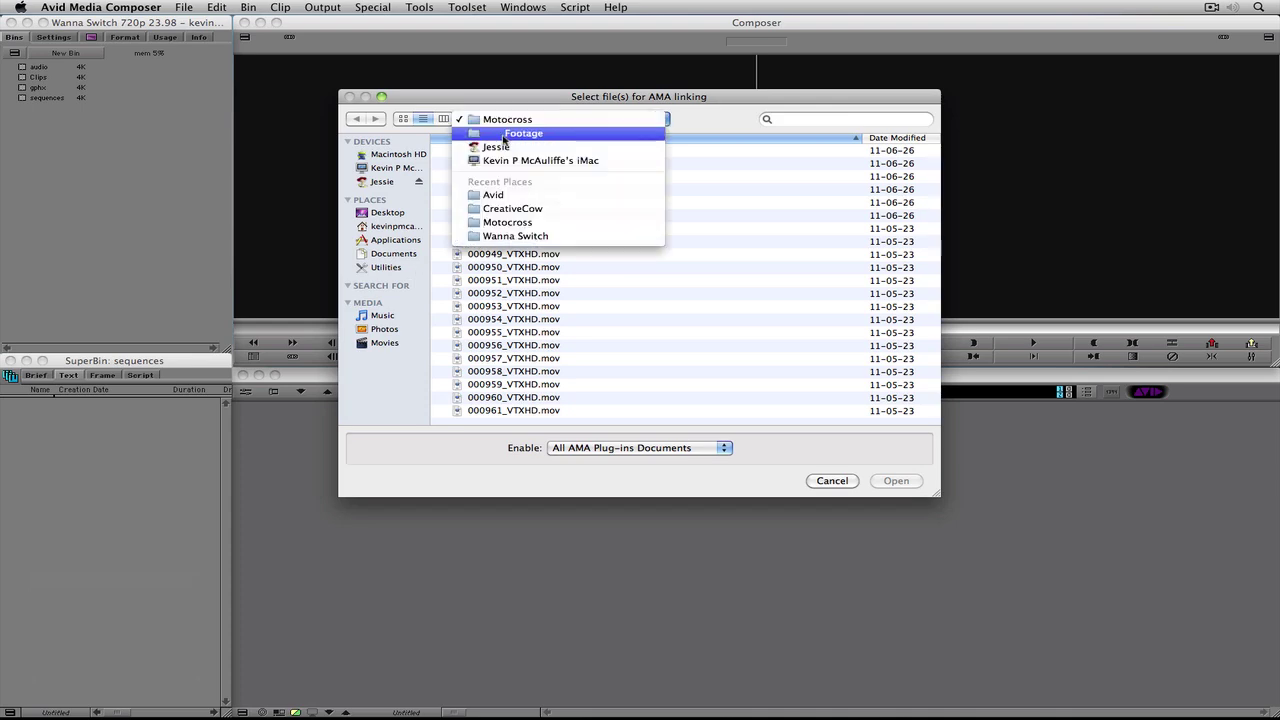
{"action": "left_click", "coordinate": [505, 136]}
{"action": "double_click", "coordinate": [491, 178]}
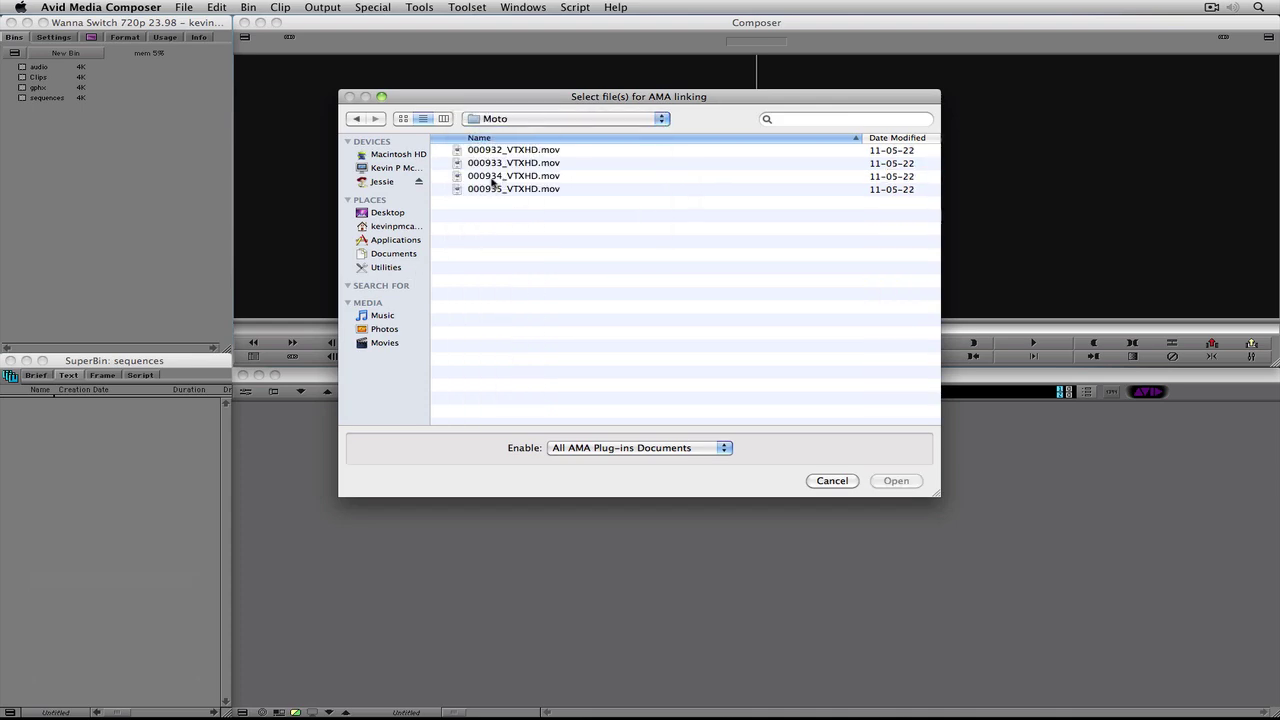
{"action": "key", "text": "super+a"}
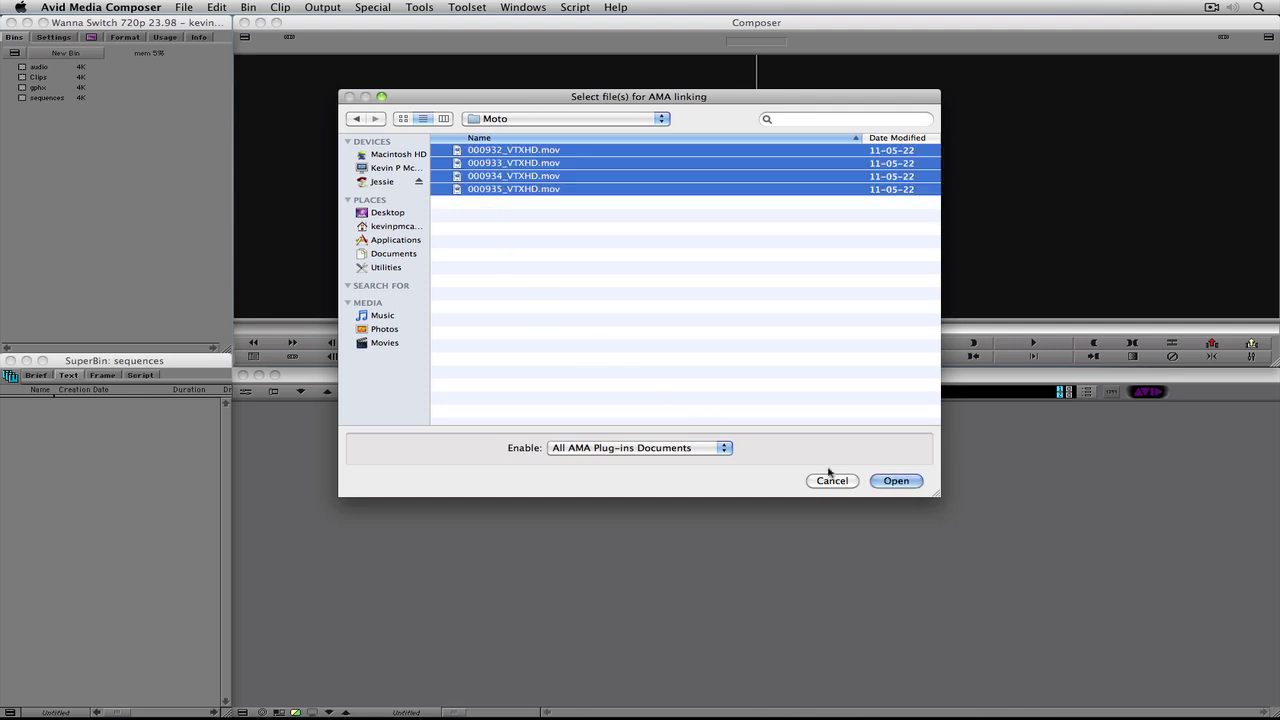
{"action": "left_click", "coordinate": [886, 482]}
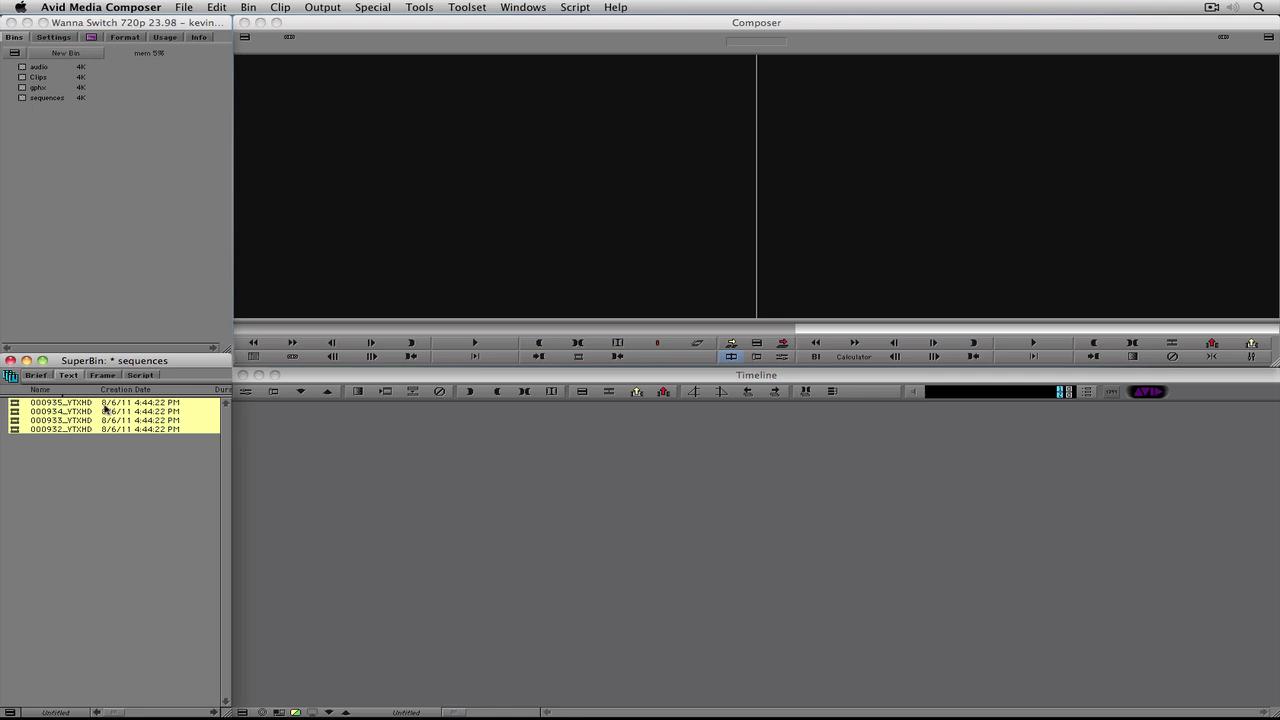
Show the sequences bin in Brief view and enlarge the SuperBin window to fit all its columns.
{"action": "left_click", "coordinate": [35, 375]}
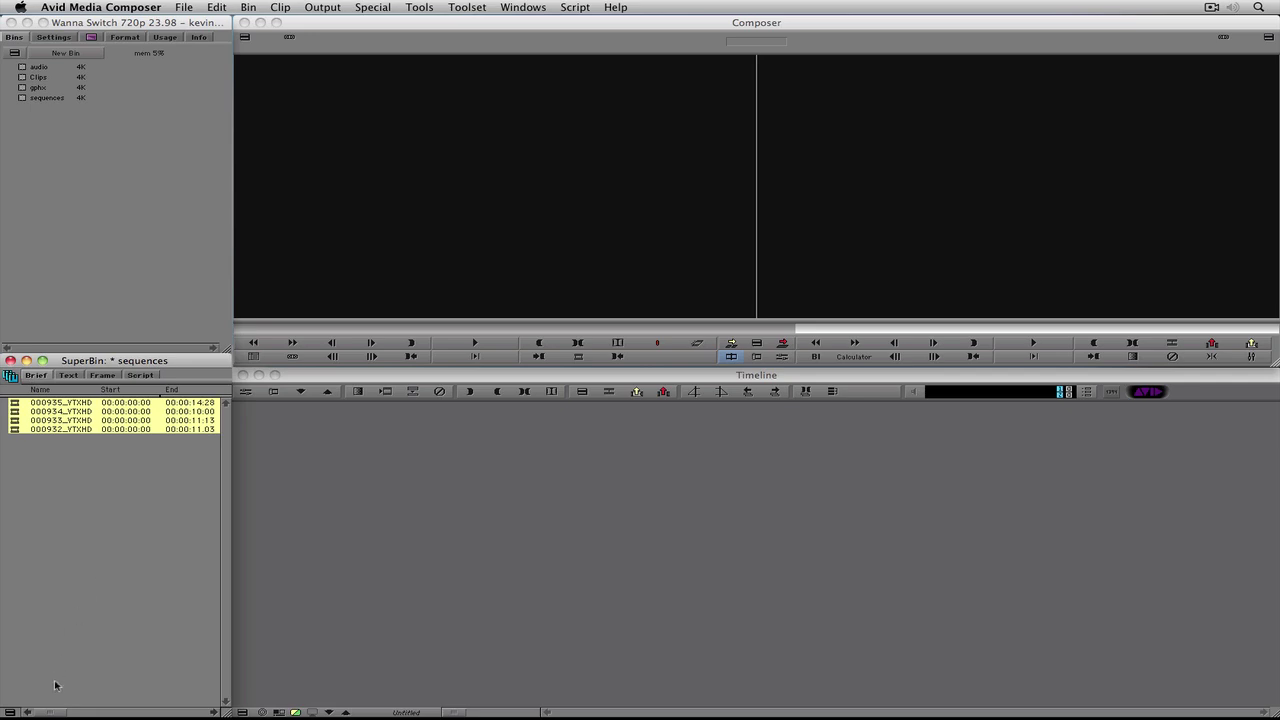
{"action": "left_click_drag", "start_coordinate": [52, 712], "coordinate": [57, 713]}
{"action": "left_click_drag", "start_coordinate": [990, 570], "coordinate": [1069, 571]}
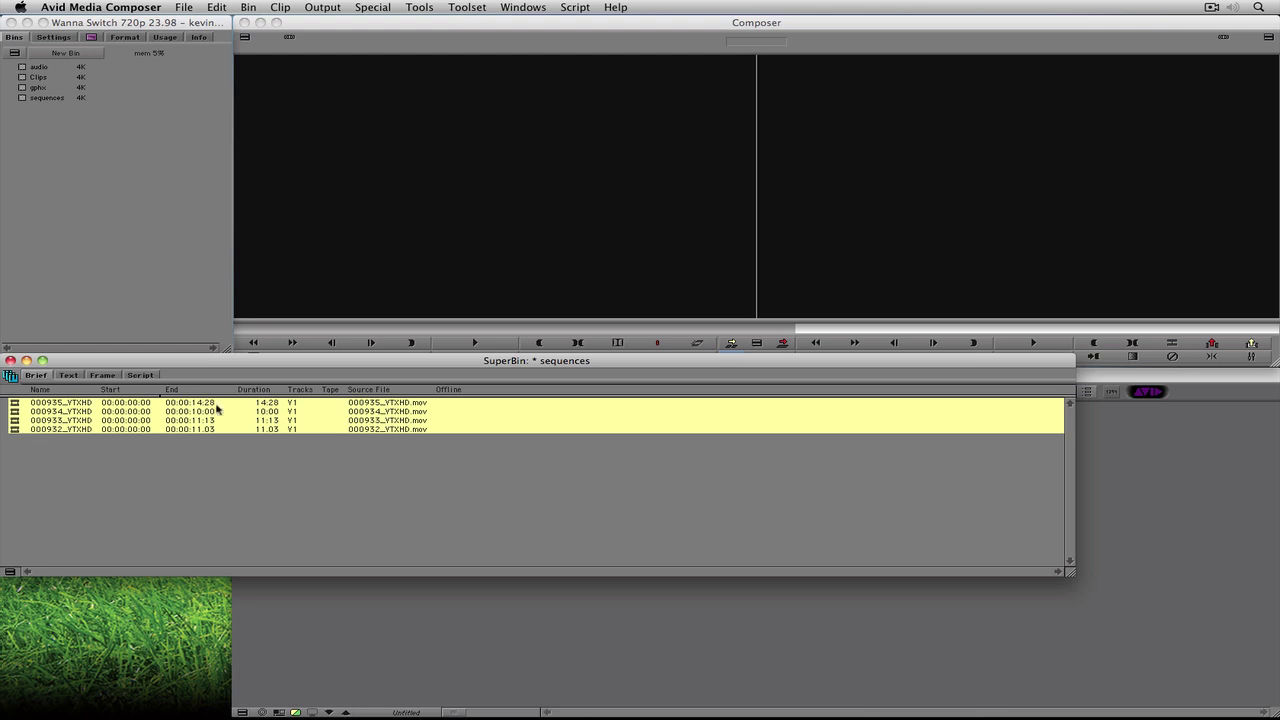
Switch the bin to Text view and move the Tracks and Video columns directly after the Name column.
{"action": "left_click", "coordinate": [70, 376]}
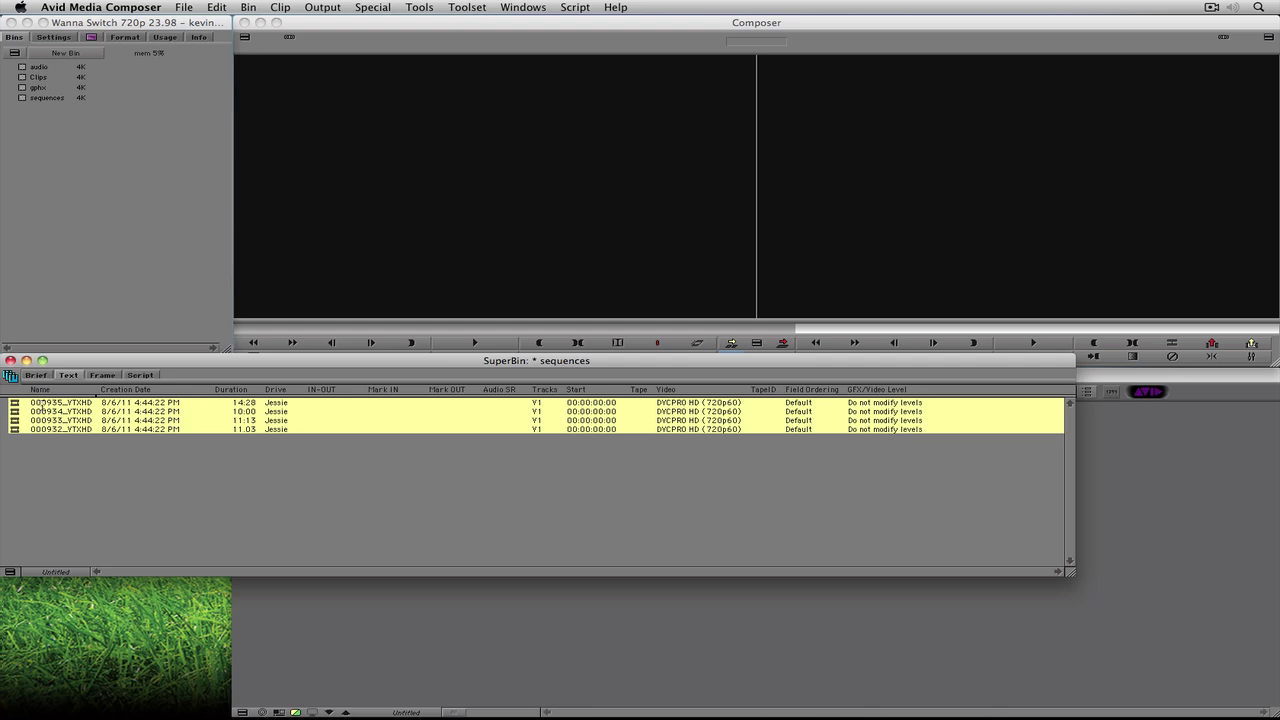
{"action": "left_click_drag", "start_coordinate": [546, 390], "coordinate": [111, 398]}
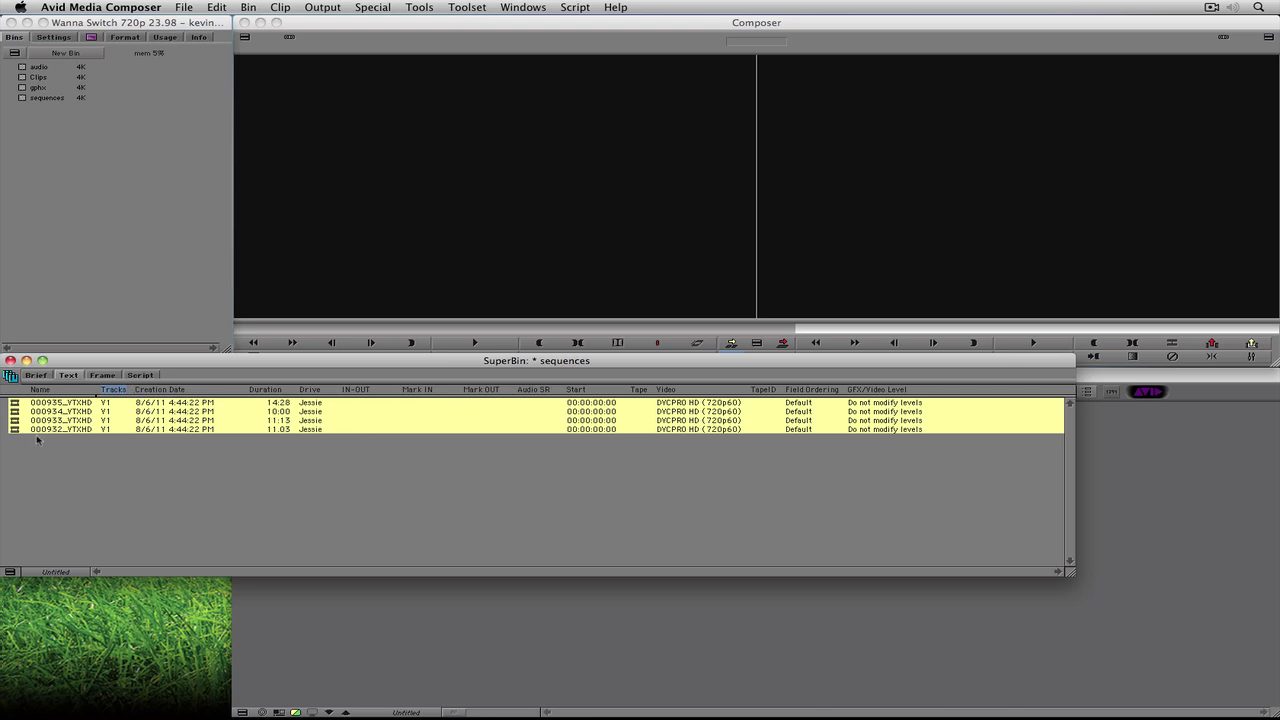
{"action": "left_click_drag", "start_coordinate": [670, 389], "coordinate": [146, 390]}
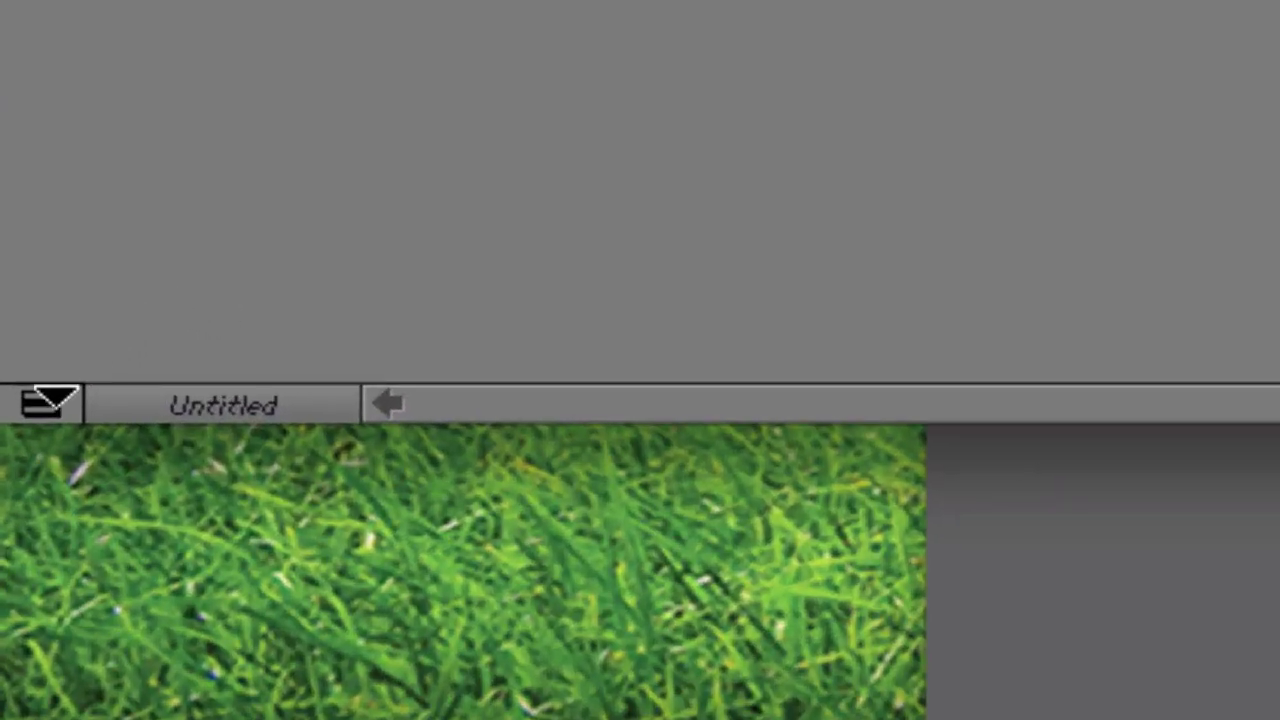
Clear the bin's column selection and display only the End, Duration, Drive, Start and Tape columns.
{"action": "left_click", "coordinate": [50, 402]}
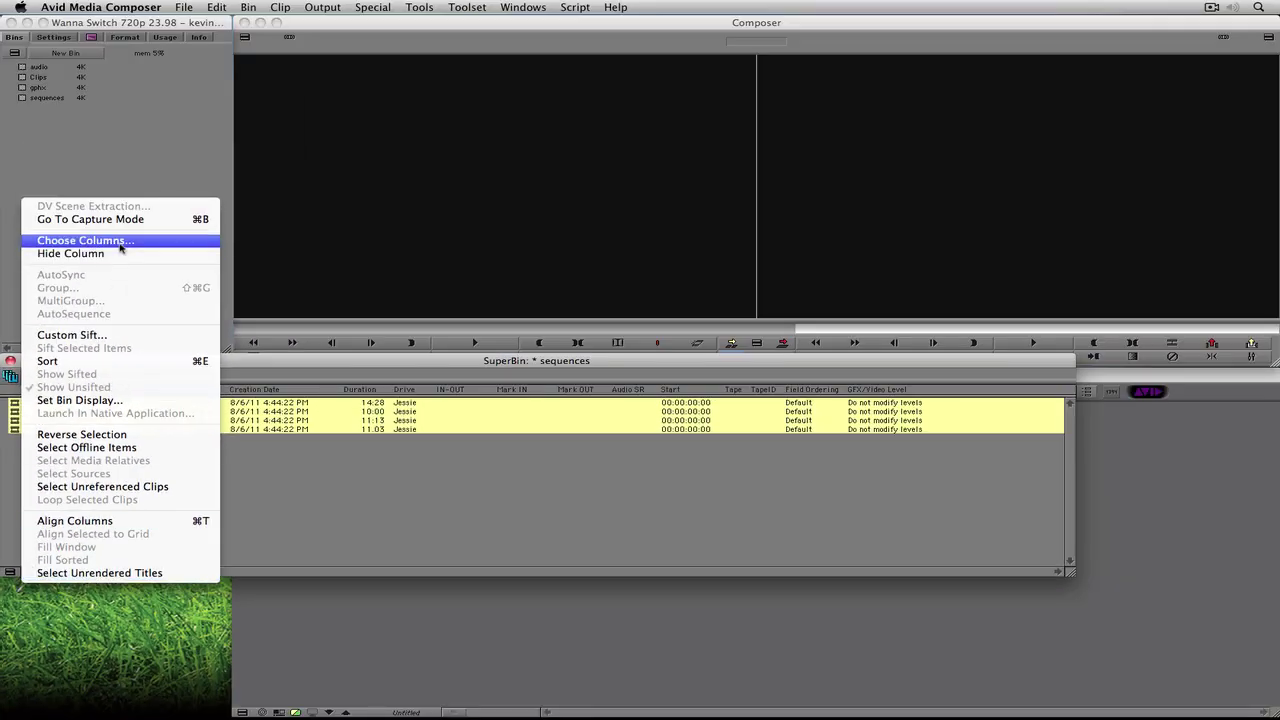
{"action": "left_click", "coordinate": [117, 241]}
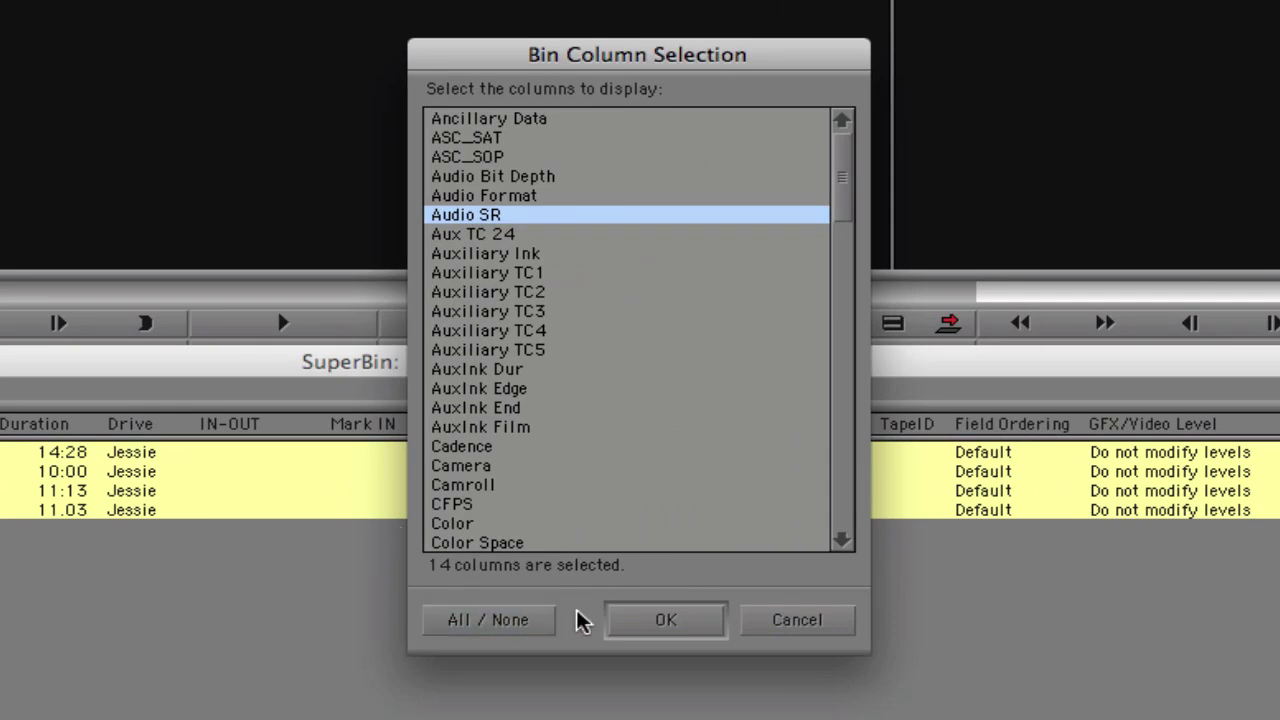
{"action": "left_click", "coordinate": [457, 620]}
{"action": "left_click", "coordinate": [457, 620]}
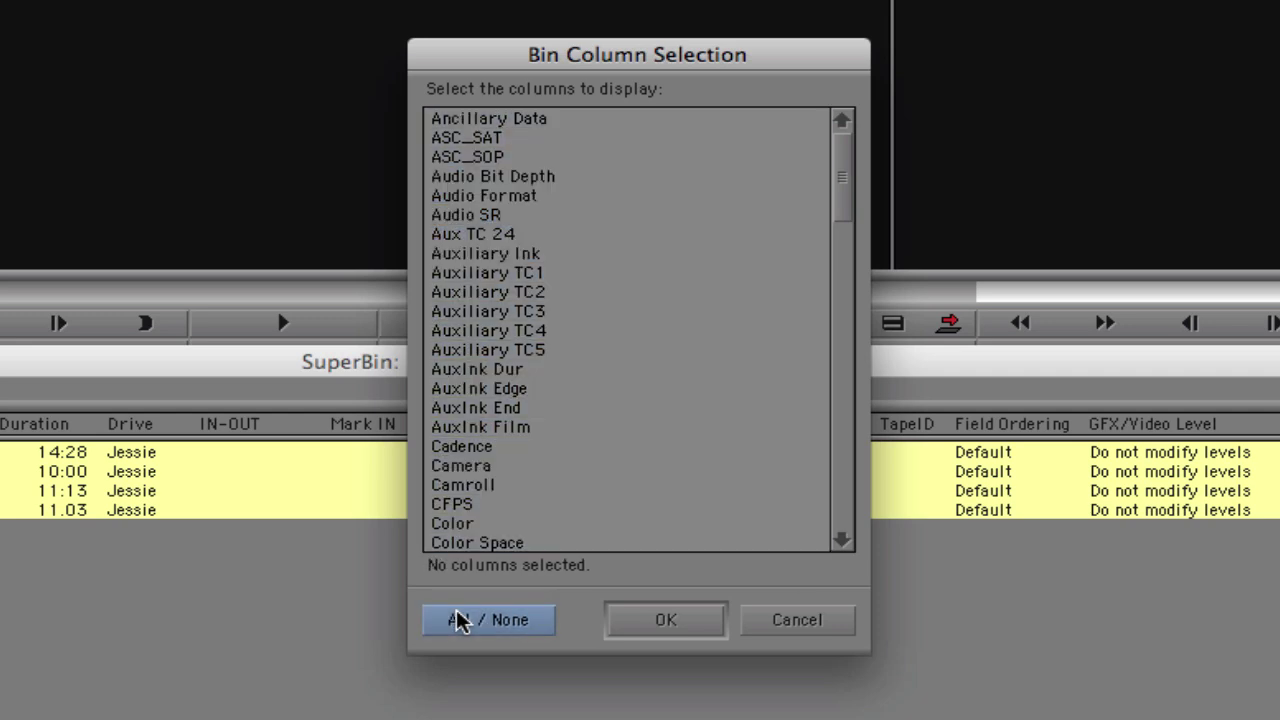
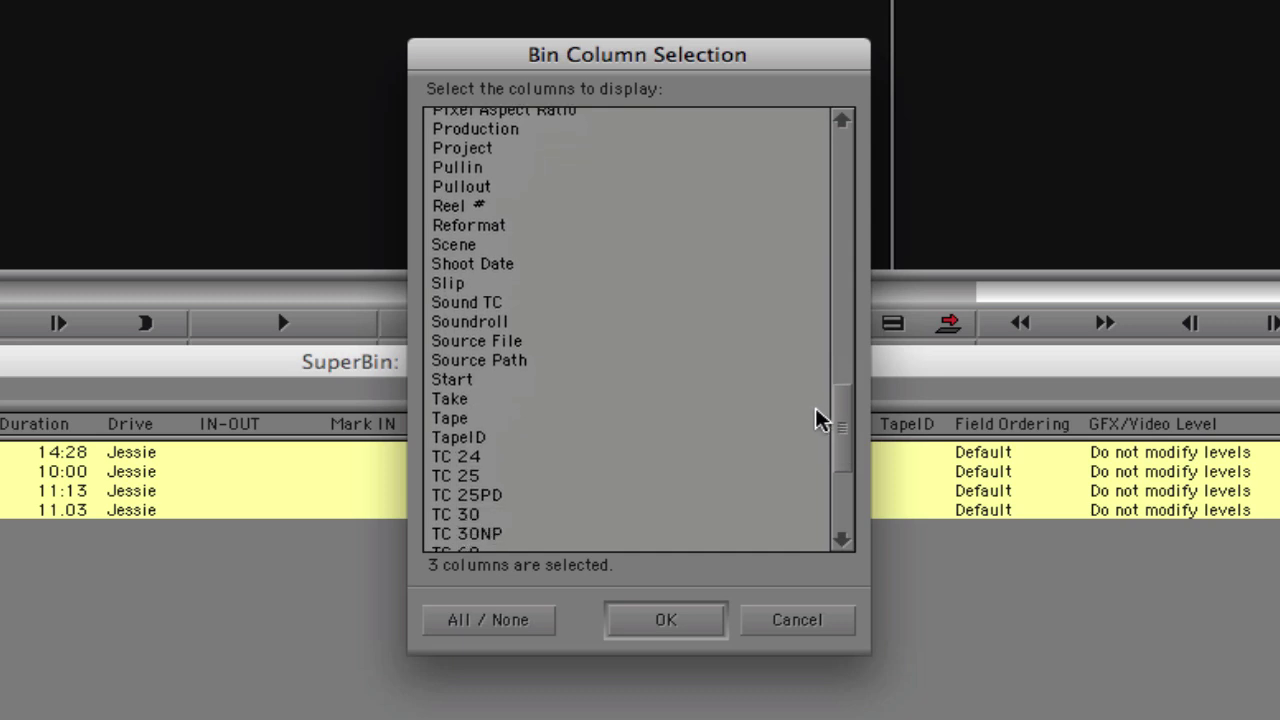
{"action": "left_click", "coordinate": [521, 381]}
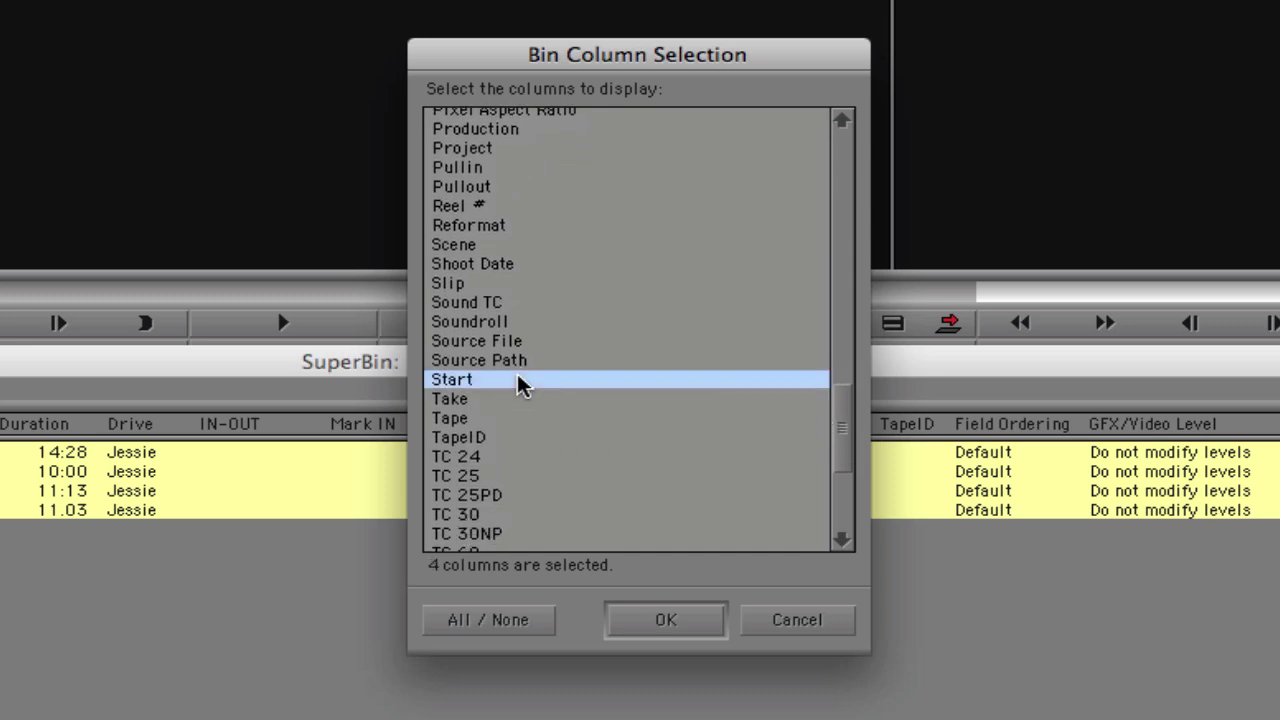
{"action": "left_click", "coordinate": [486, 420]}
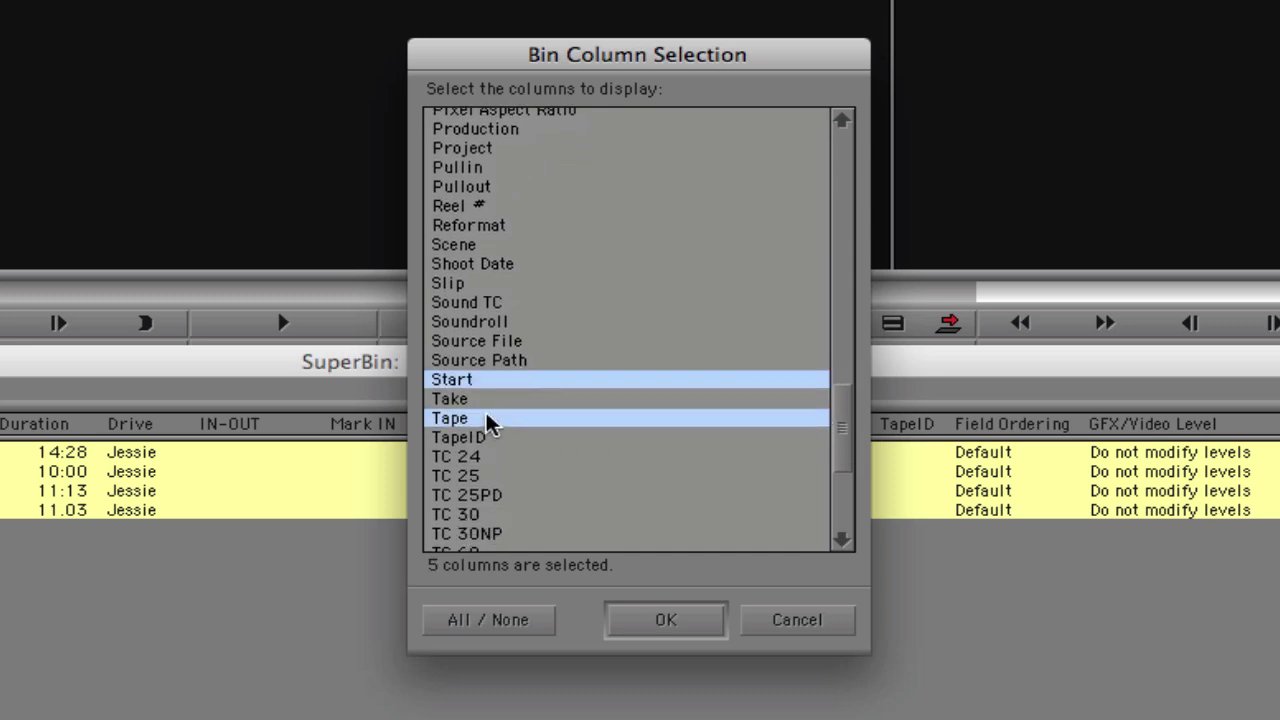
{"action": "left_click", "coordinate": [660, 622]}
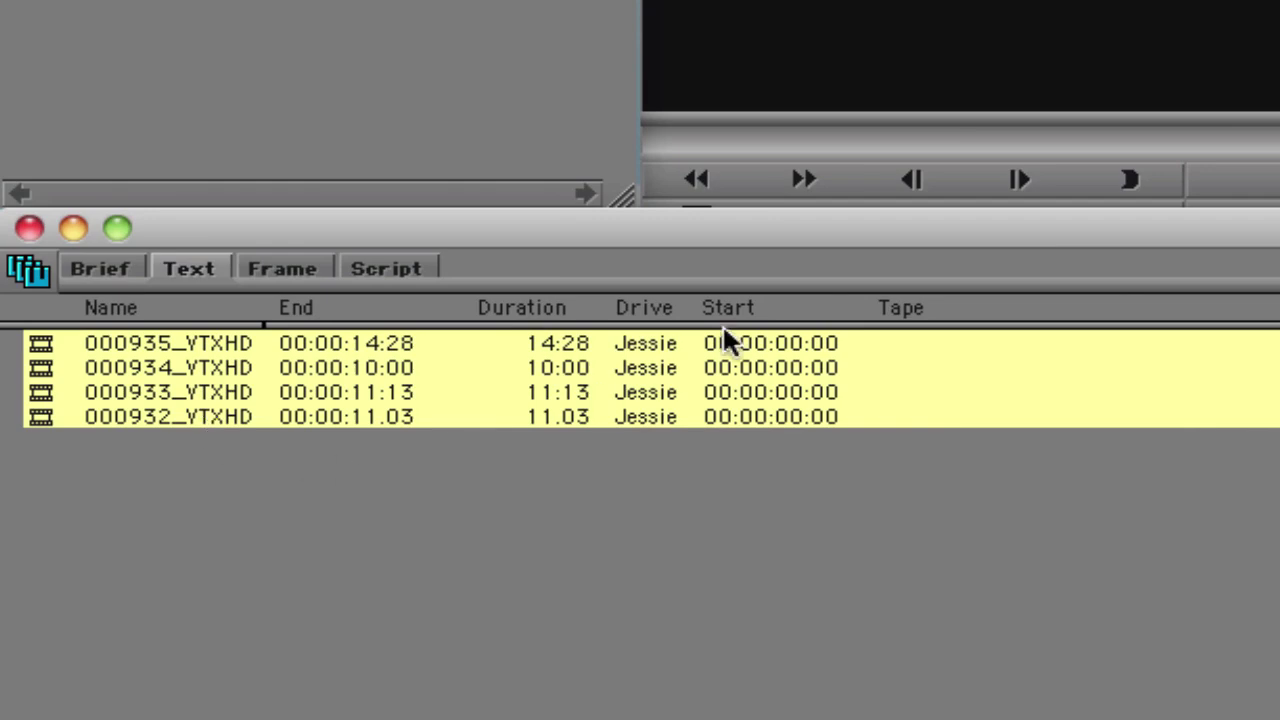
Move the Start column ahead of End and save the bin view as Clips.
{"action": "left_click_drag", "start_coordinate": [771, 312], "coordinate": [300, 331]}
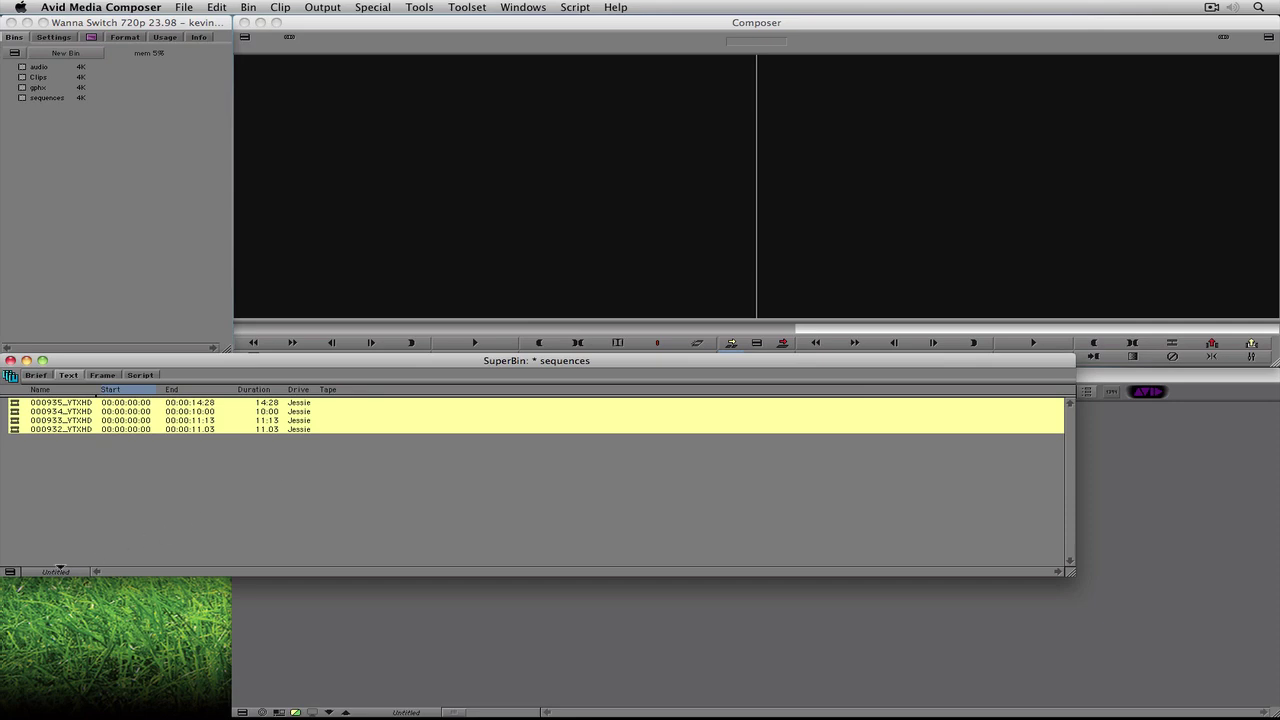
{"action": "left_click", "coordinate": [58, 572]}
{"action": "left_click", "coordinate": [115, 566]}
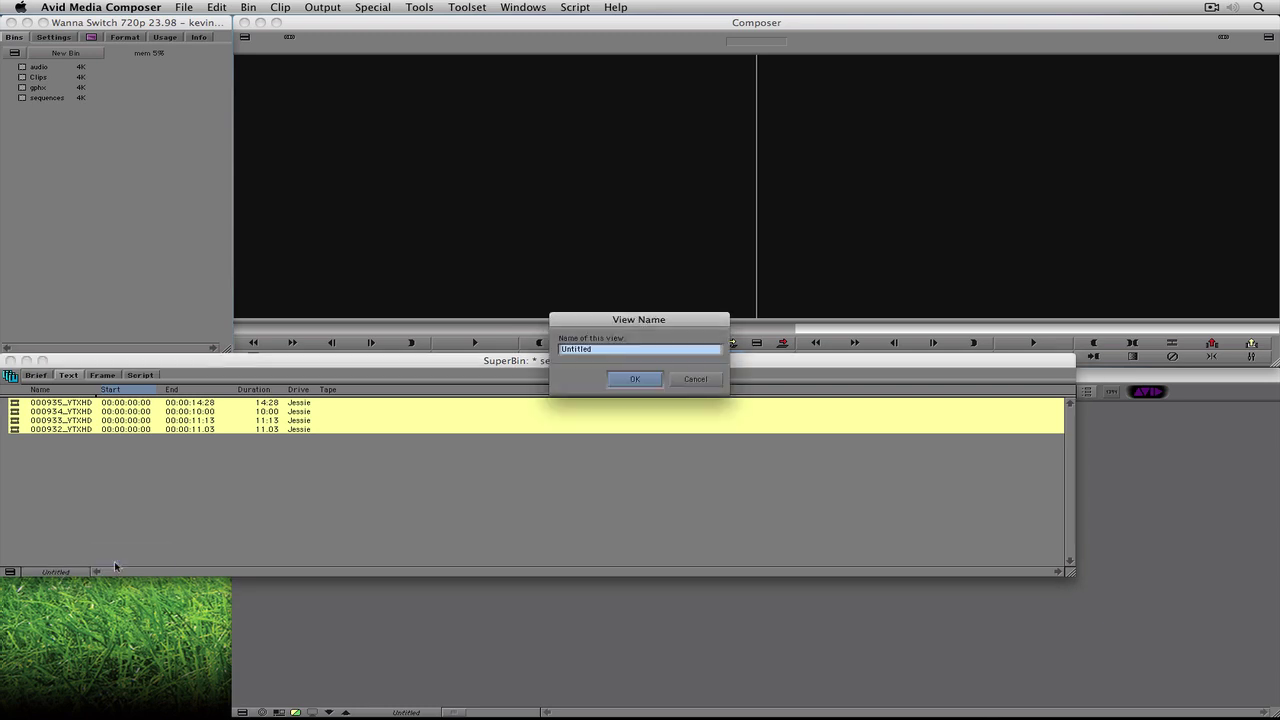
{"action": "type", "text": "Clips"}
{"action": "key", "text": "Return"}
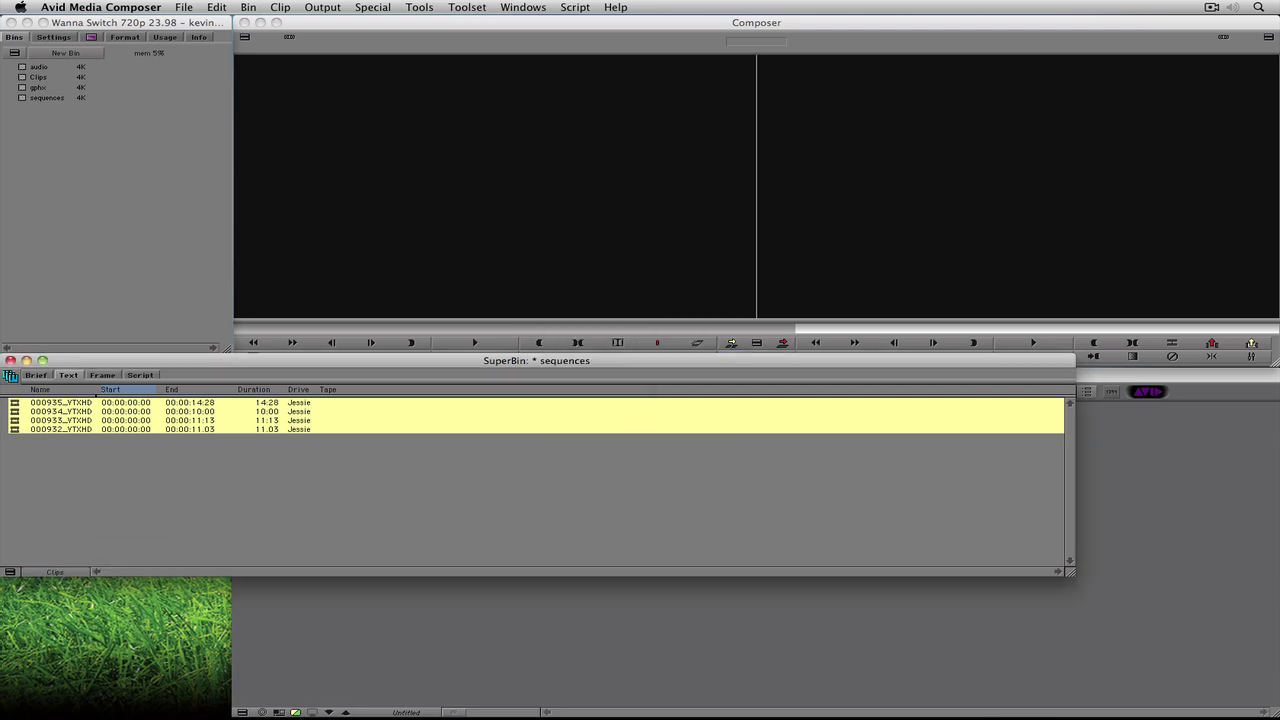
Add the Format, FPS, Offline and Tracks columns to the bin's displayed columns.
{"action": "left_click", "coordinate": [10, 572]}
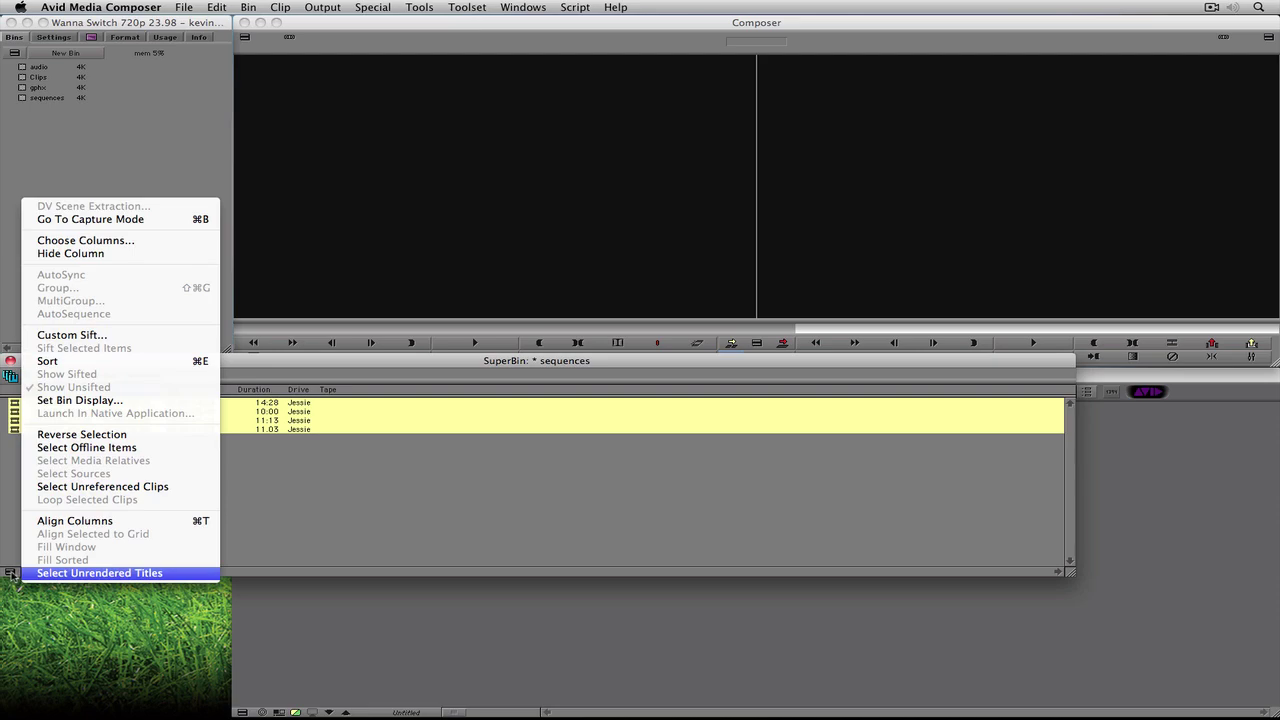
{"action": "left_click", "coordinate": [126, 242]}
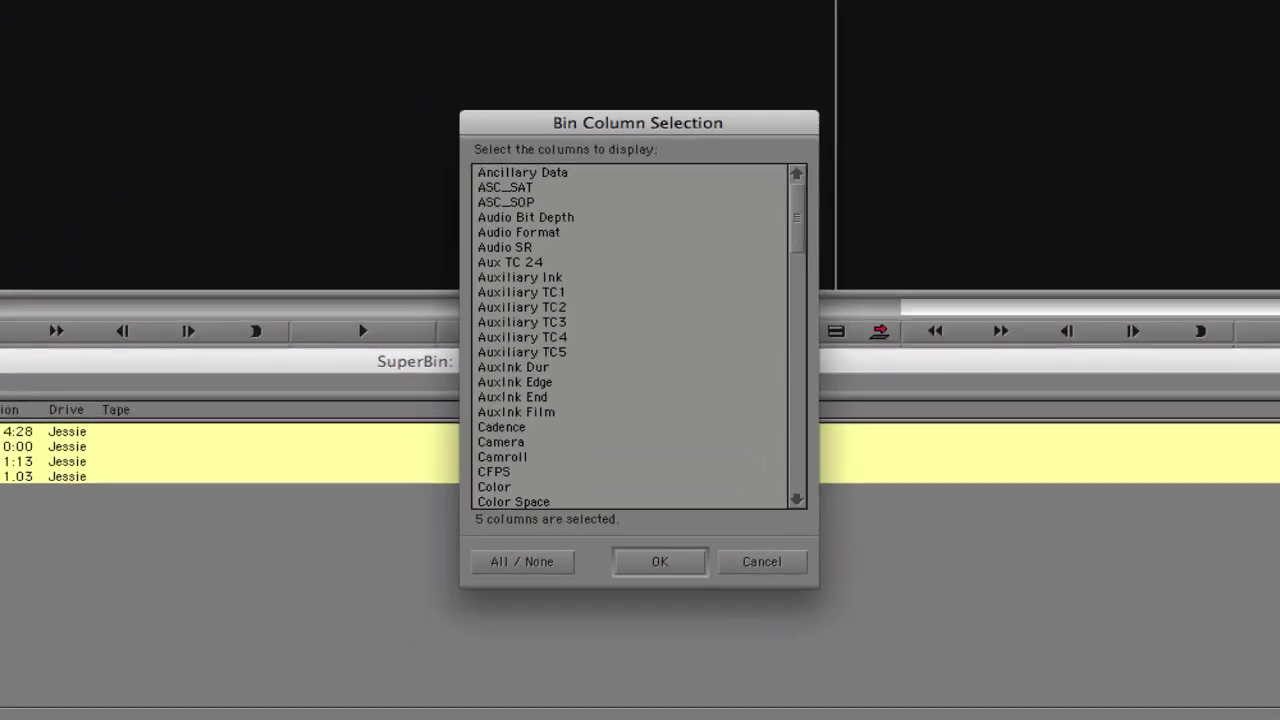
{"action": "left_click_drag", "start_coordinate": [817, 229], "coordinate": [820, 274]}
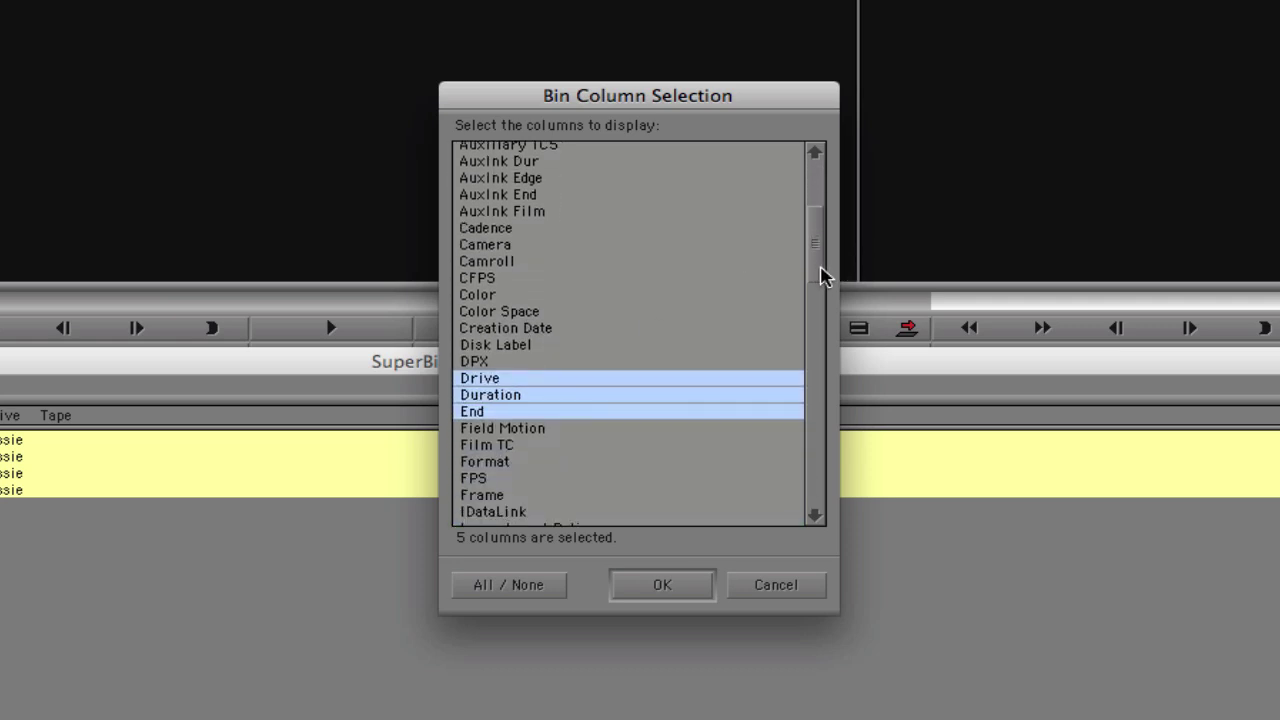
{"action": "left_click", "coordinate": [529, 462]}
{"action": "left_click", "coordinate": [522, 478]}
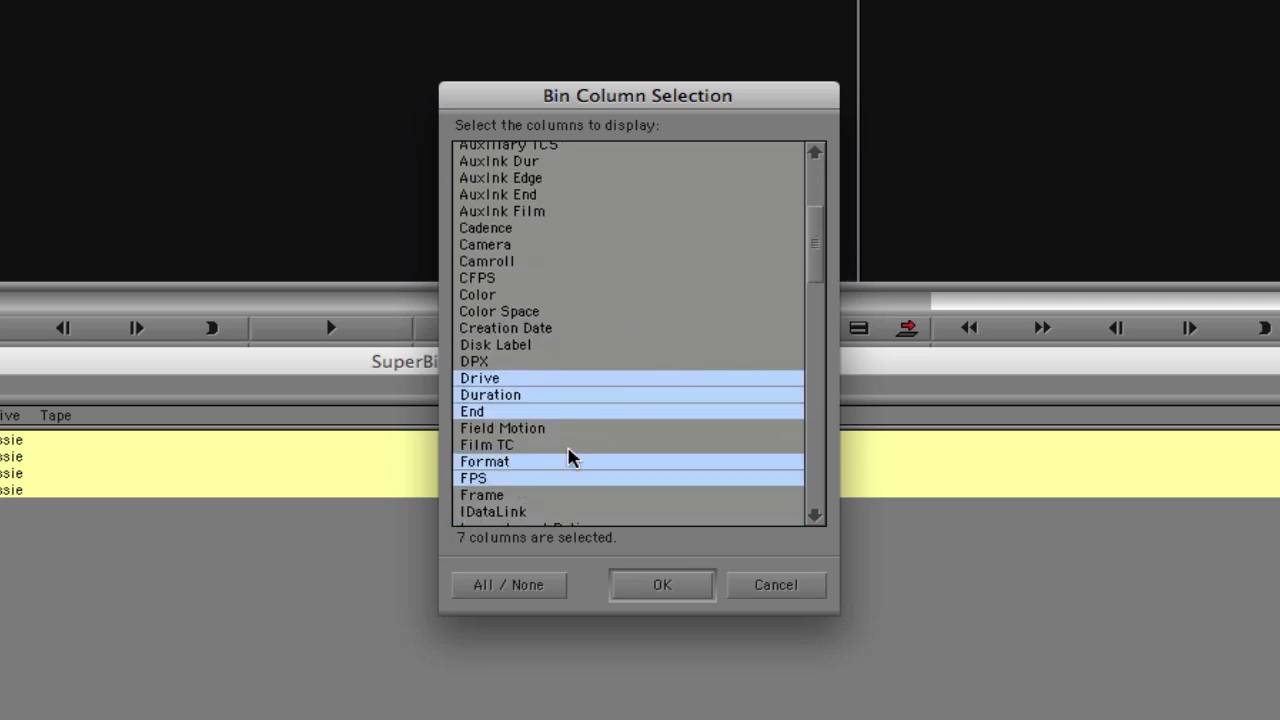
{"action": "left_click_drag", "start_coordinate": [810, 264], "coordinate": [820, 435]}
{"action": "left_click", "coordinate": [563, 404]}
{"action": "left_click", "coordinate": [588, 362]}
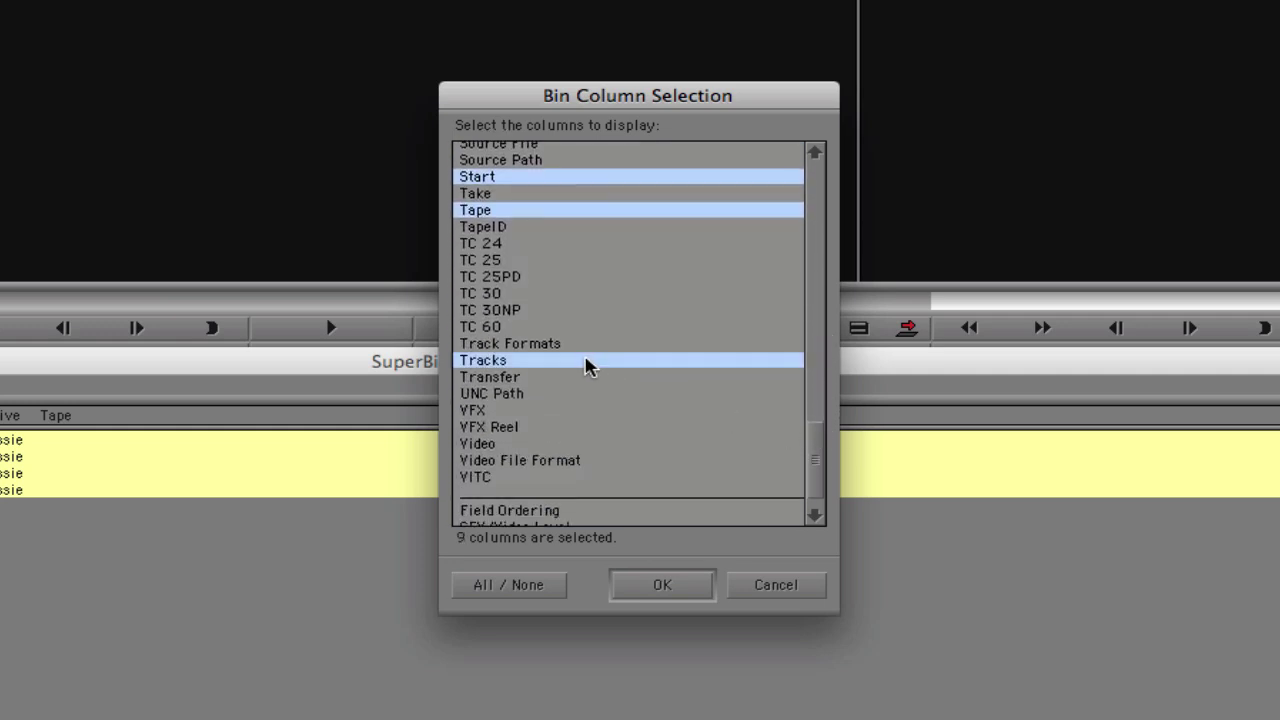
{"action": "left_click", "coordinate": [648, 588]}
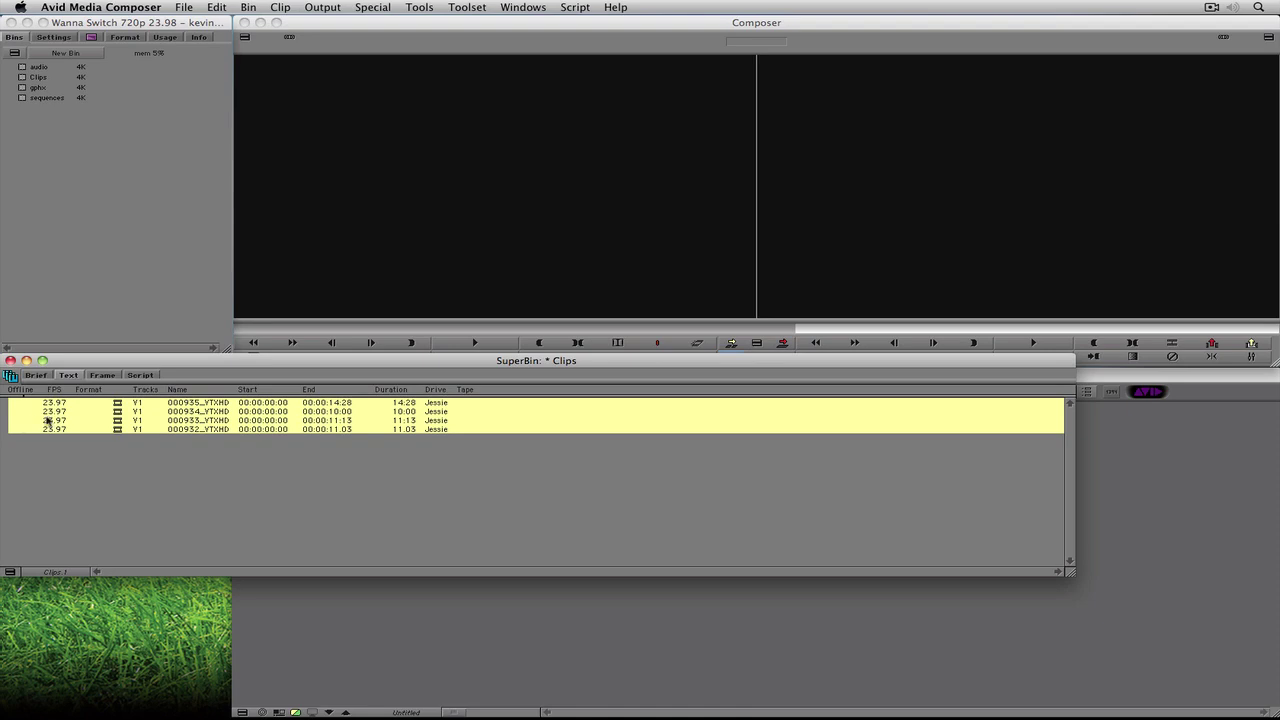
Move the Format, FPS and Offline columns behind the Tape column, in that order.
{"action": "left_click_drag", "start_coordinate": [85, 396], "coordinate": [492, 391]}
{"action": "left_click_drag", "start_coordinate": [54, 390], "coordinate": [518, 391]}
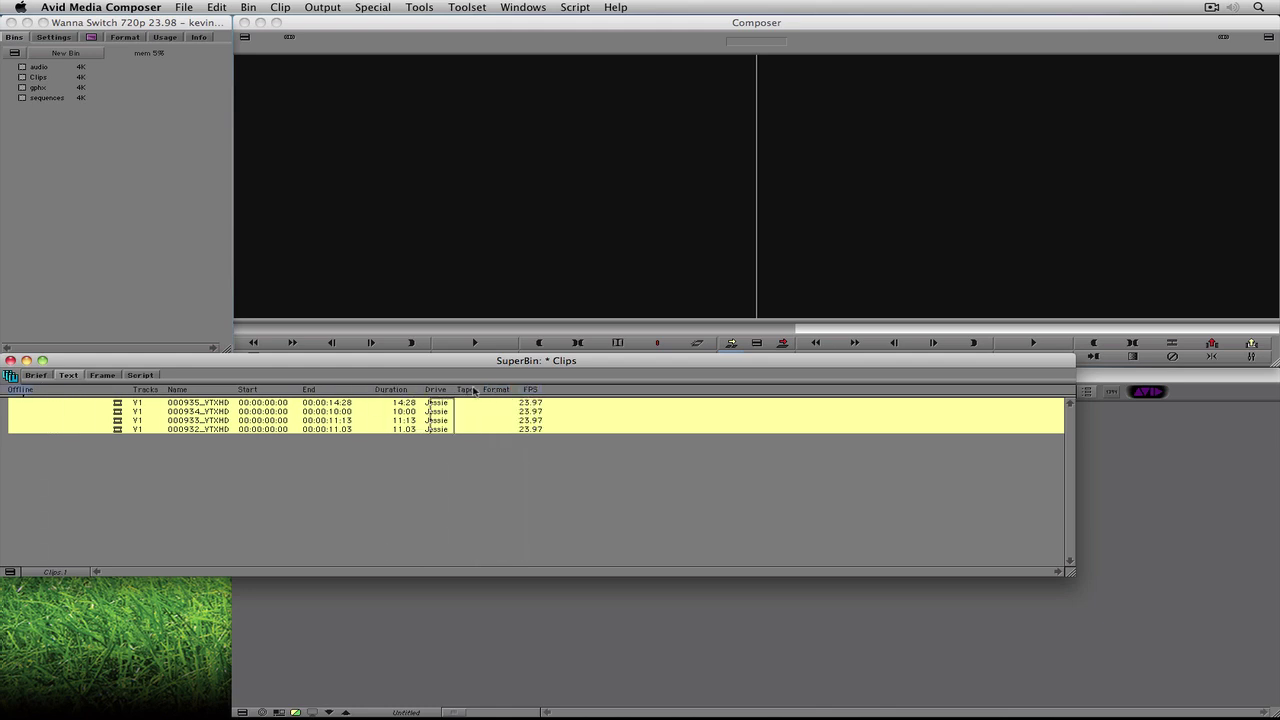
{"action": "left_click", "coordinate": [98, 375]}
{"action": "left_click", "coordinate": [70, 375]}
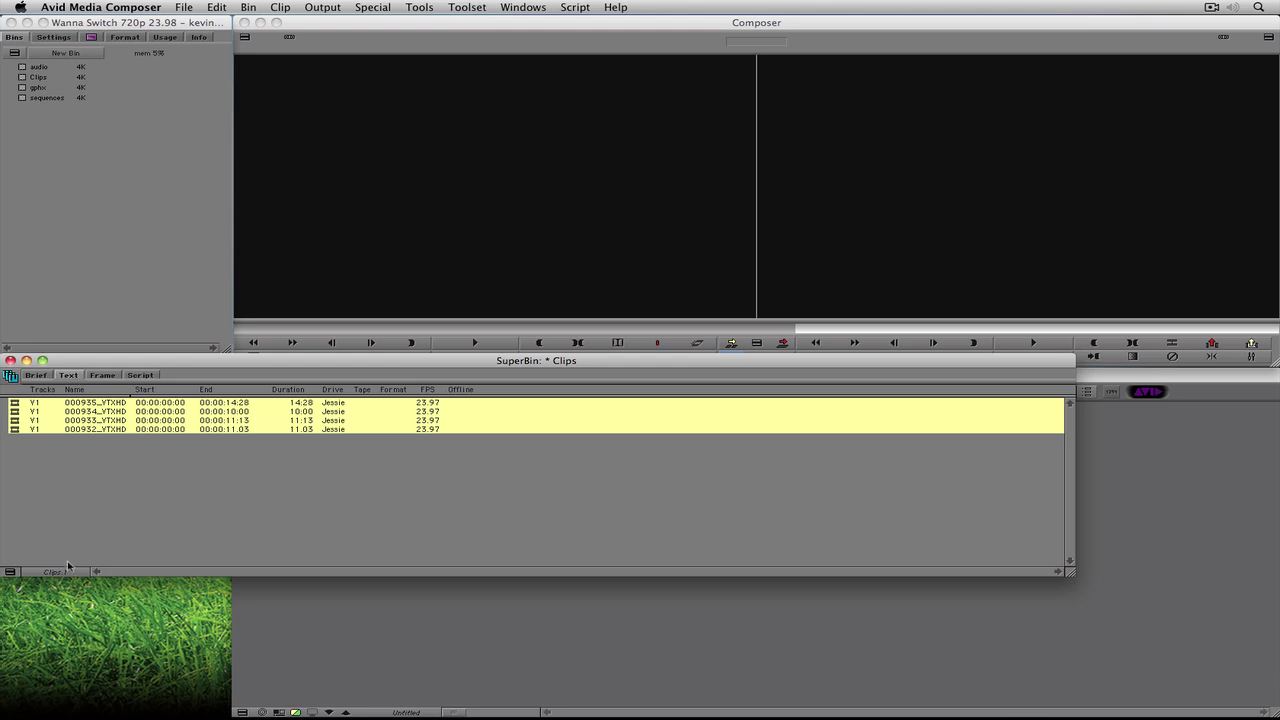
Save the bin view as Media Tool and check the saved bin views in the project settings.
{"action": "left_click", "coordinate": [97, 571]}
{"action": "left_click", "coordinate": [101, 566]}
{"action": "type", "text": "Media Tool"}
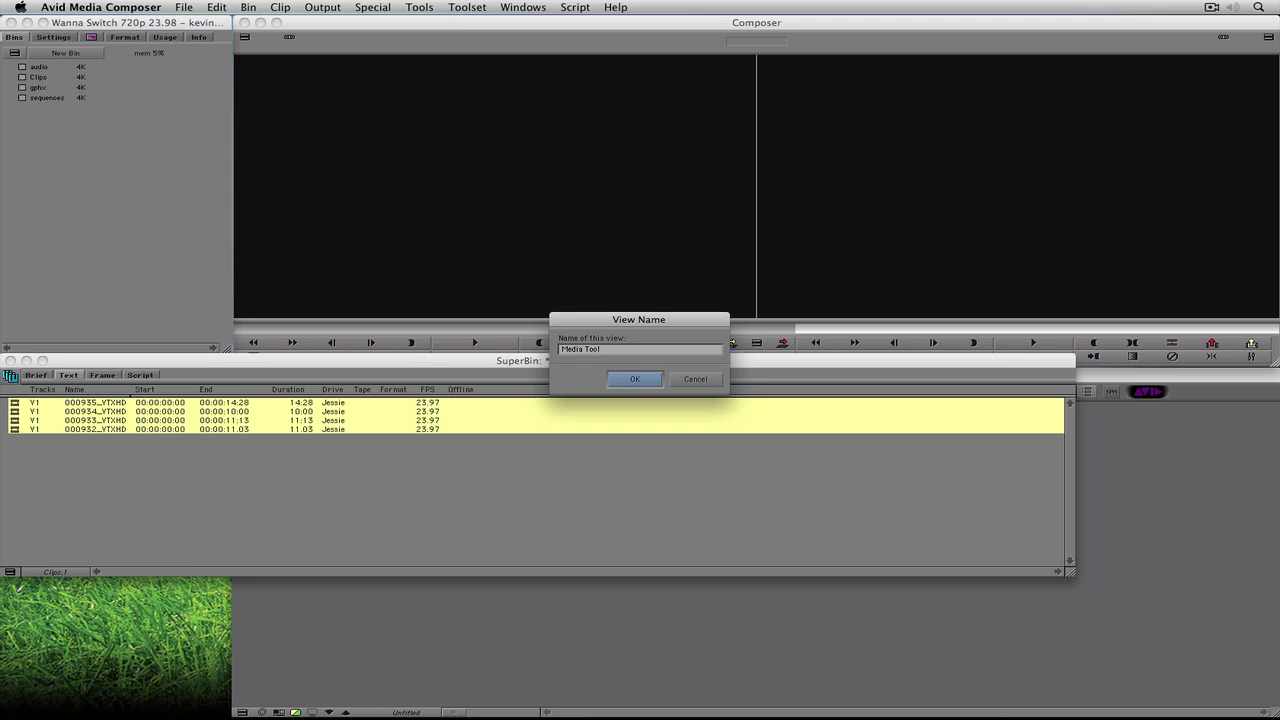
{"action": "key", "text": "Return"}
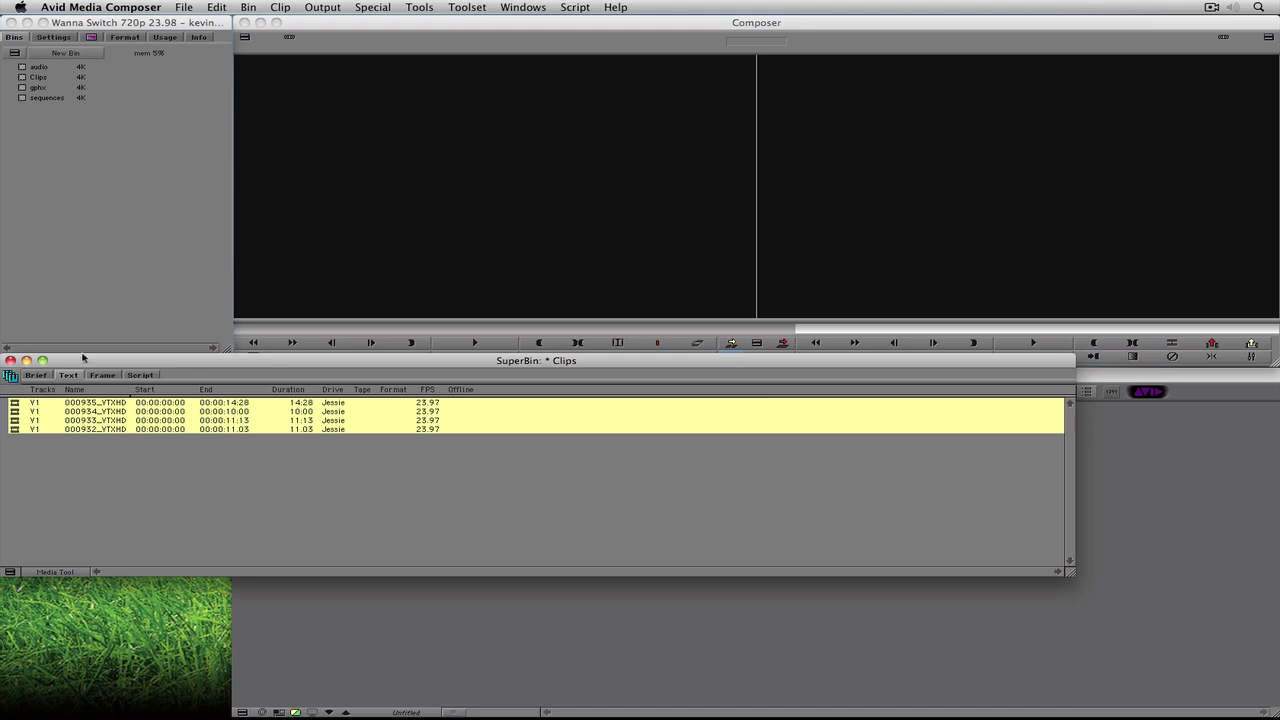
{"action": "left_click", "coordinate": [59, 39]}
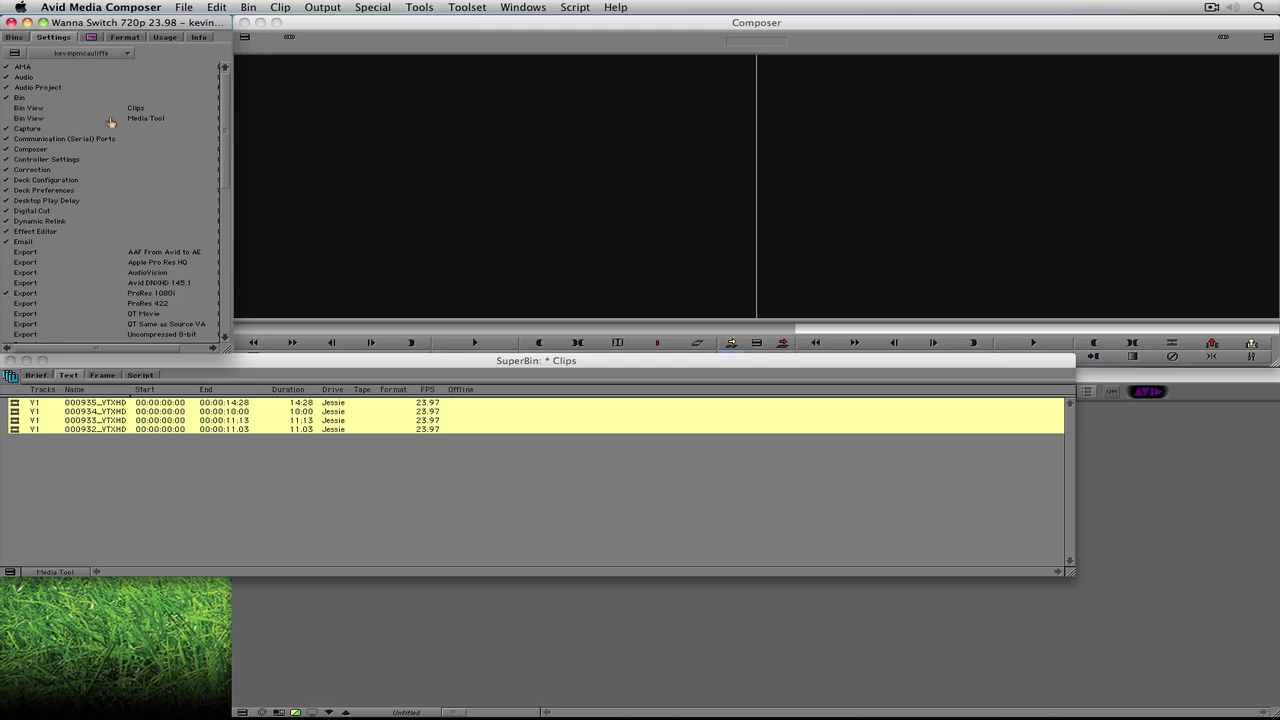
{"action": "left_click", "coordinate": [14, 37]}
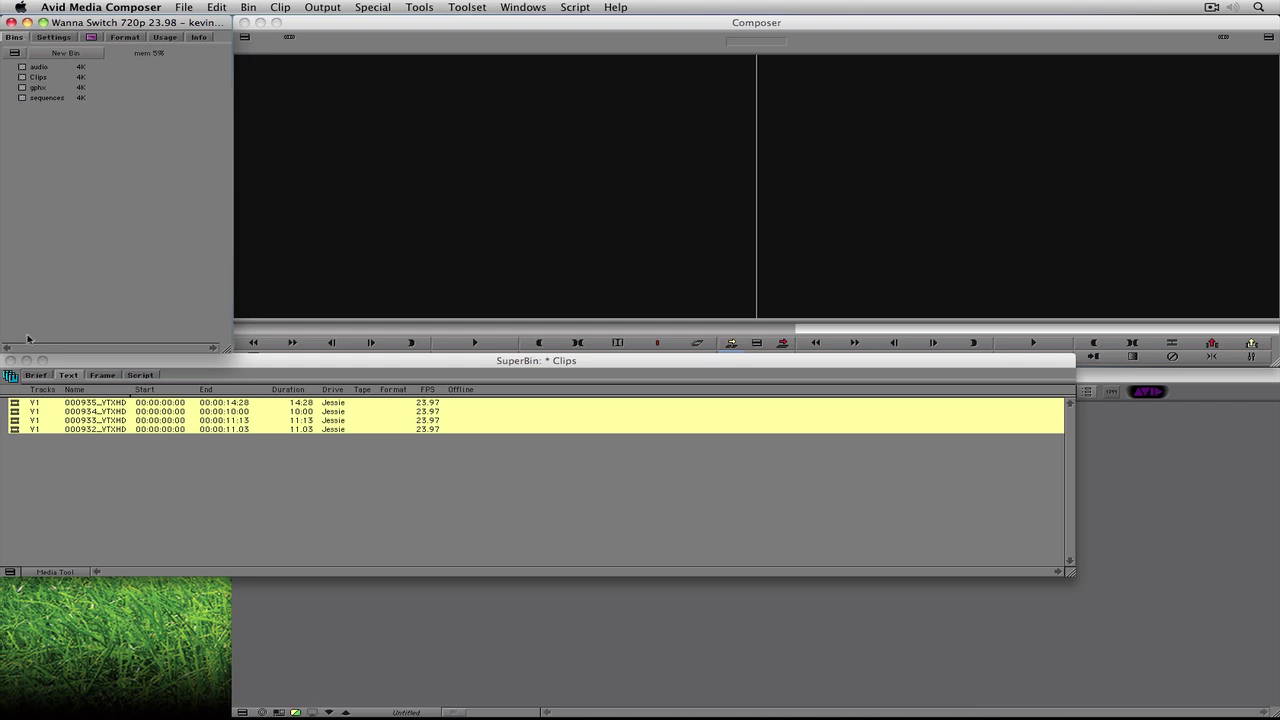
Show the Clips bin in Script view, move and enlarge the SuperBin window, and enlarge the clip thumbnails.
{"action": "left_click", "coordinate": [140, 375]}
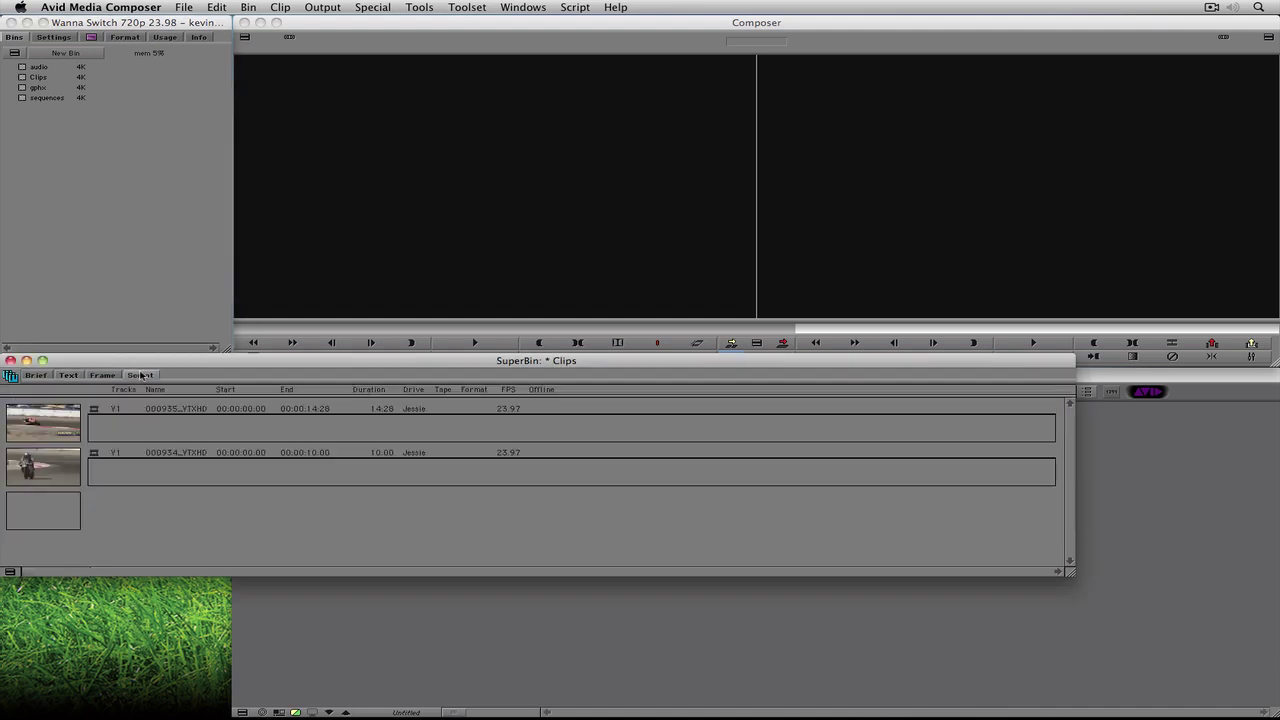
{"action": "left_click_drag", "start_coordinate": [155, 362], "coordinate": [192, 96]}
{"action": "left_click_drag", "start_coordinate": [1105, 306], "coordinate": [1100, 604]}
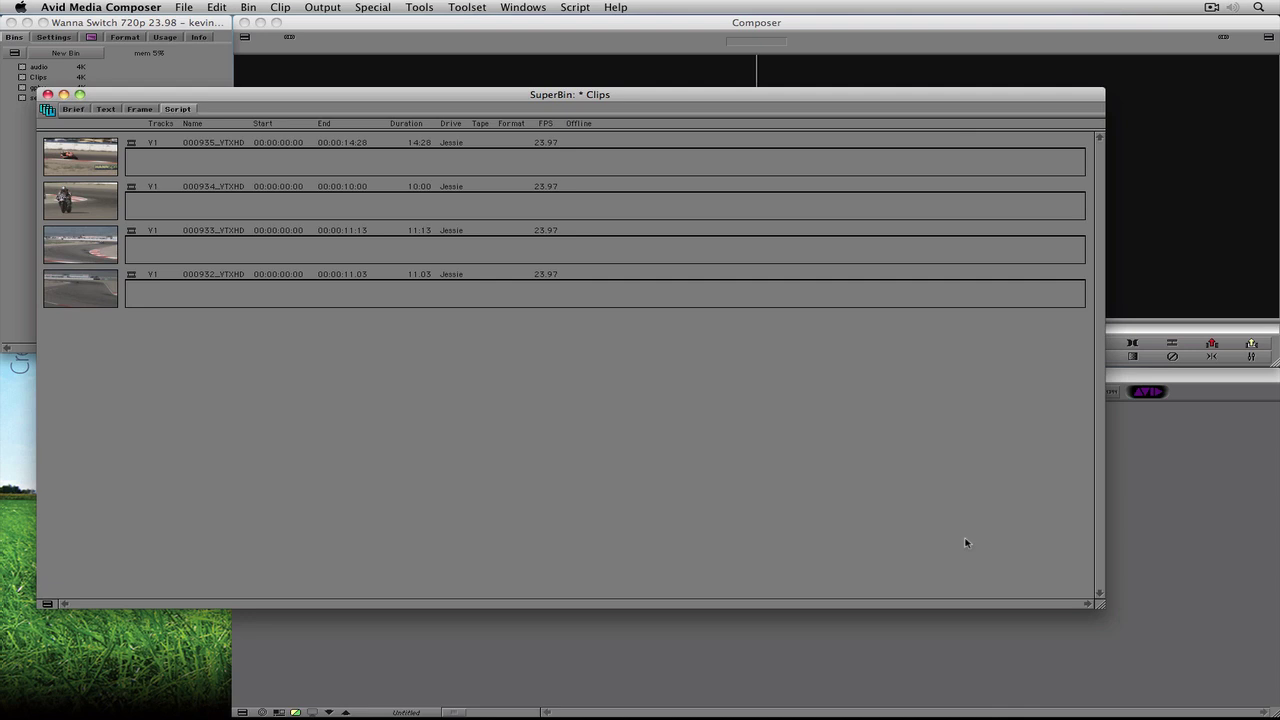
{"action": "key", "text": "super+l"}
{"action": "key", "text": "super+l"}
{"action": "key", "text": "super+l"}
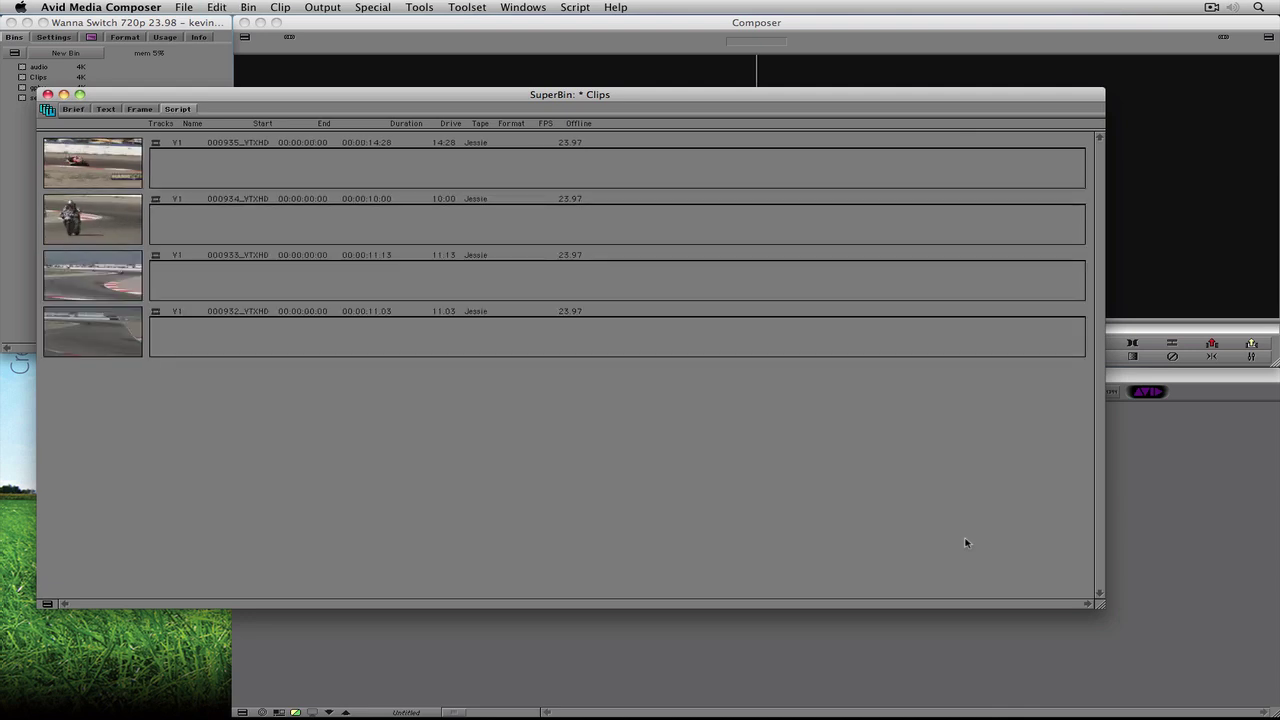
{"action": "key", "text": "super+l"}
Enter the comment "This will be our opening shot that is a really great day shot" for clip 000935_YTXHD.
{"action": "left_click", "coordinate": [197, 173]}
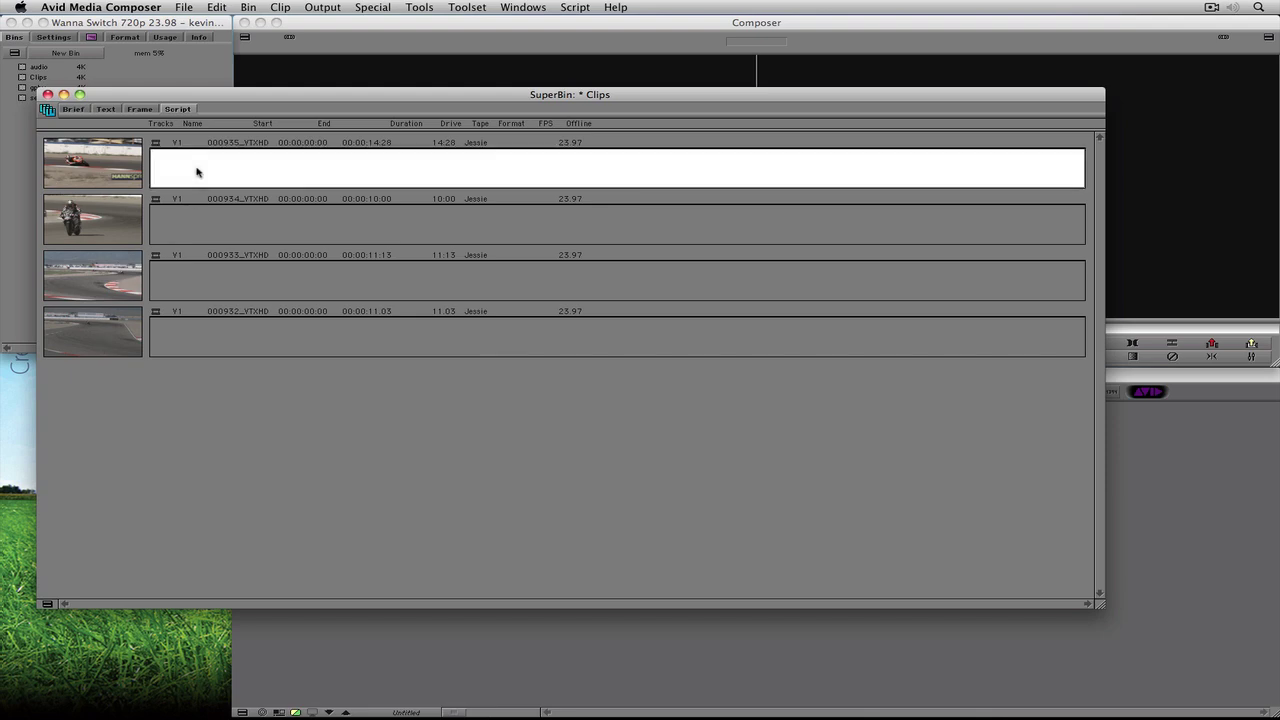
{"action": "type", "text": "This will be our opening shot that is a realy"}
{"action": "type", "text": "y great day sho"}
{"action": "key", "text": "BackSpace"}
{"action": "key", "text": "BackSpace"}
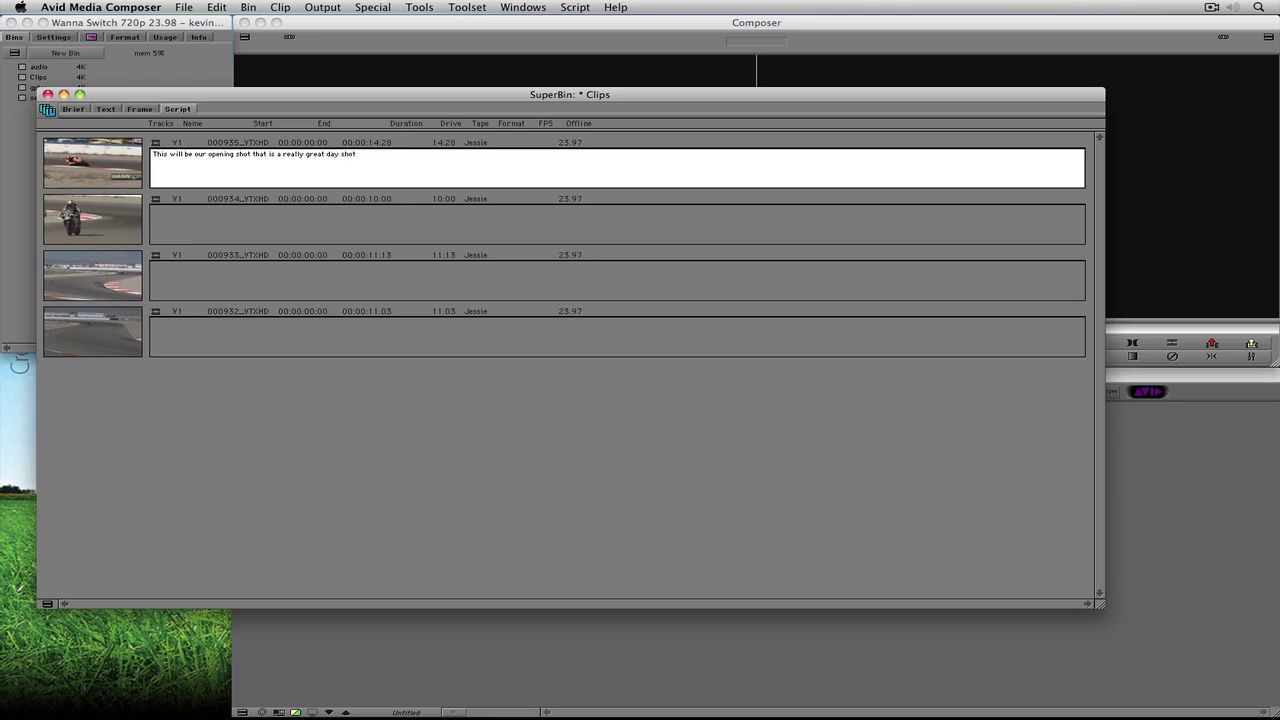
{"action": "type", "text": "t"}
Enter the comment "Maybe we'll use this if necessary" for clip 000934_YTXHD.
{"action": "left_click", "coordinate": [276, 222]}
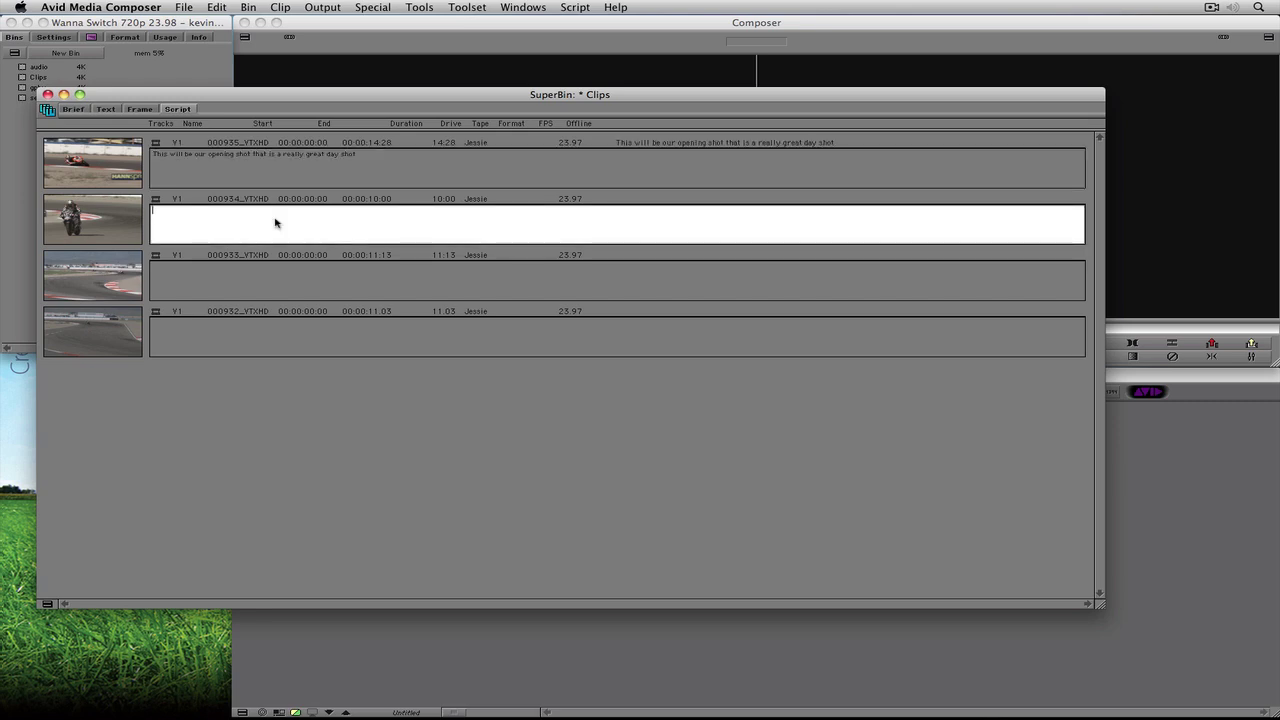
{"action": "type", "text": "Maybe wi"}
{"action": "type", "text": "'ll u"}
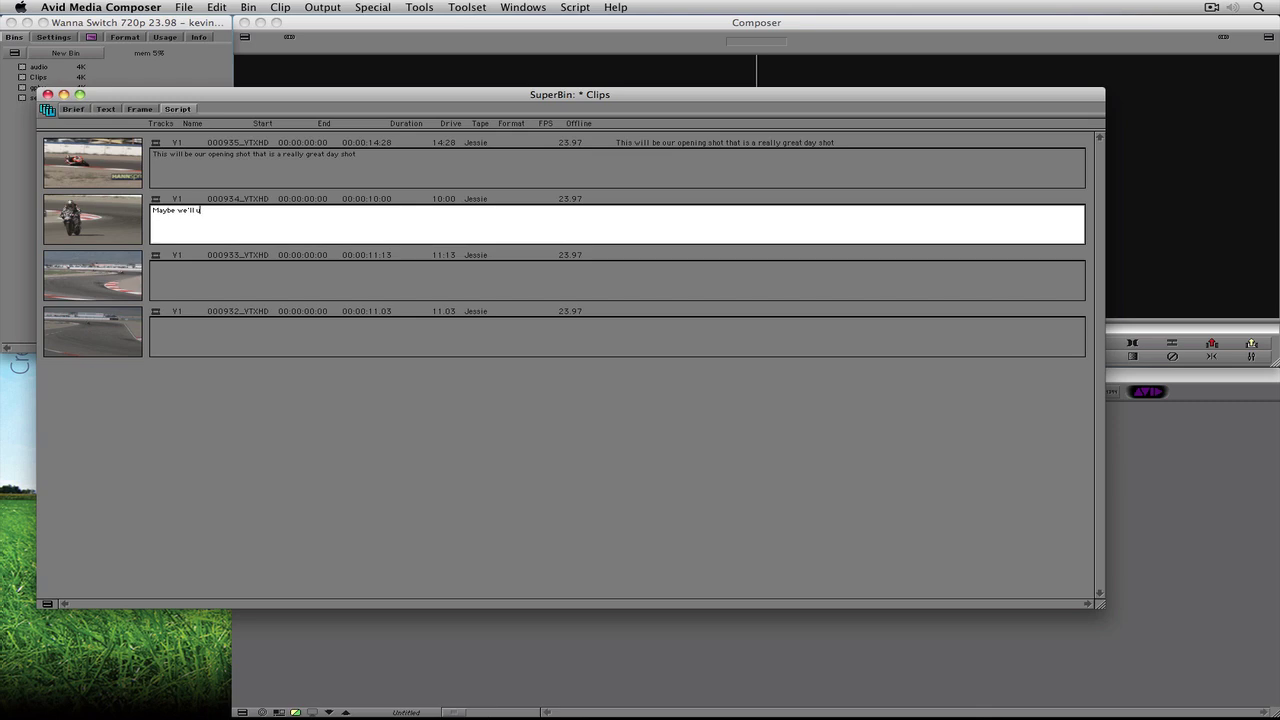
{"action": "type", "text": "se this if necessary"}
Switch to Text view and enter the comment "Don't use this shot ever" for clip 000933_YTXHD.
{"action": "left_click", "coordinate": [105, 109]}
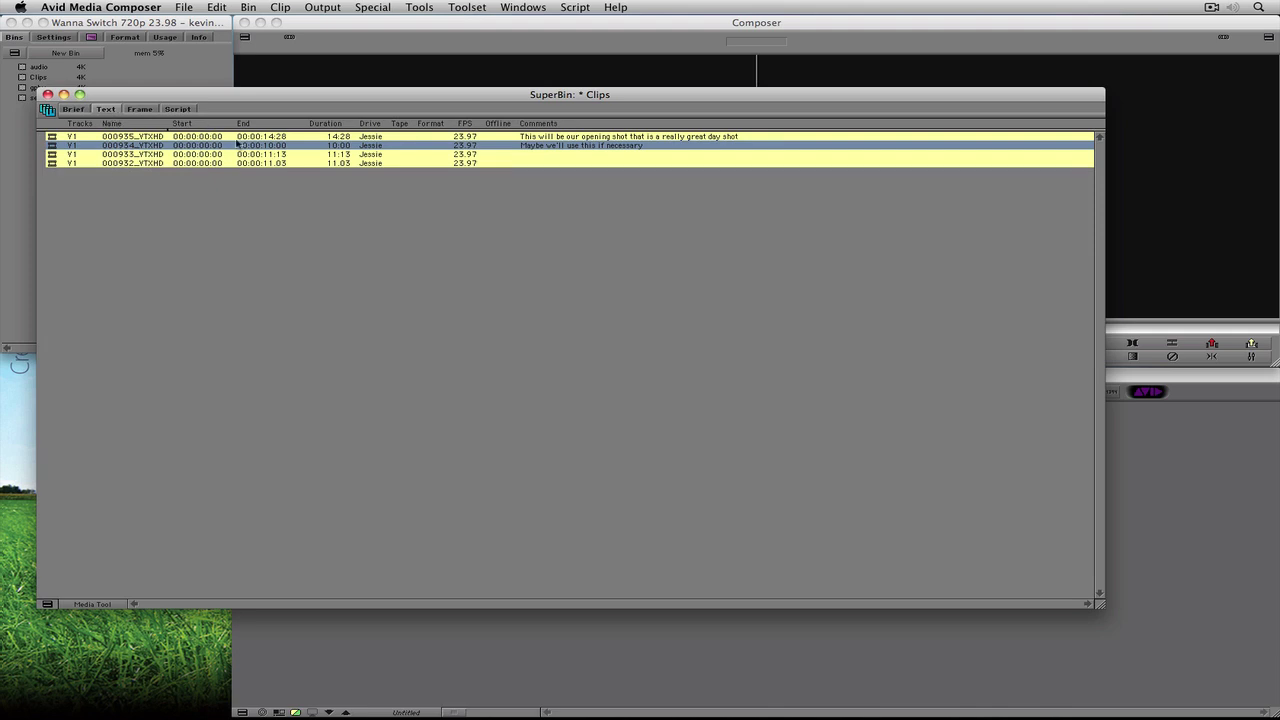
{"action": "left_click", "coordinate": [532, 155]}
{"action": "type", "text": "Don't use"}
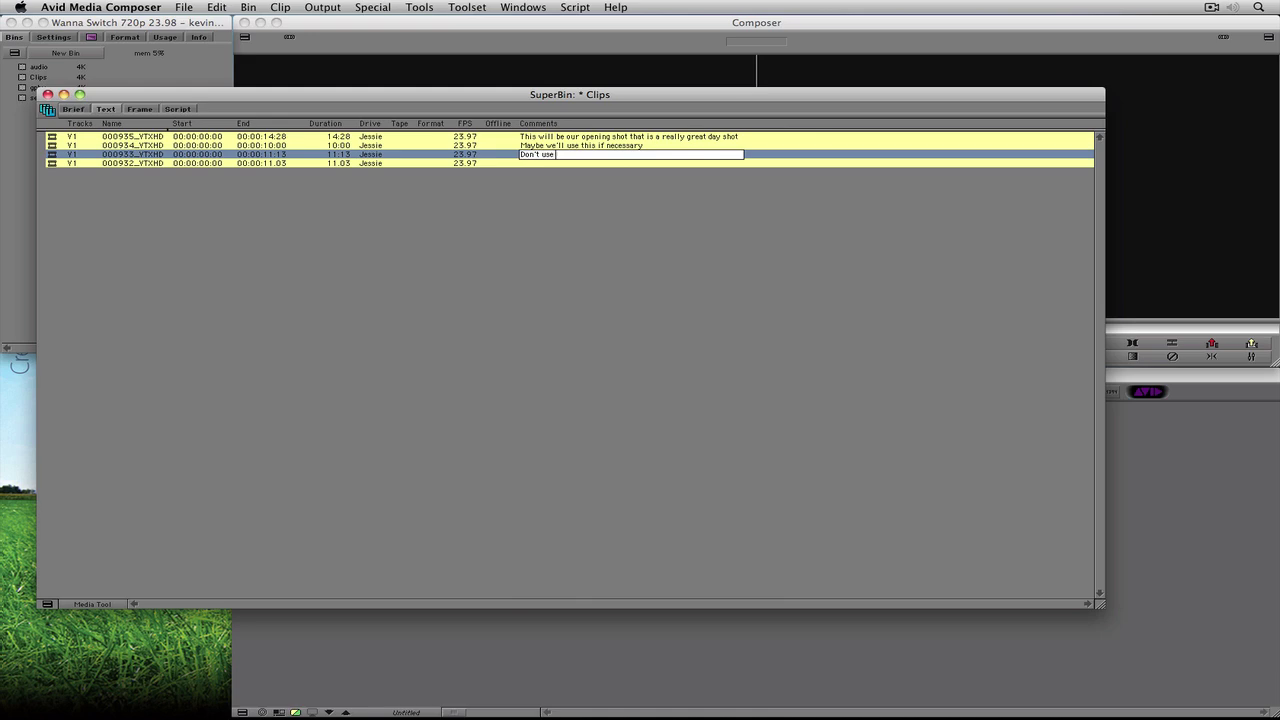
{"action": "type", "text": " this shot ever"}
{"action": "key", "text": "Return"}
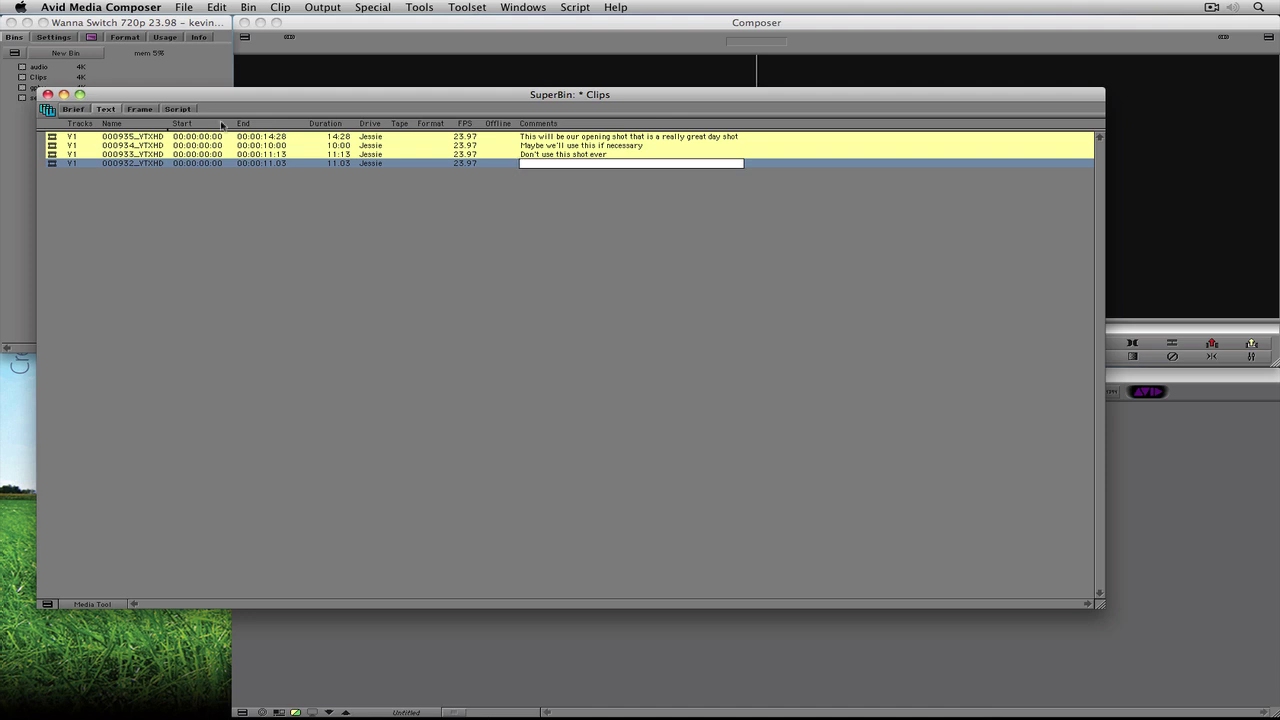
Compare how the Clips bin presents its clips and comments in Script, Frame and Text views.
{"action": "left_click", "coordinate": [183, 111]}
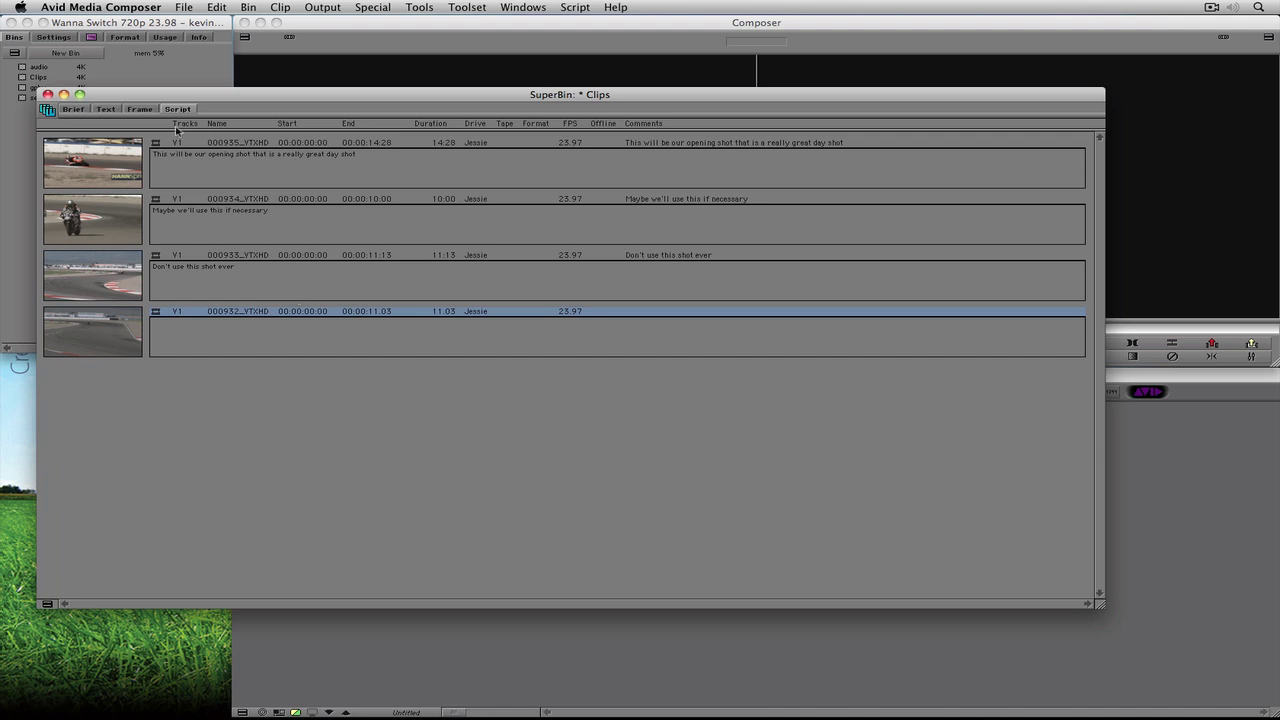
{"action": "left_click", "coordinate": [138, 112]}
{"action": "left_click", "coordinate": [155, 275]}
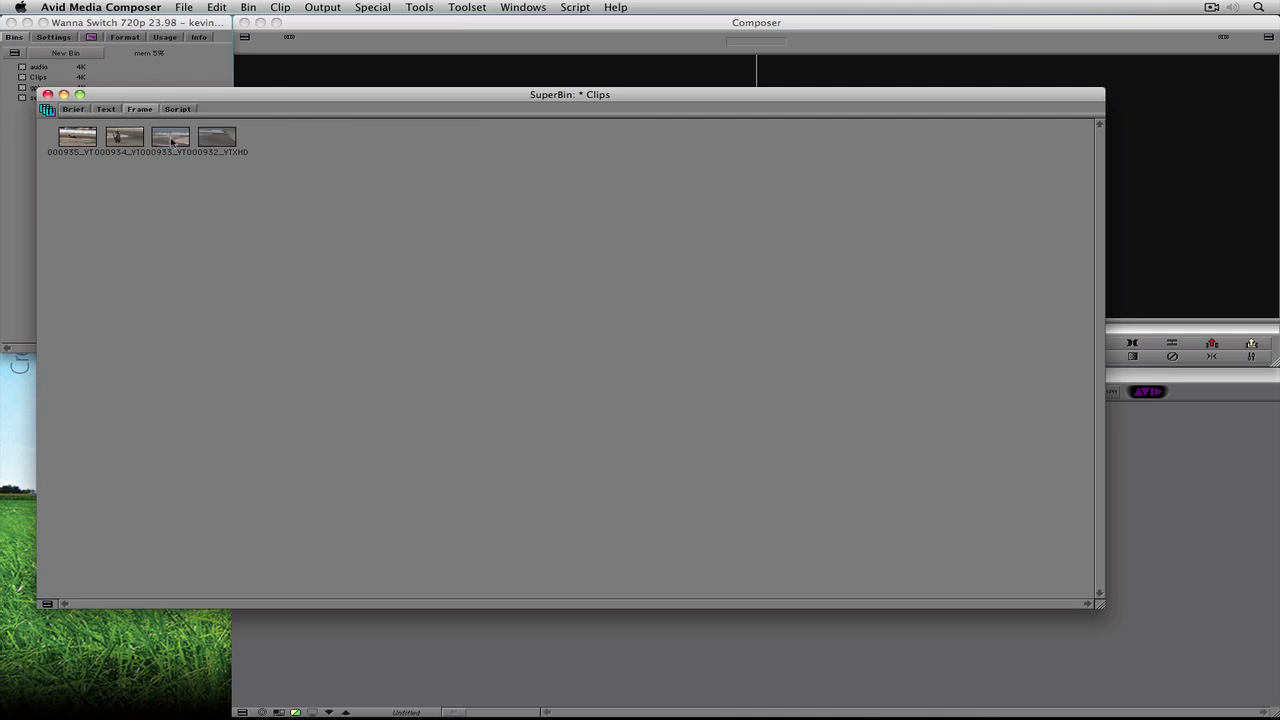
{"action": "left_click", "coordinate": [106, 110]}
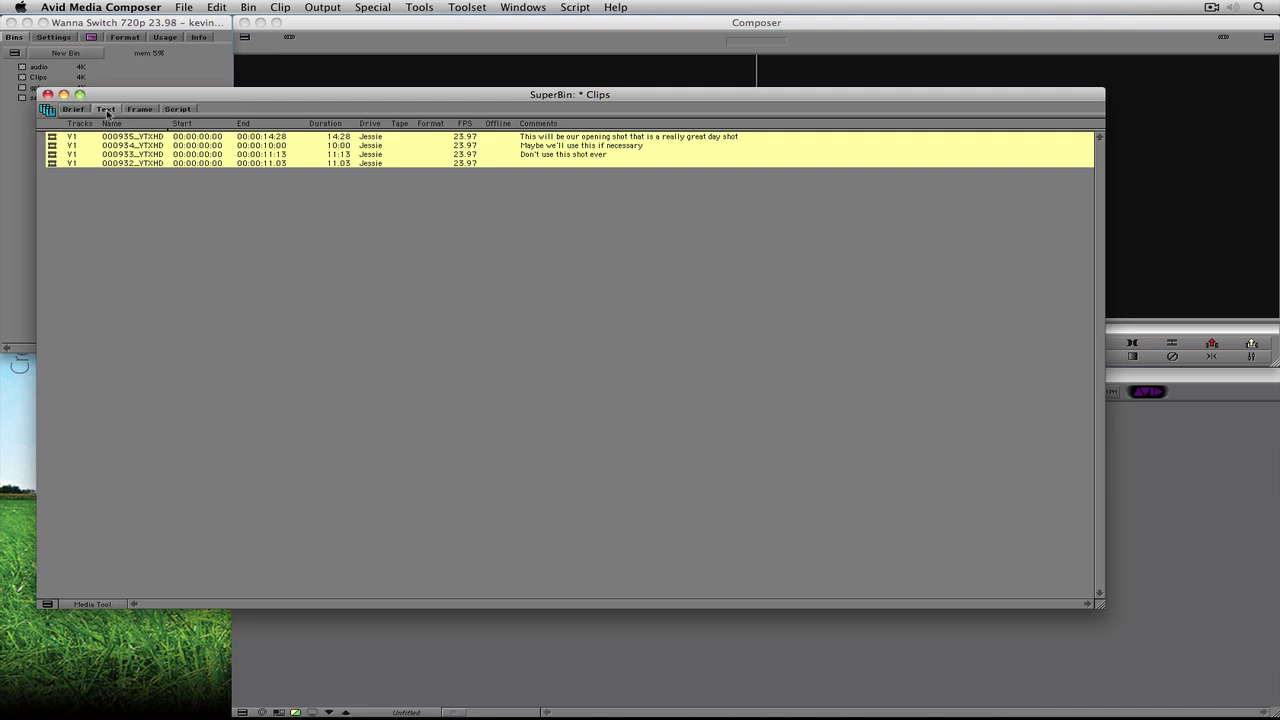
Show the bin in Frame view, enlarge all clip frames and arrange them with Fill Window.
{"action": "left_click", "coordinate": [138, 111]}
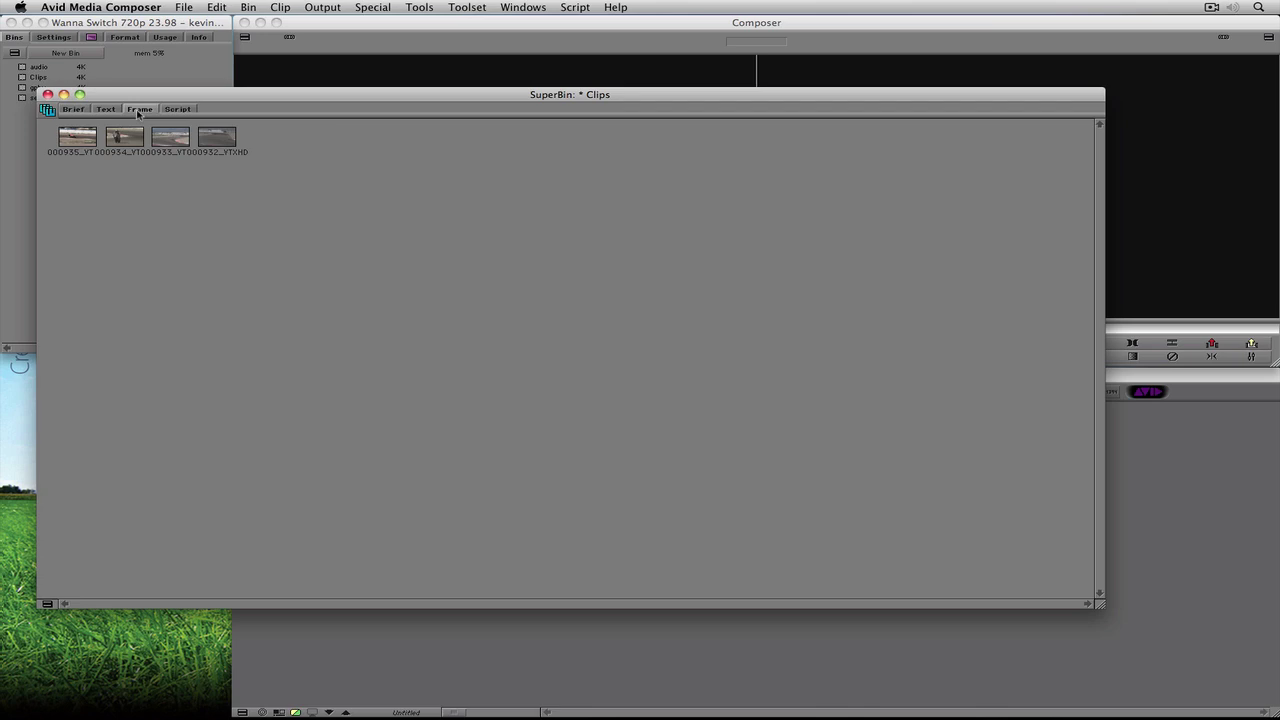
{"action": "key", "text": "super+a"}
{"action": "key", "text": "super+l"}
{"action": "key", "text": "super+l"}
{"action": "key", "text": "super+l"}
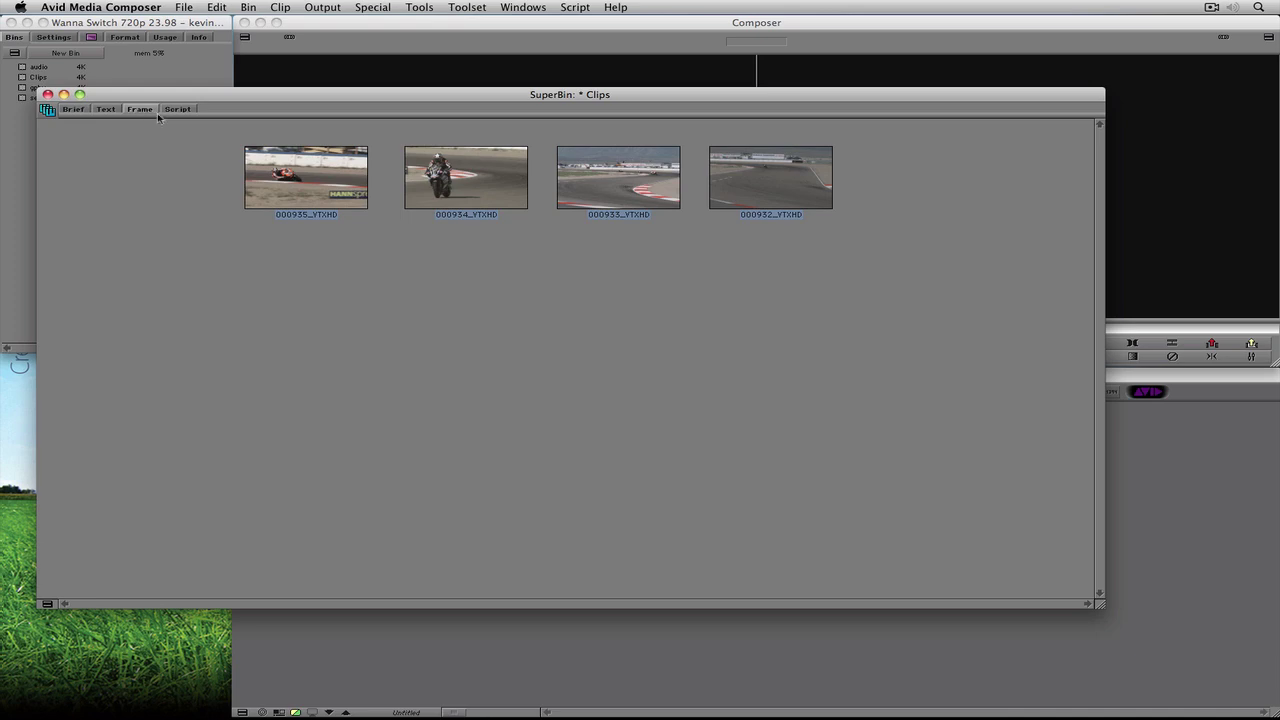
{"action": "left_click", "coordinate": [249, 8]}
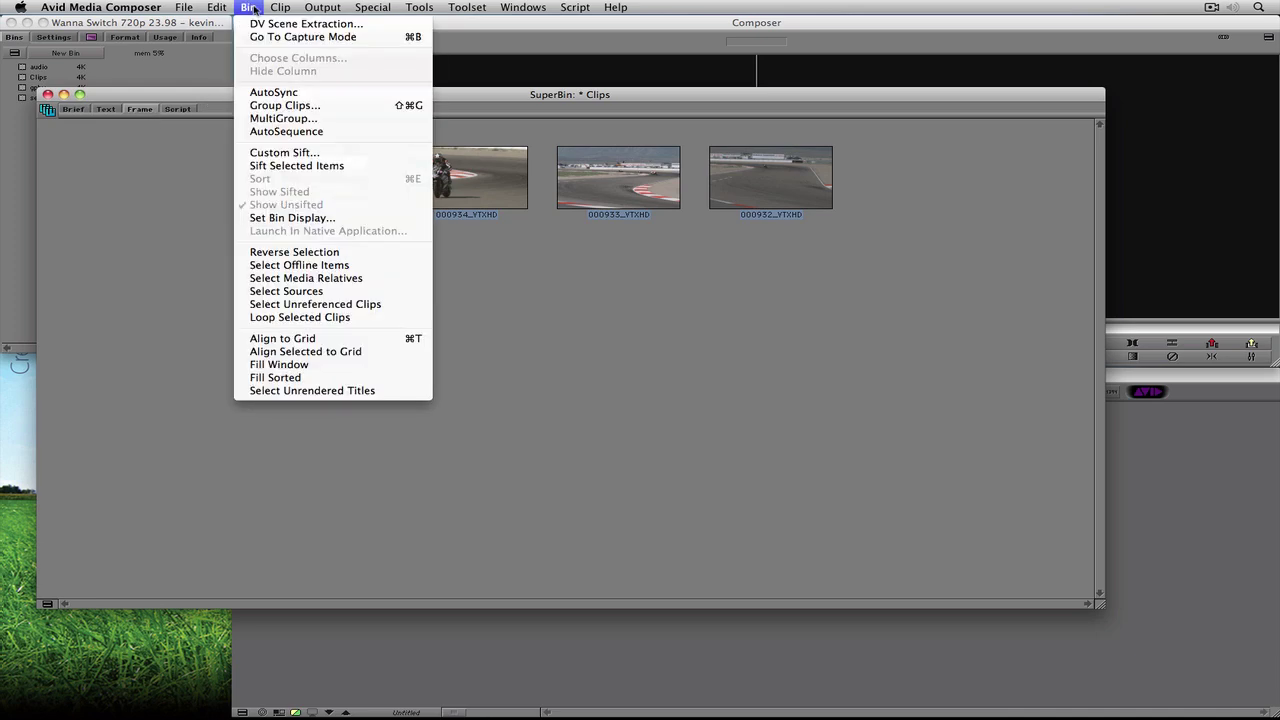
{"action": "left_click", "coordinate": [279, 365]}
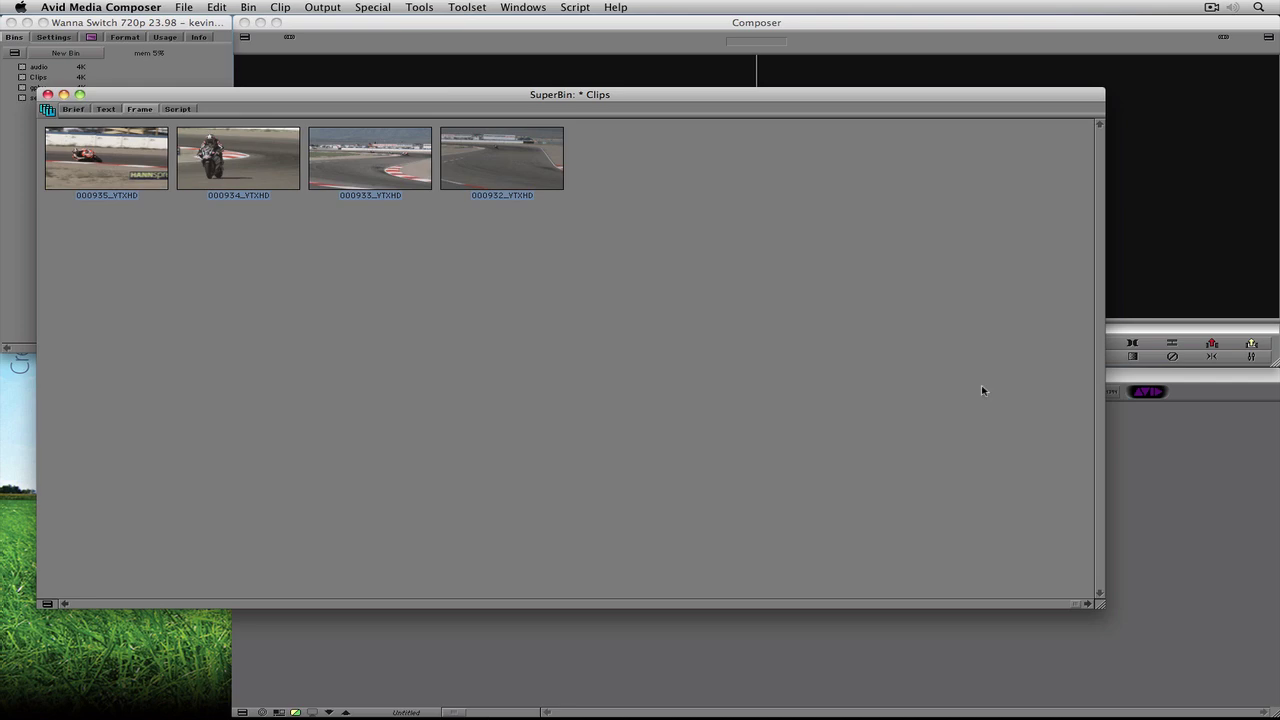
Scatter the frames of clips 000932, 000934 and 000935 freely around the bin.
{"action": "left_click_drag", "start_coordinate": [499, 165], "coordinate": [213, 361]}
{"action": "left_click_drag", "start_coordinate": [248, 170], "coordinate": [396, 272]}
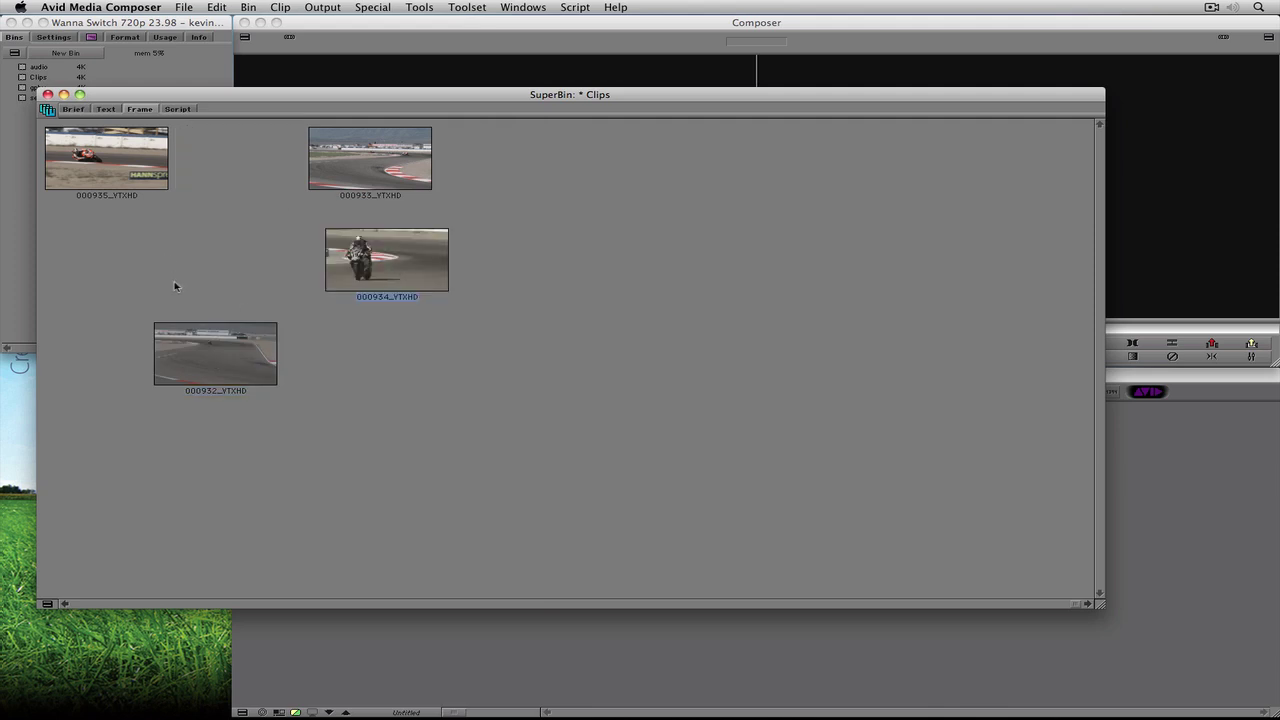
{"action": "left_click_drag", "start_coordinate": [108, 168], "coordinate": [686, 274]}
Arrange the clip frames in a storyboard row in the order 000933, 000932, 000934, 000935.
{"action": "left_click", "coordinate": [370, 170]}
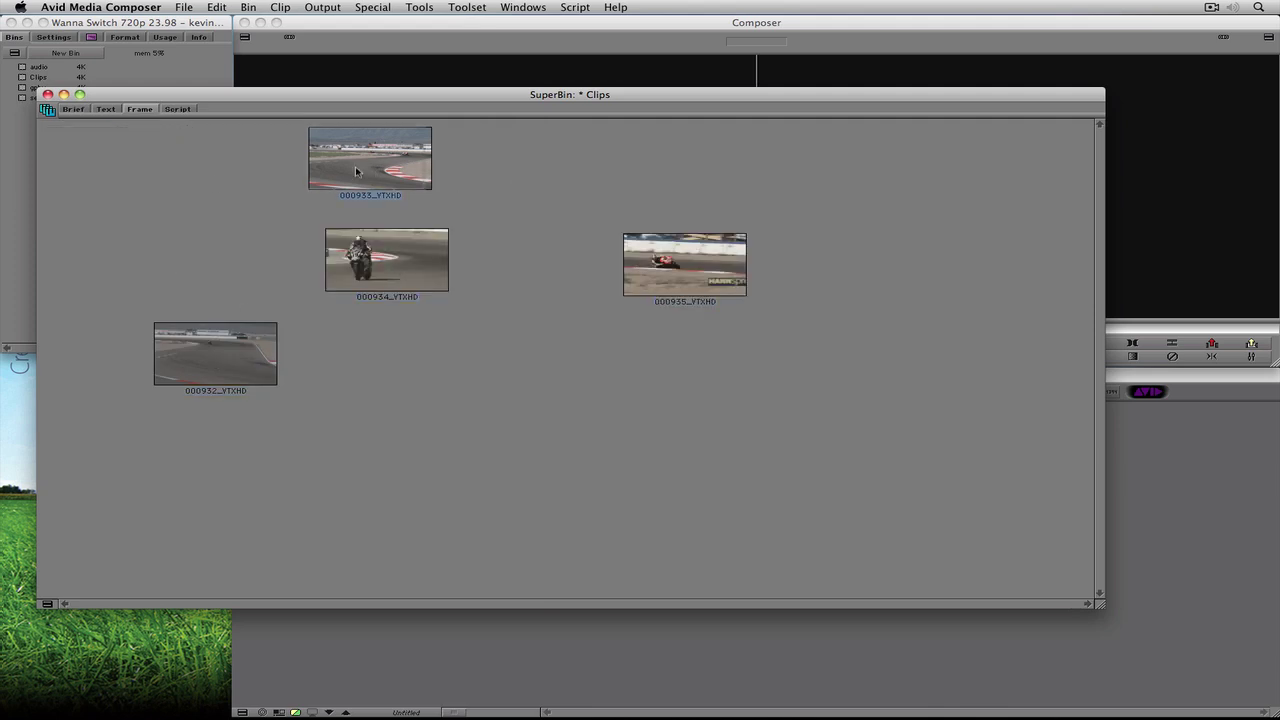
{"action": "left_click_drag", "start_coordinate": [130, 174], "coordinate": [131, 174]}
{"action": "left_click_drag", "start_coordinate": [237, 364], "coordinate": [311, 168]}
{"action": "left_click_drag", "start_coordinate": [402, 294], "coordinate": [486, 201]}
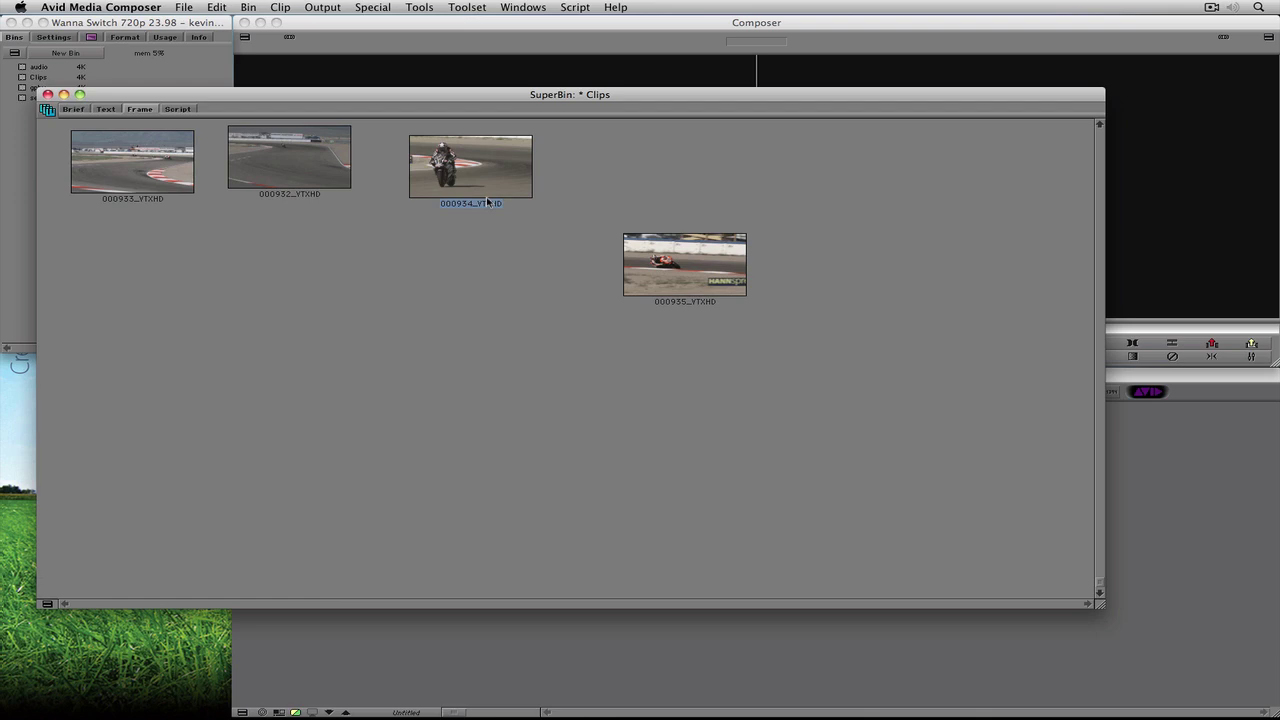
{"action": "left_click_drag", "start_coordinate": [652, 282], "coordinate": [614, 182]}
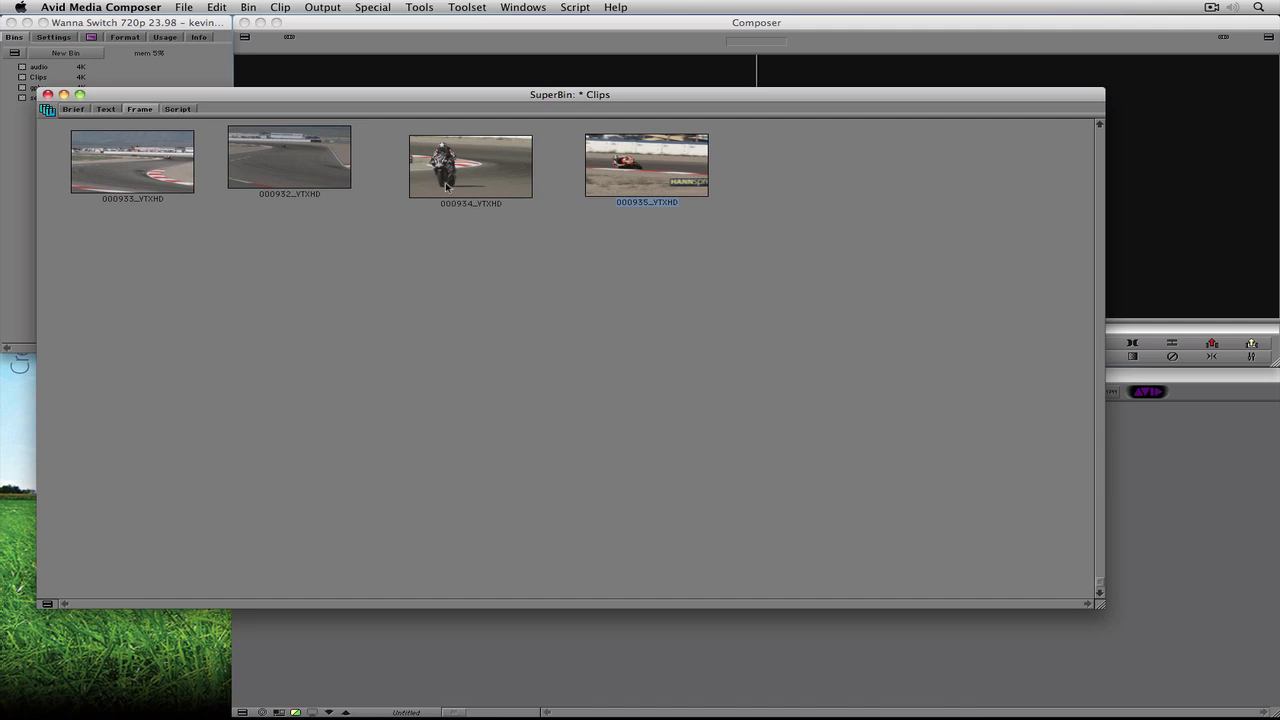
Play clip 000934 inside its frame to change the image that represents it, and save the bin.
{"action": "left_click_drag", "start_coordinate": [684, 98], "coordinate": [282, 265]}
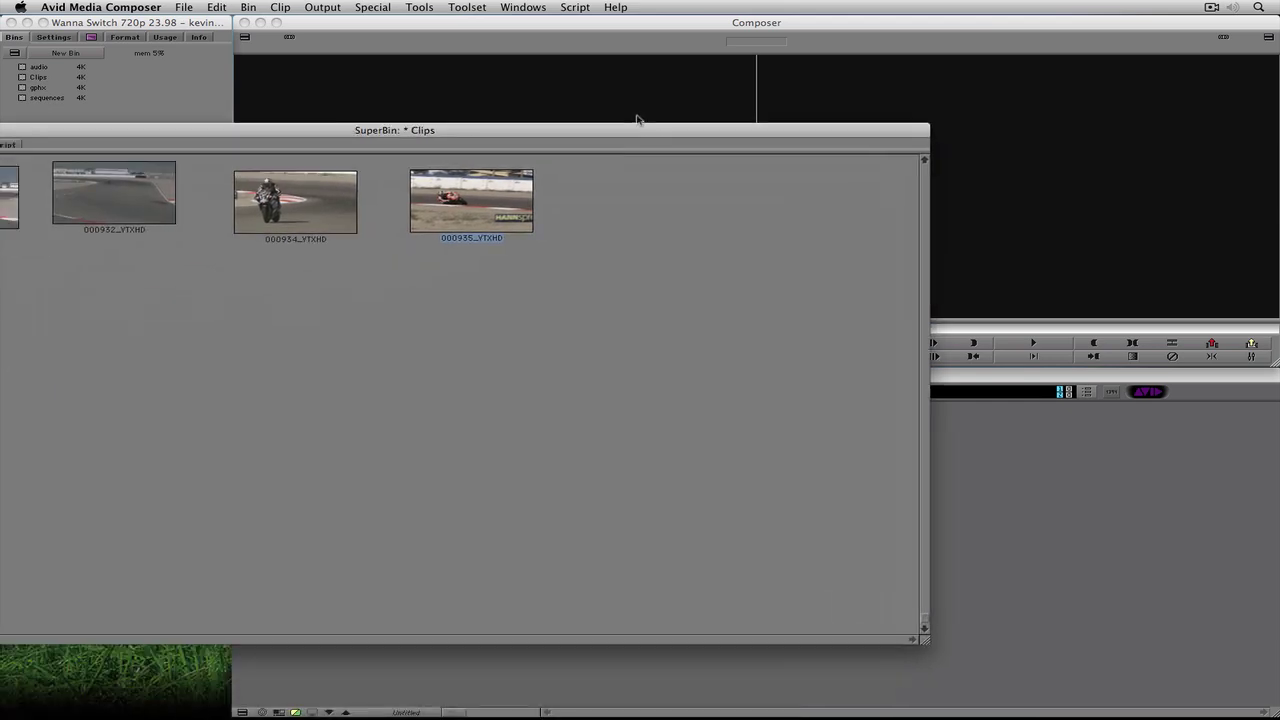
{"action": "double_click", "coordinate": [399, 262]}
{"action": "left_click", "coordinate": [433, 145]}
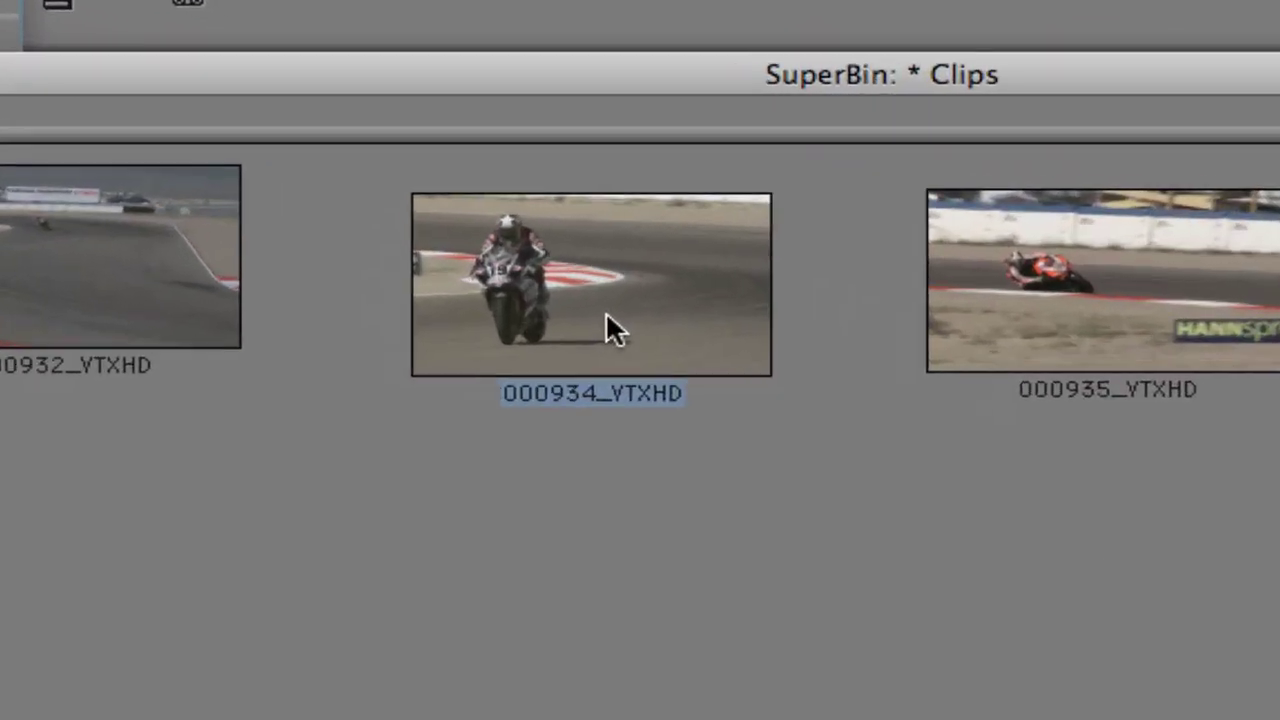
{"action": "key", "text": "space"}
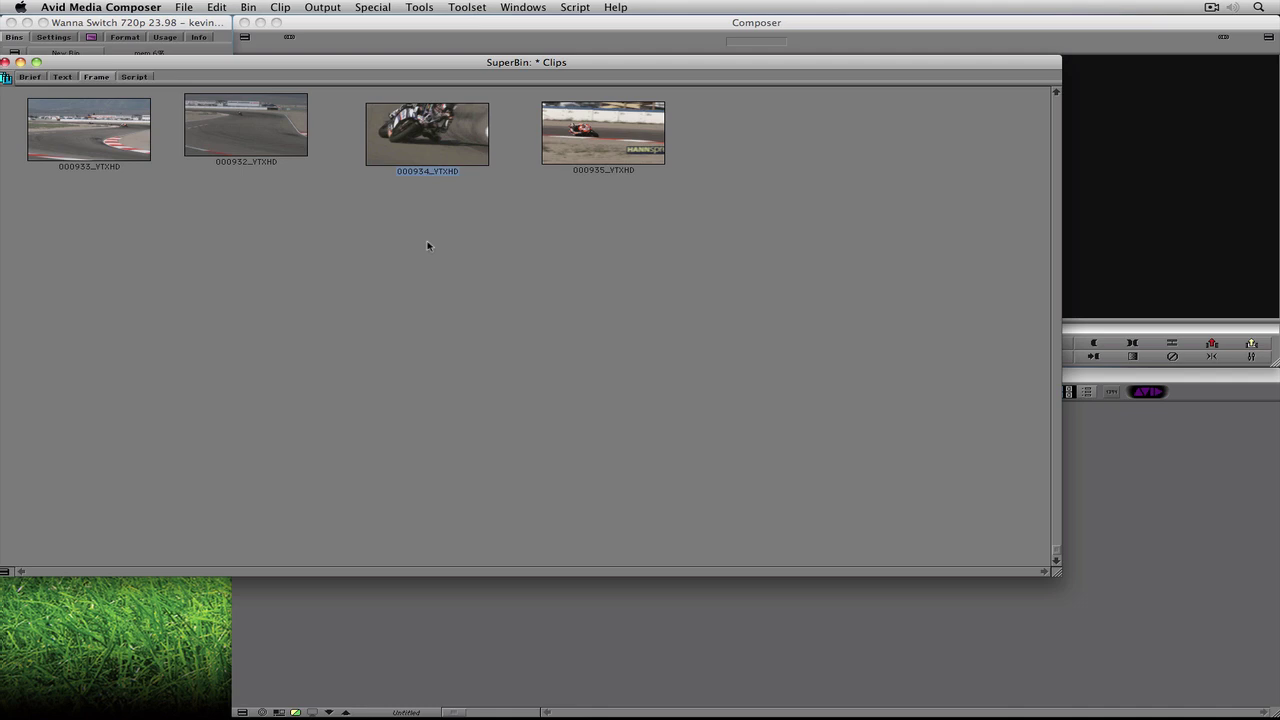
{"action": "key", "text": "super+s"}
Rename the Clips bin in the project window as "Wanna Switch Clips".
{"action": "left_click_drag", "start_coordinate": [185, 65], "coordinate": [396, 234]}
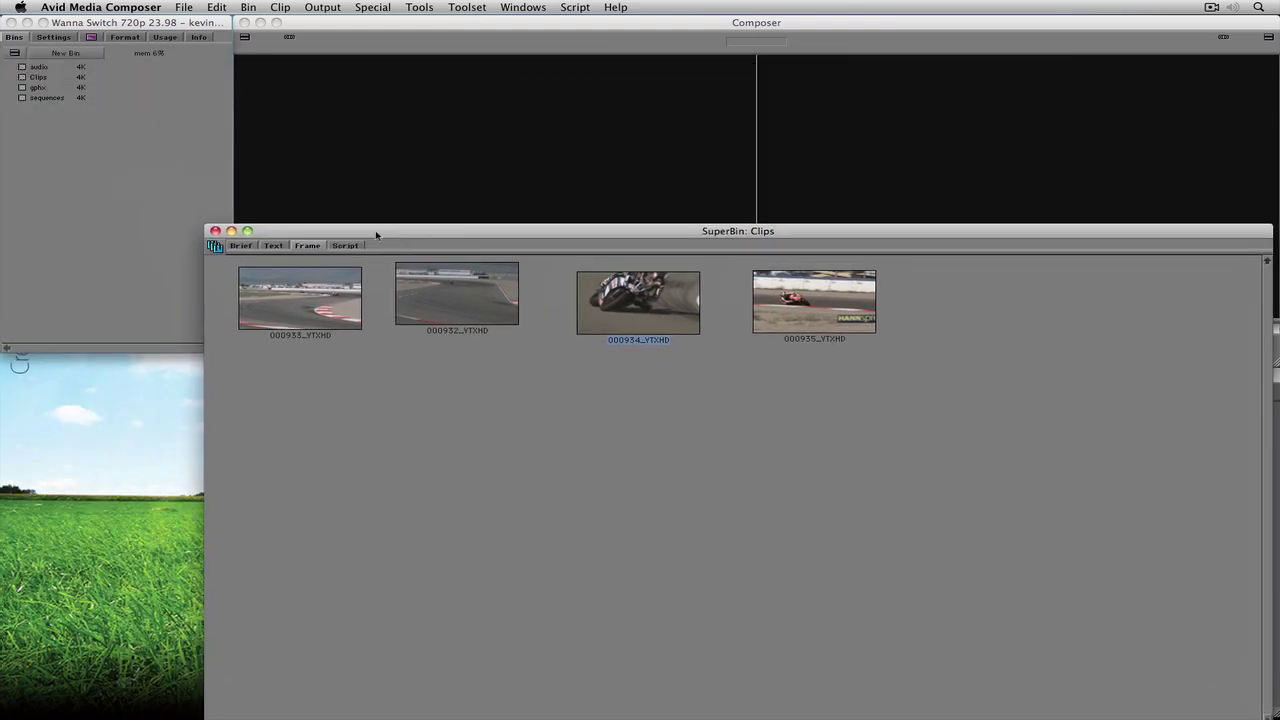
{"action": "left_click", "coordinate": [33, 77]}
{"action": "type", "text": "Clips"}
{"action": "key", "text": "Up"}
{"action": "type", "text": "Wann"}
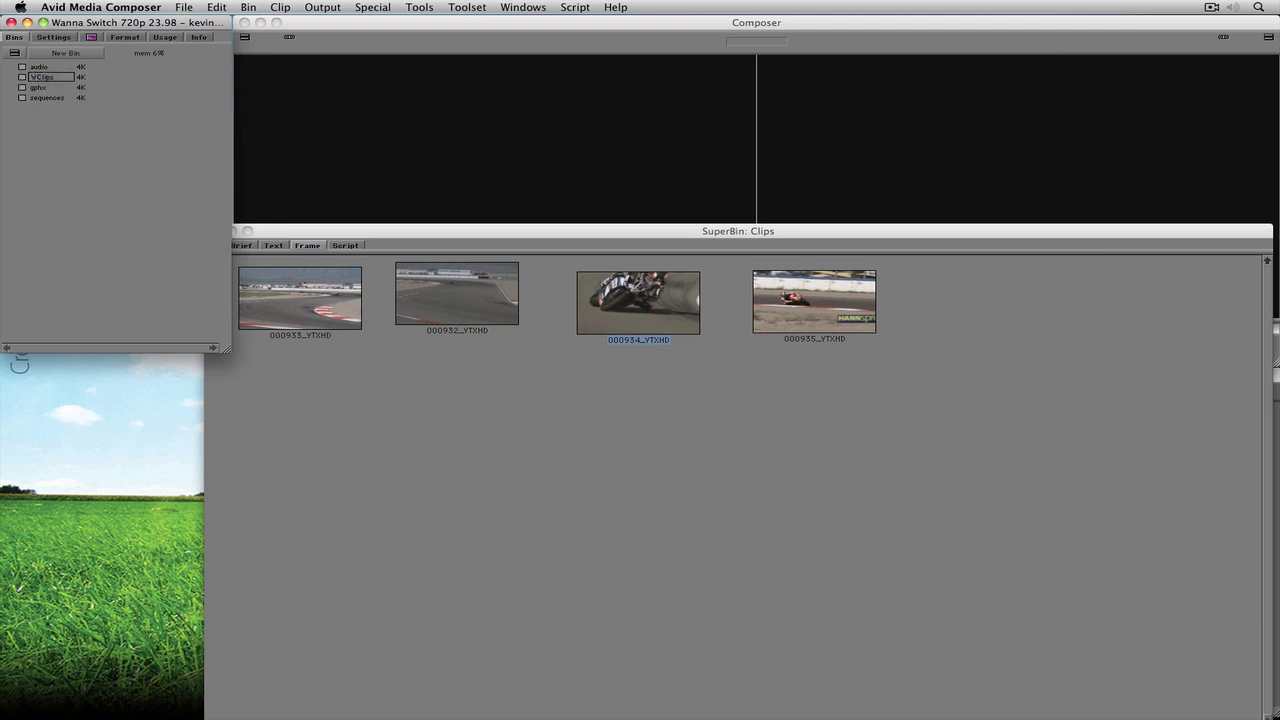
{"action": "type", "text": "a Switch"}
{"action": "key", "text": "Return"}
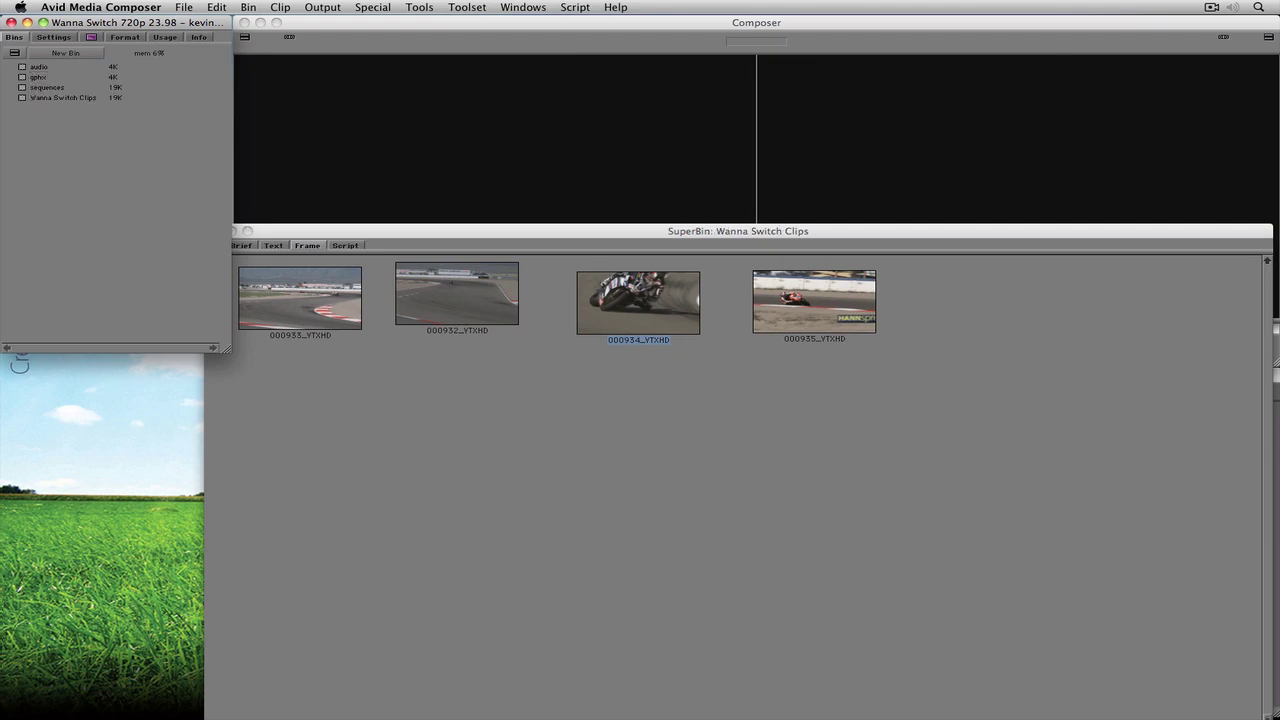
Hide Avid Media Composer and open the Wanna Switch 720p 23.98 project folder under Users/Shared/AvidMediaComposer/Shared Avid Projects on Macintosh HD in Finder.
{"action": "left_click", "coordinate": [379, 232]}
{"action": "key", "text": "super+h"}
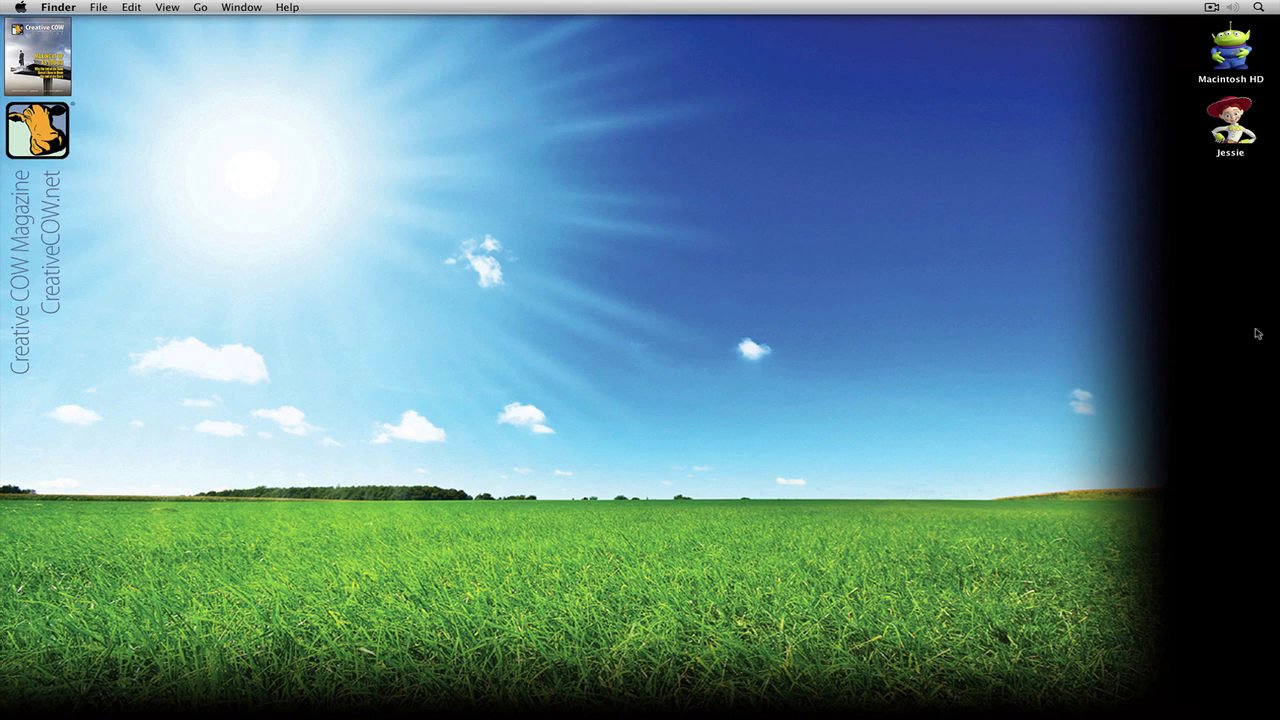
{"action": "double_click", "coordinate": [1228, 52]}
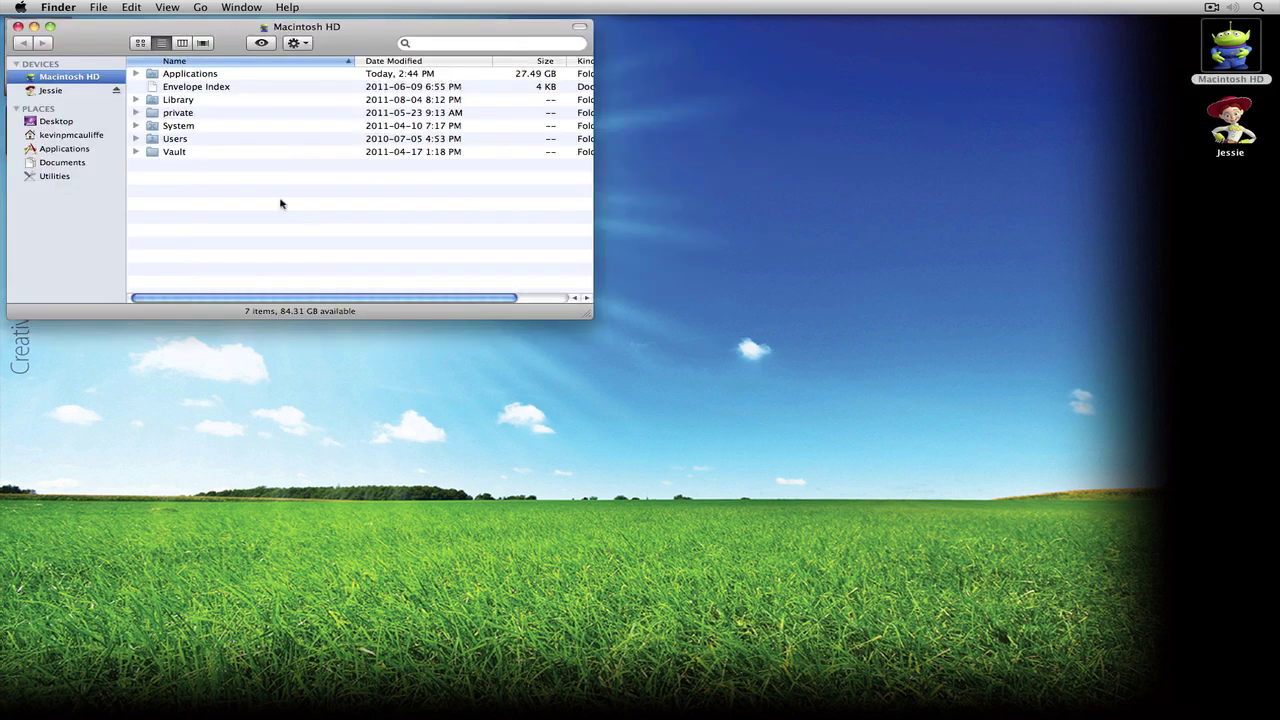
{"action": "double_click", "coordinate": [175, 140]}
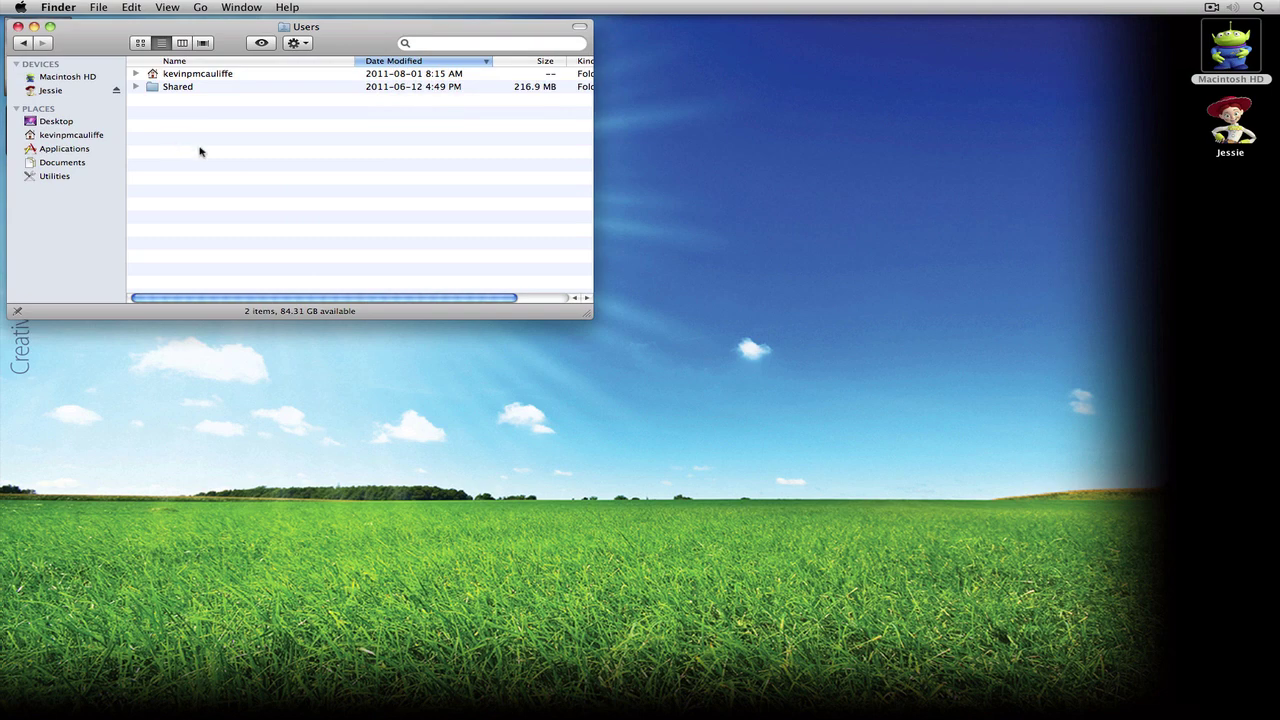
{"action": "double_click", "coordinate": [205, 88]}
{"action": "left_click", "coordinate": [207, 75]}
{"action": "double_click", "coordinate": [207, 75]}
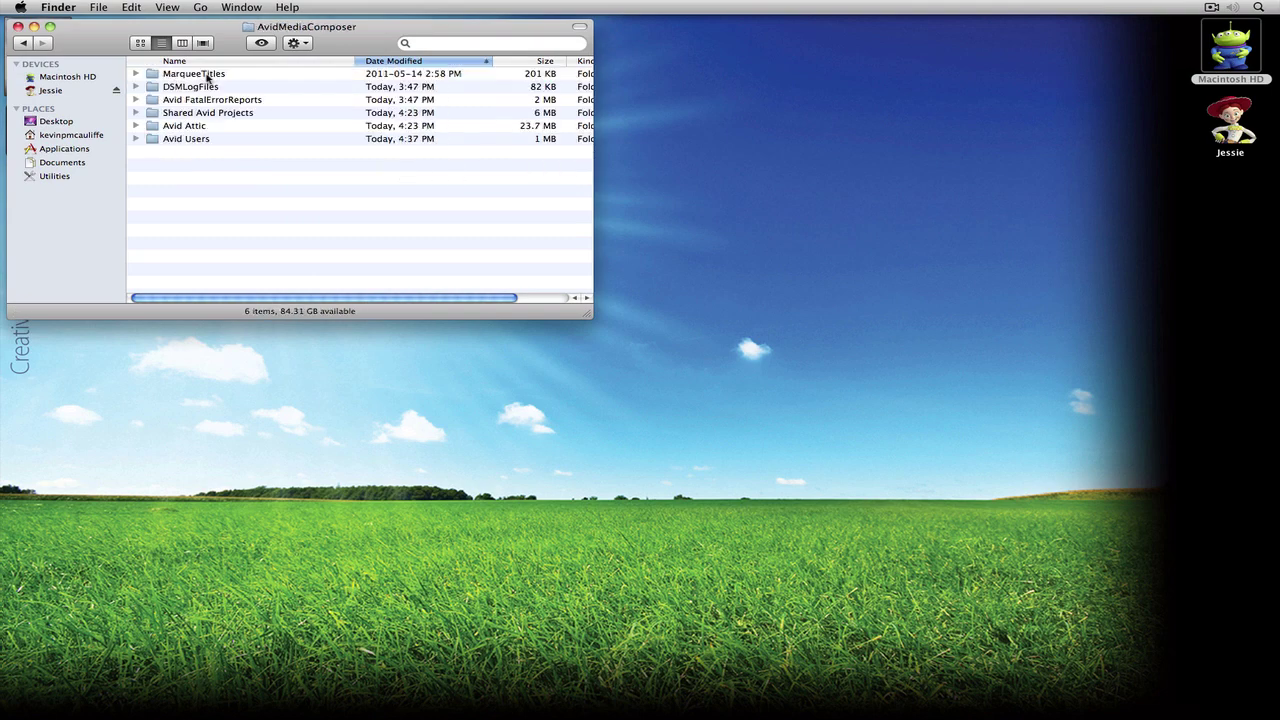
{"action": "double_click", "coordinate": [185, 113]}
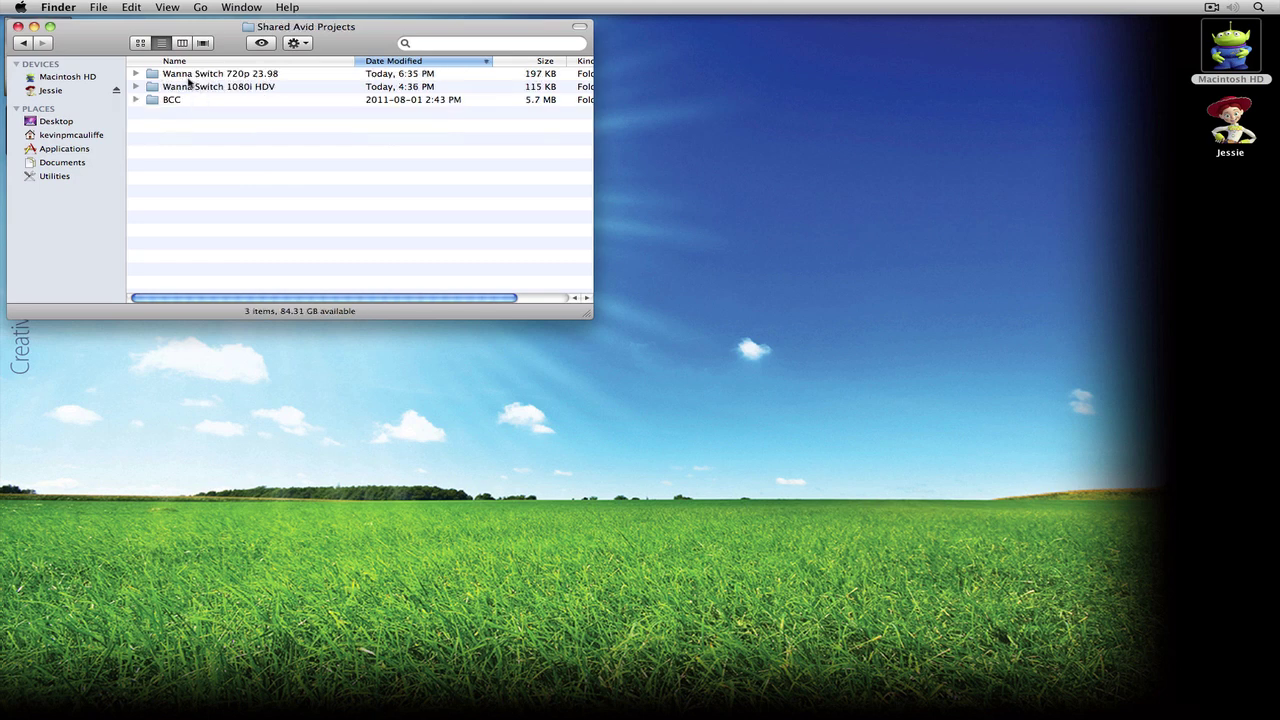
{"action": "left_click", "coordinate": [259, 79]}
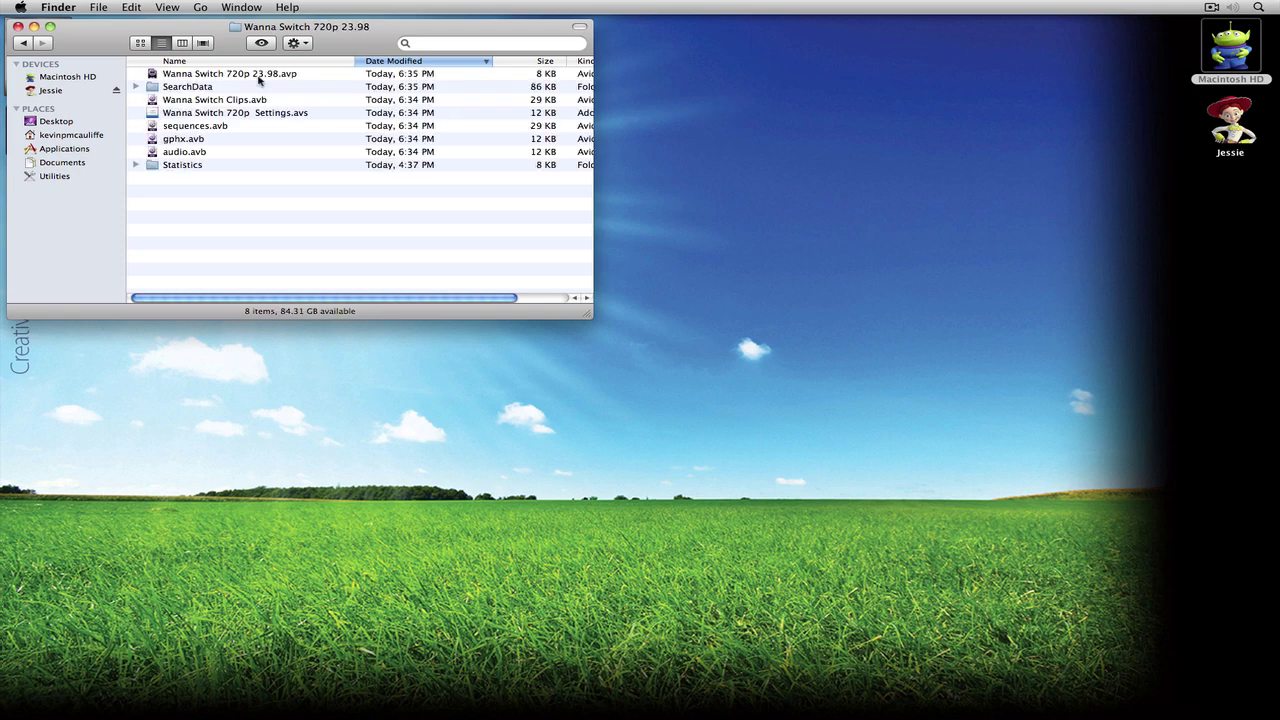
Locate the project file and the bin files, and copy Wanna Switch Clips.avb to the desktop.
{"action": "left_click", "coordinate": [228, 75]}
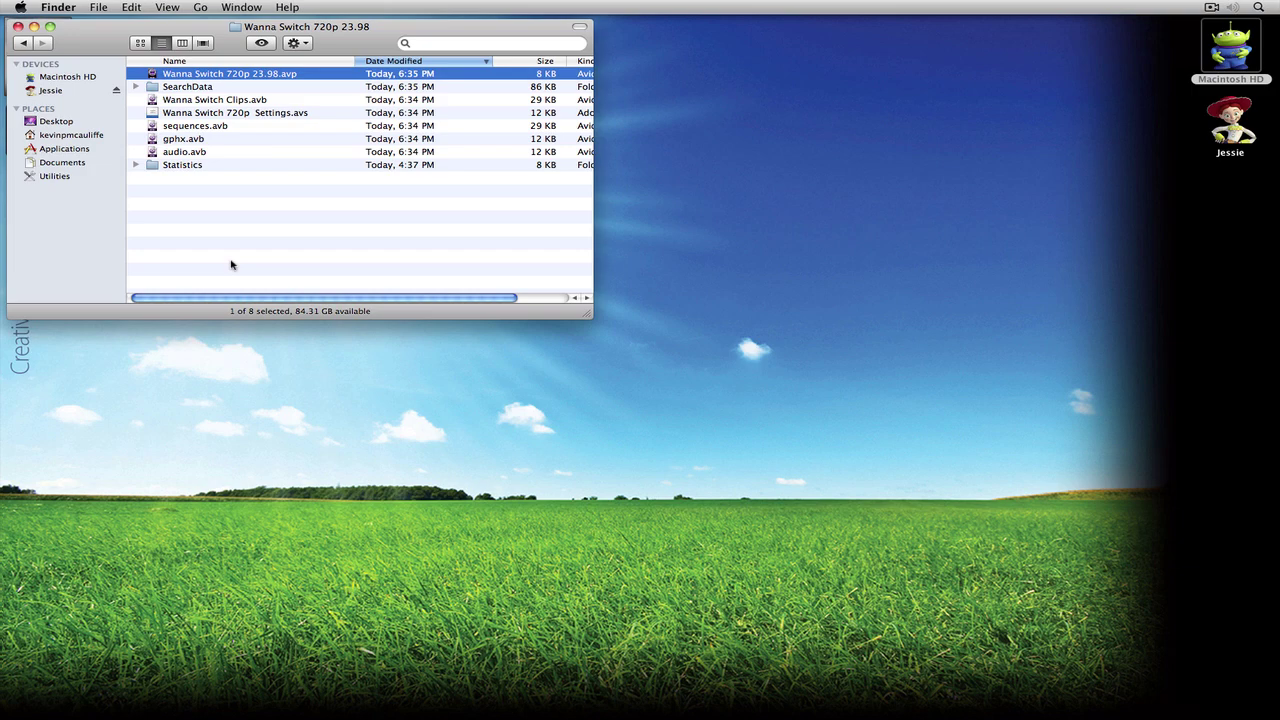
{"action": "left_click", "coordinate": [224, 100]}
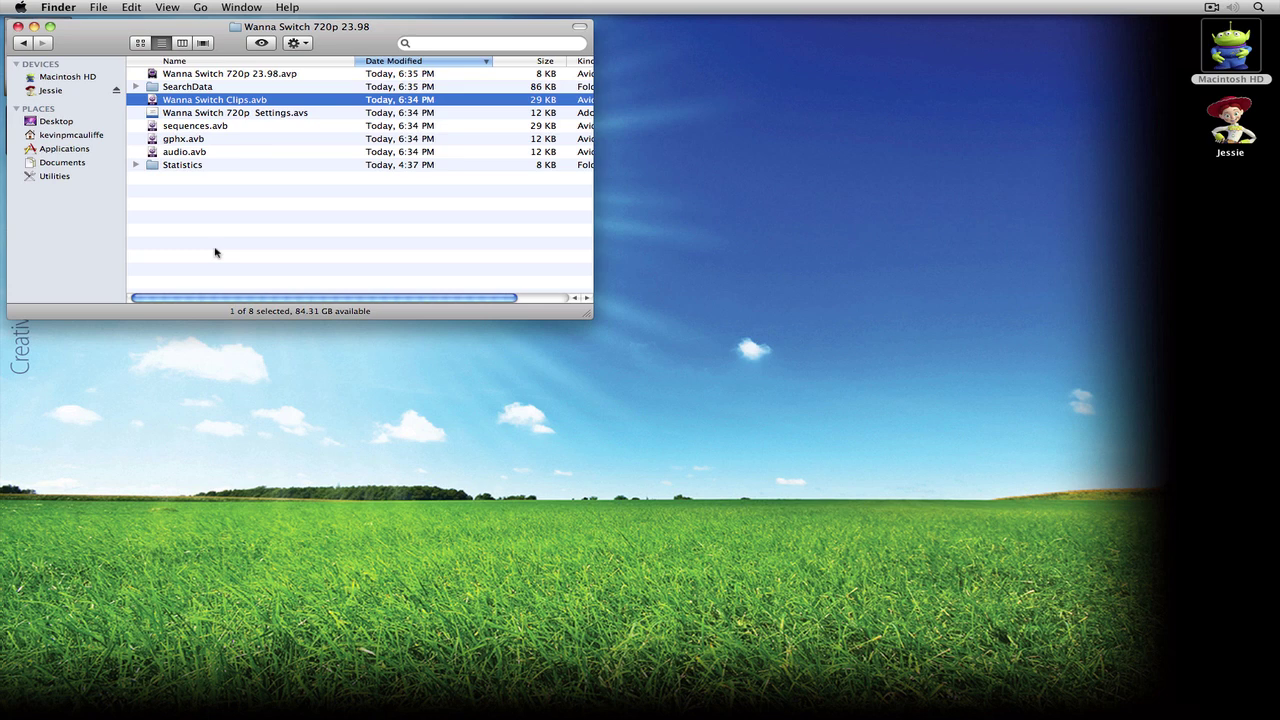
{"action": "left_click_drag", "start_coordinate": [200, 100], "coordinate": [815, 225]}
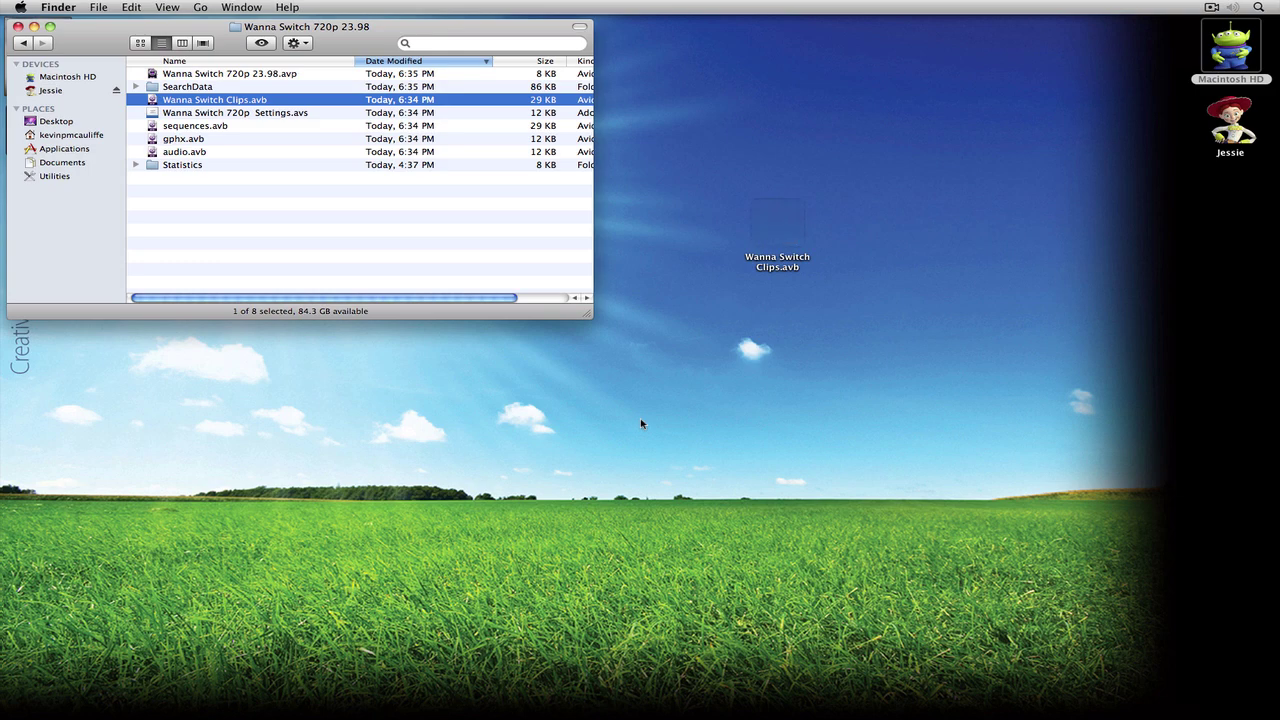
{"action": "left_click", "coordinate": [767, 346]}
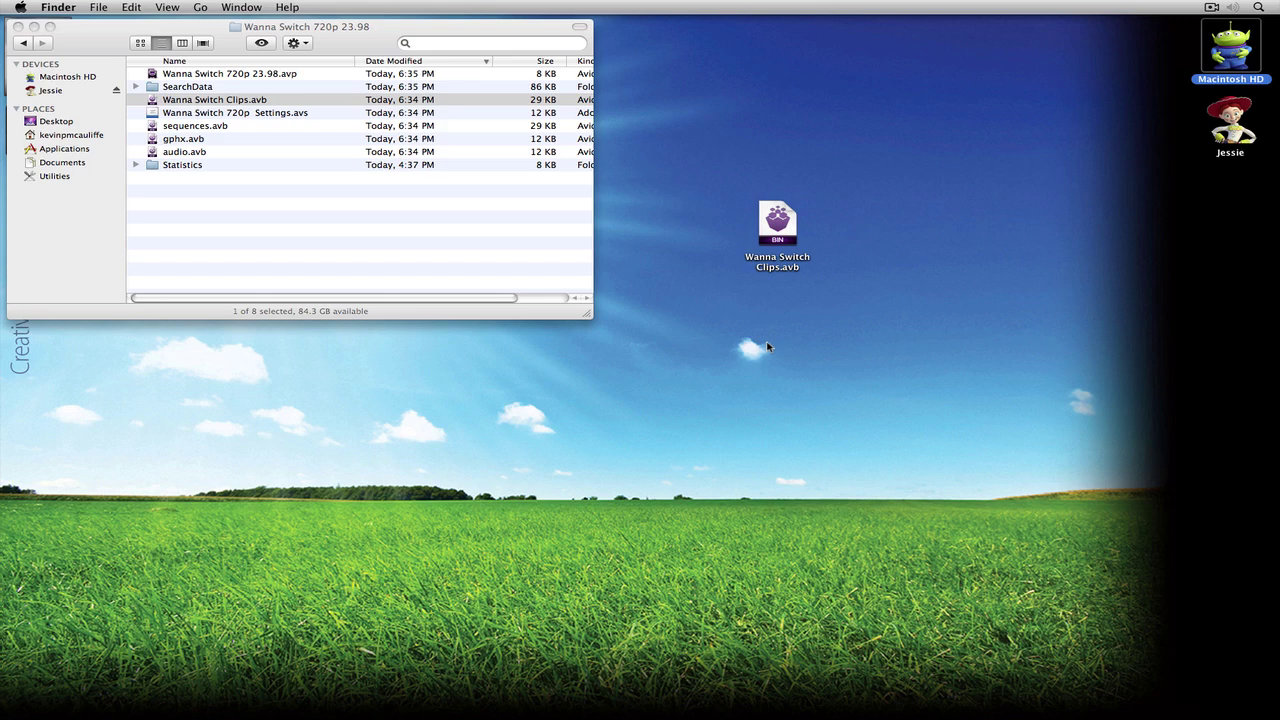
Switch back to Avid Media Composer, show the Wanna Switch Clips bin in Text view and open its list of saved bin views.
{"action": "key", "text": "super+Tab"}
{"action": "key", "text": "super+Tab"}
{"action": "key", "text": "super+Tab"}
{"action": "key", "text": "super+Tab"}
{"action": "key", "text": "super+Tab"}
{"action": "key", "text": "super+Tab"}
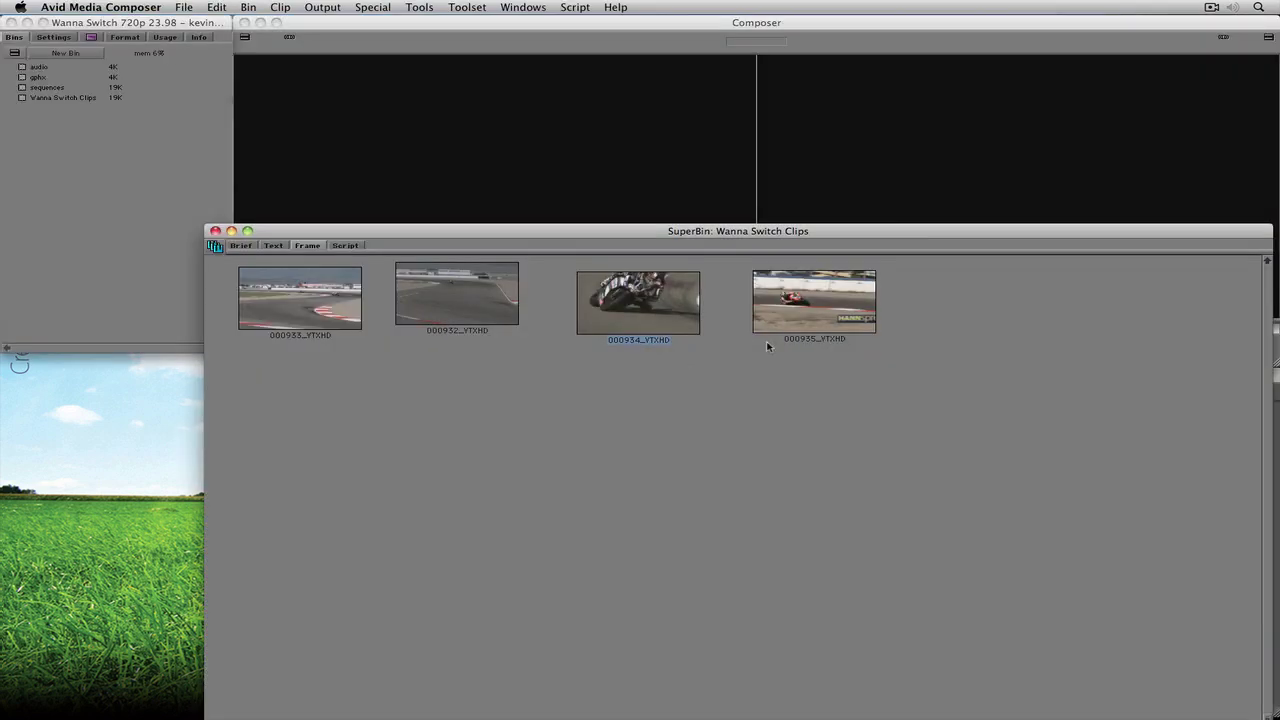
{"action": "left_click", "coordinate": [273, 245]}
{"action": "left_click_drag", "start_coordinate": [281, 231], "coordinate": [142, 97]}
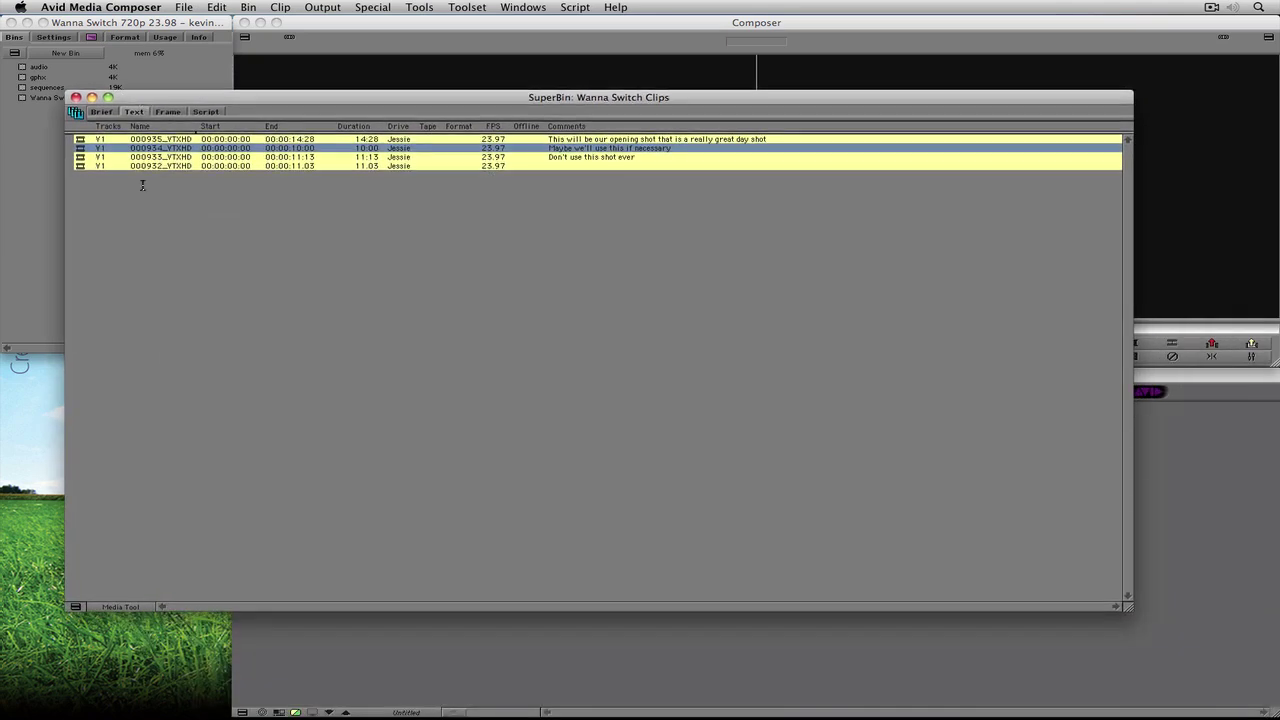
{"action": "left_click", "coordinate": [119, 607]}
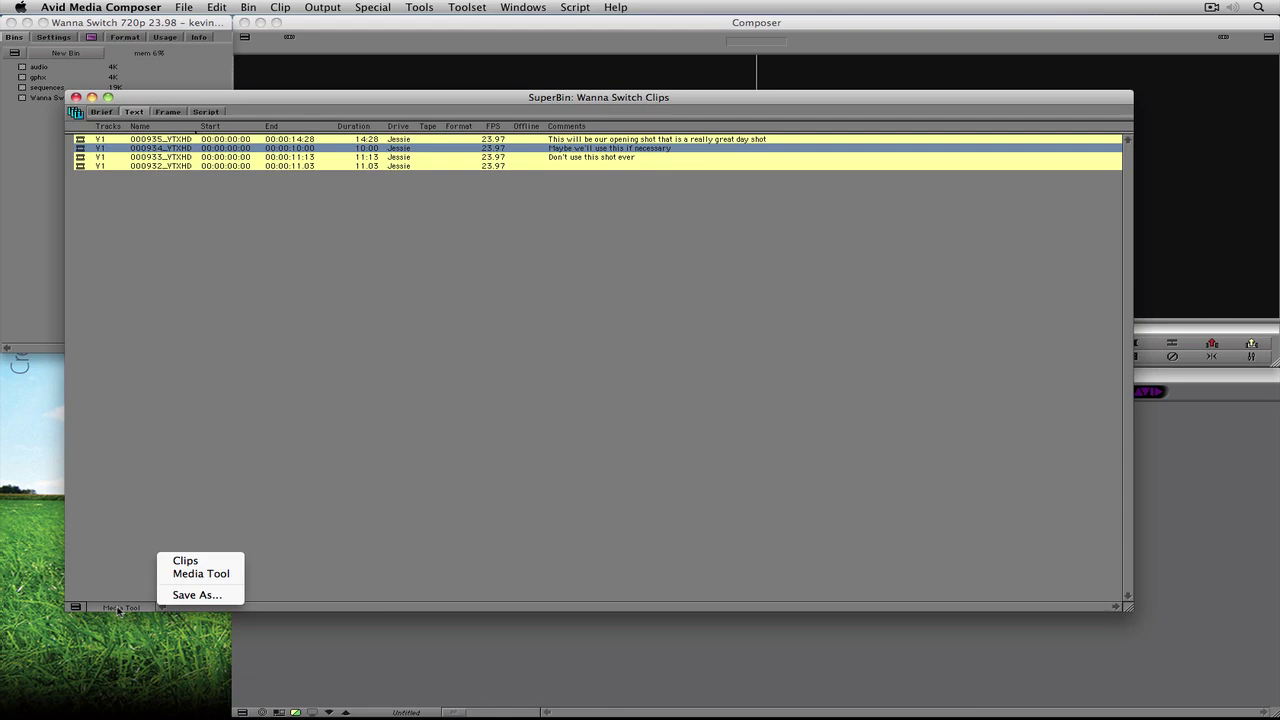